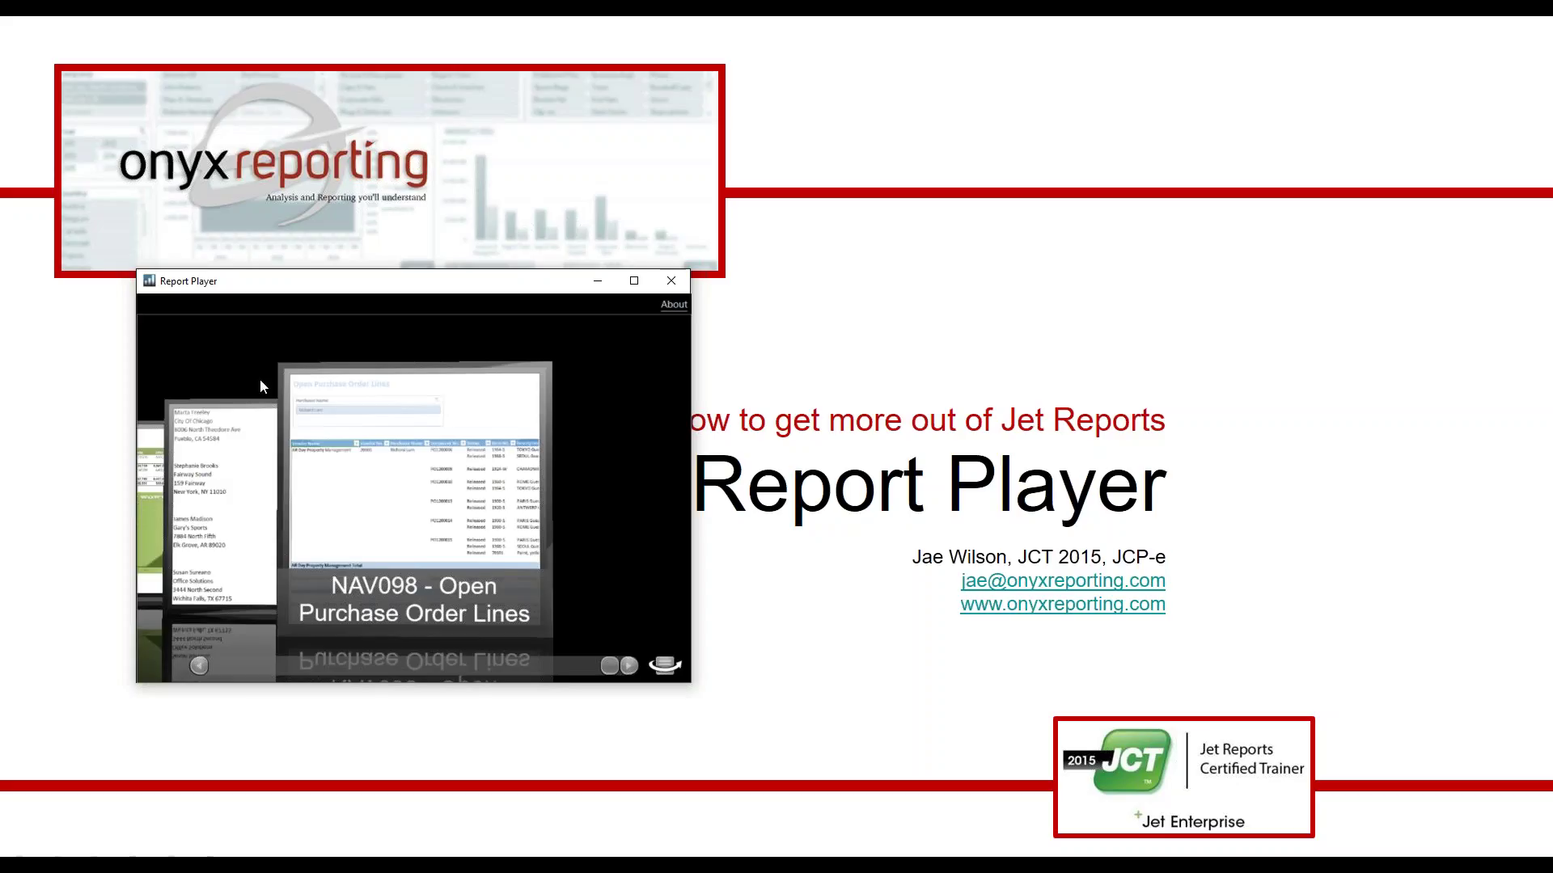
- Reposition Report Player and rotate its carousel back from NAV098 to NAV057 Monthly Sales by Service Zone
{"action": "left_click_drag", "start_coordinate": [338, 285], "coordinate": [396, 312]}
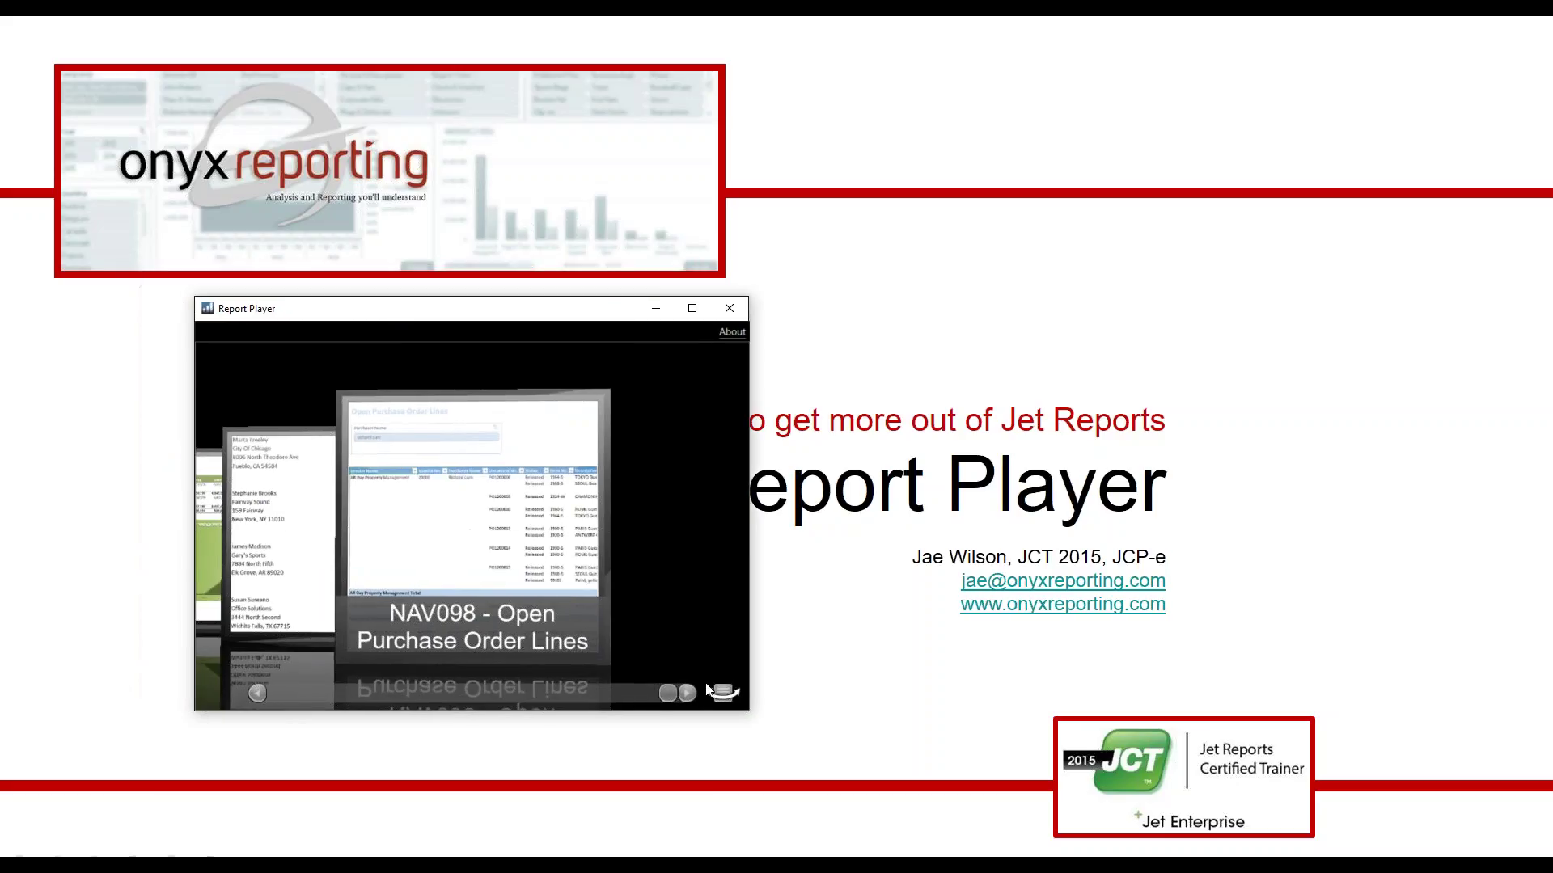
{"action": "left_click_drag", "start_coordinate": [667, 696], "coordinate": [518, 690]}
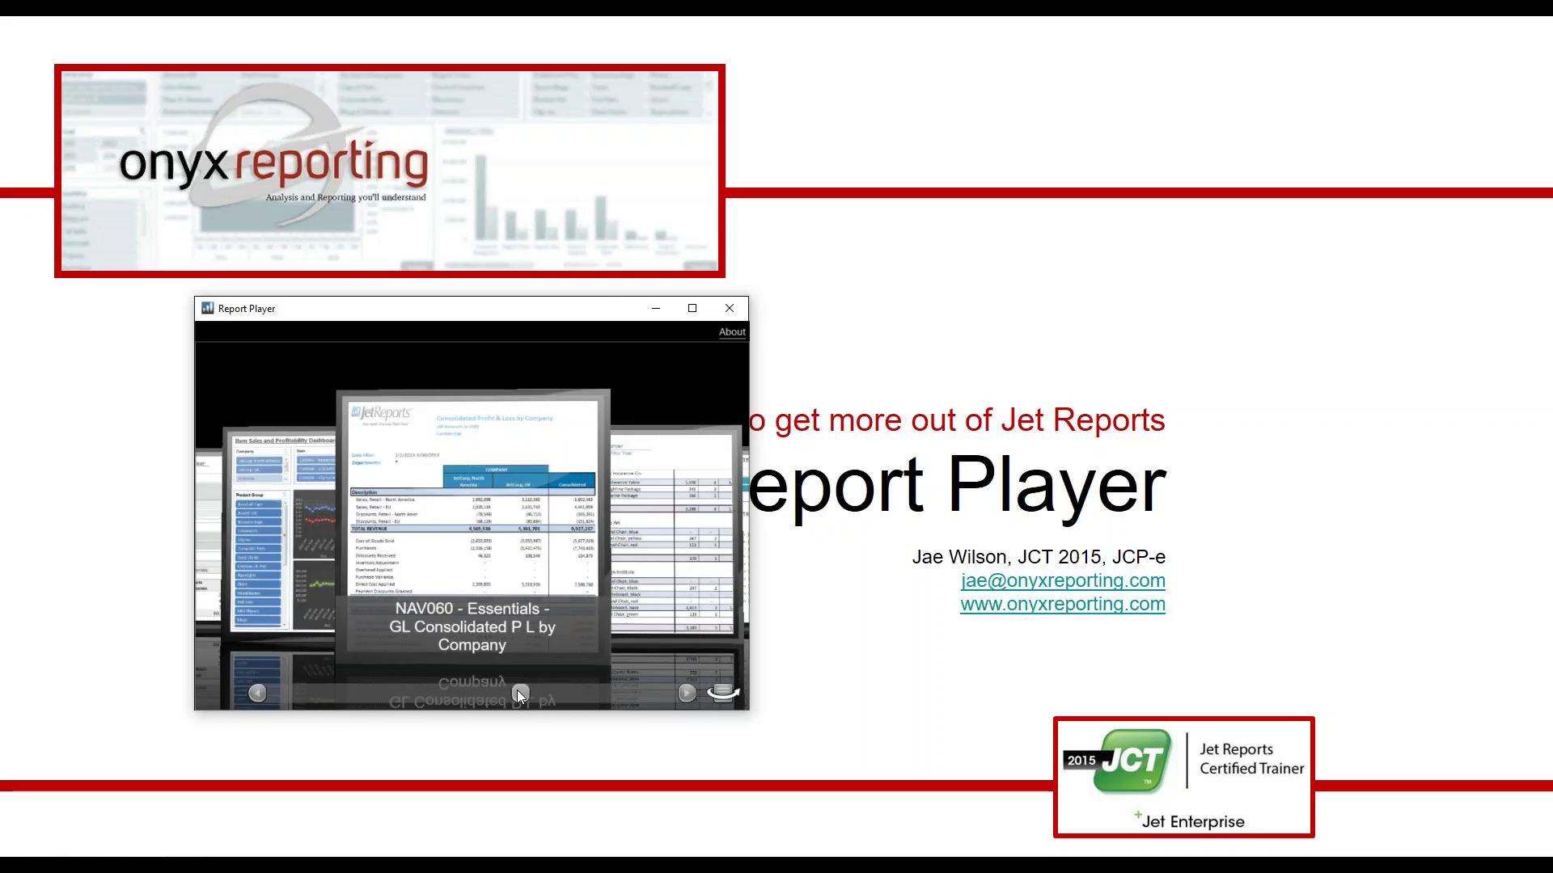
{"action": "scroll", "coordinate": [487, 438], "scroll_direction": "up", "scroll_amount": 3}
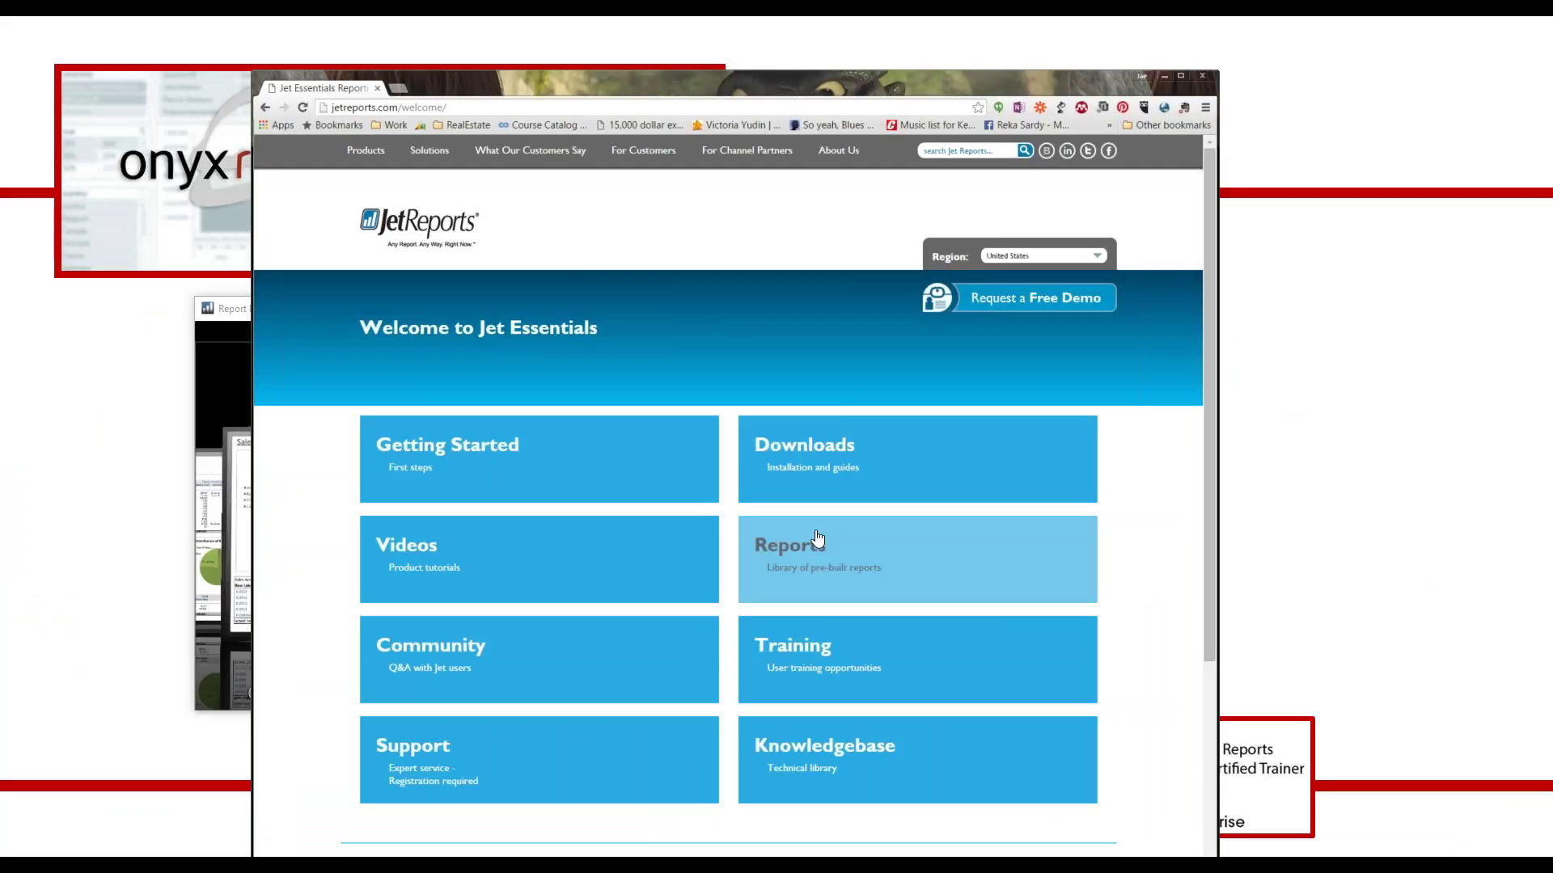
- Choose the Reports tile on the Jet Essentials welcome page to reach the Report Players downloads
{"action": "left_click", "coordinate": [818, 540]}
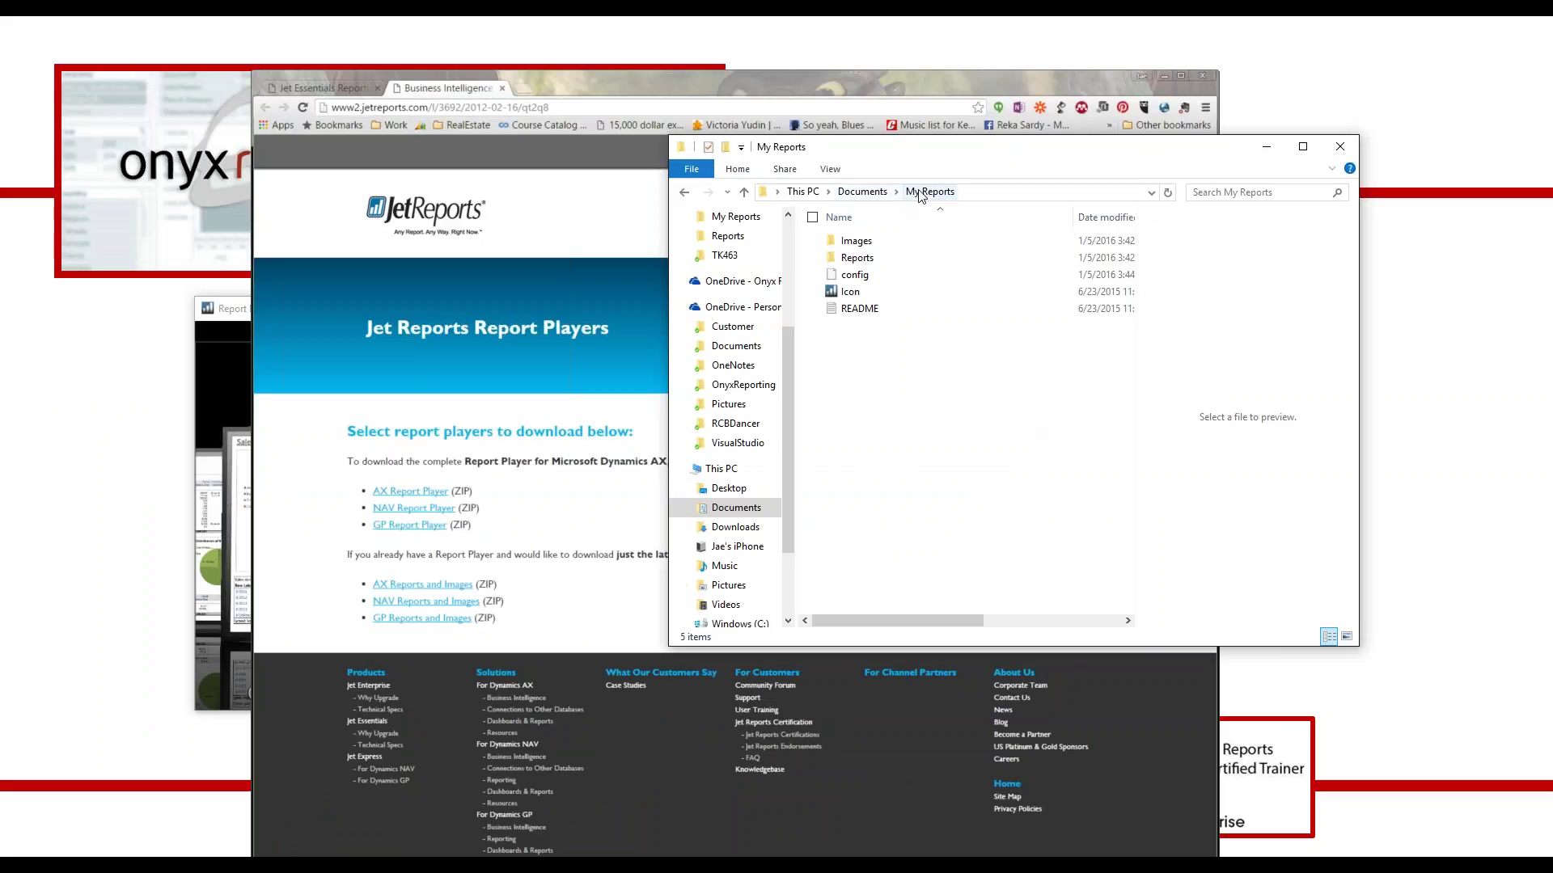
- Open My Reports > Reports to view its 102 report workbooks, then return to Report Player
{"action": "double_click", "coordinate": [842, 258]}
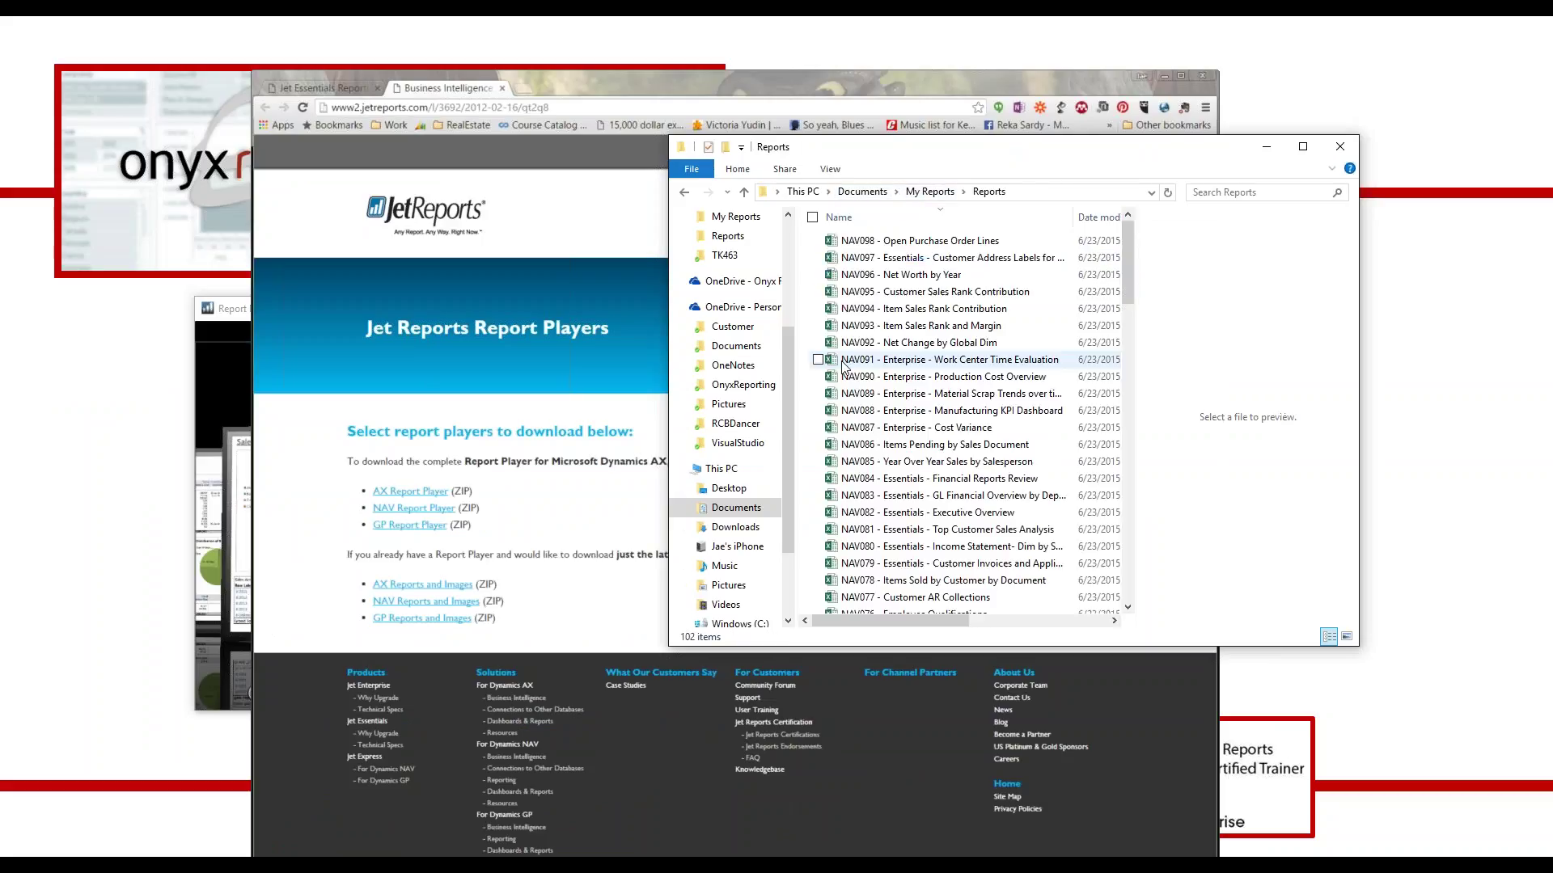
{"action": "left_click_drag", "start_coordinate": [1129, 267], "coordinate": [1088, 566]}
{"action": "left_click", "coordinate": [233, 367]}
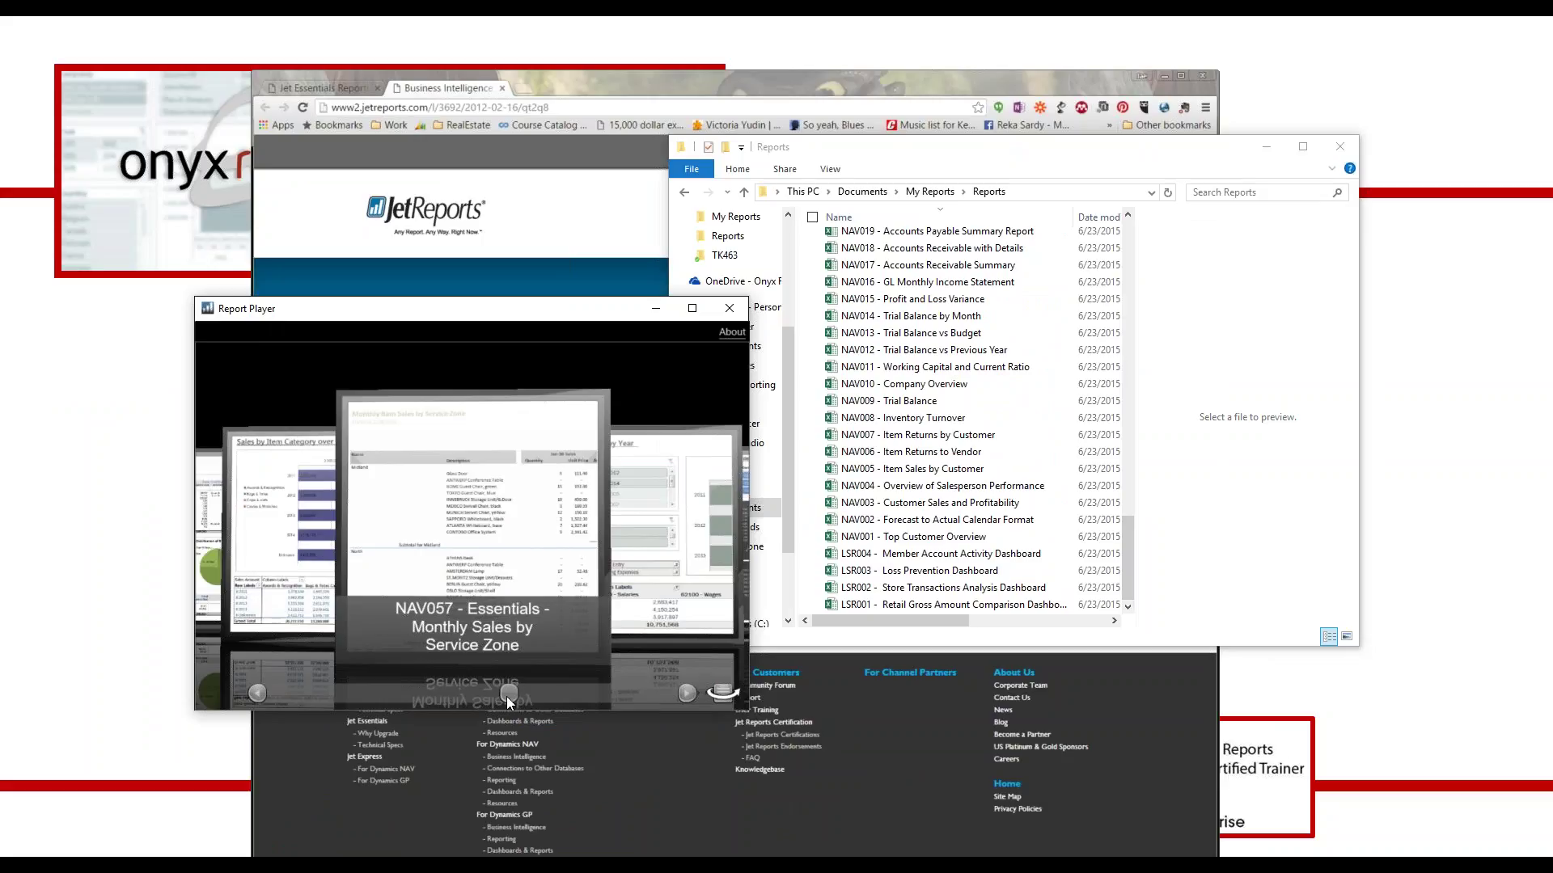
- Spin the carousel to the LSR001 dashboard, then back through NAV053 Balance Sheet
{"action": "left_click_drag", "start_coordinate": [507, 696], "coordinate": [235, 701]}
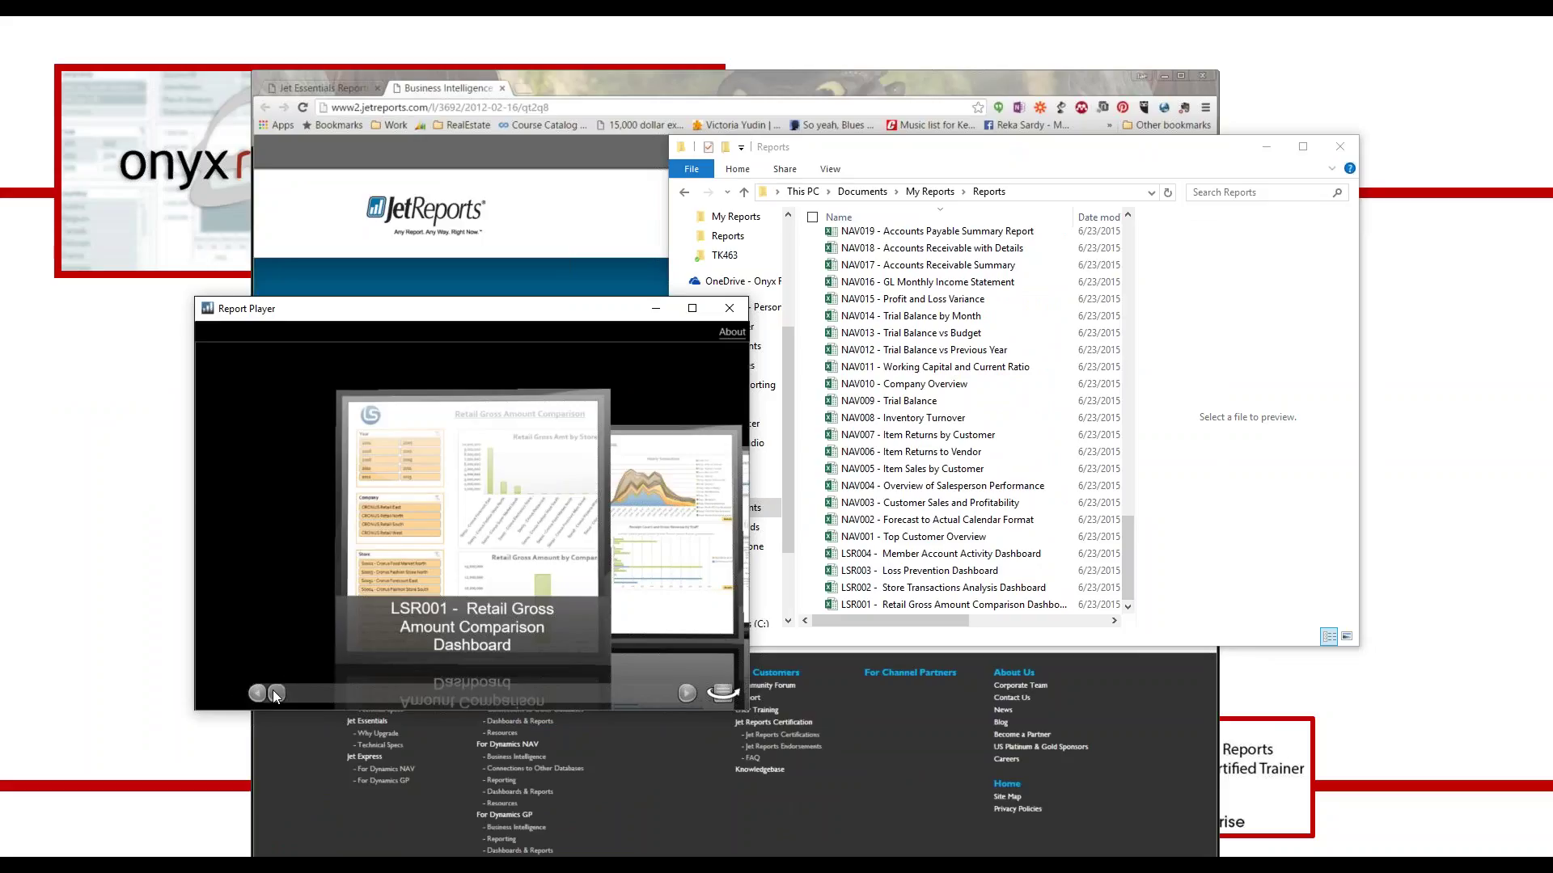
{"action": "left_click_drag", "start_coordinate": [273, 693], "coordinate": [489, 693]}
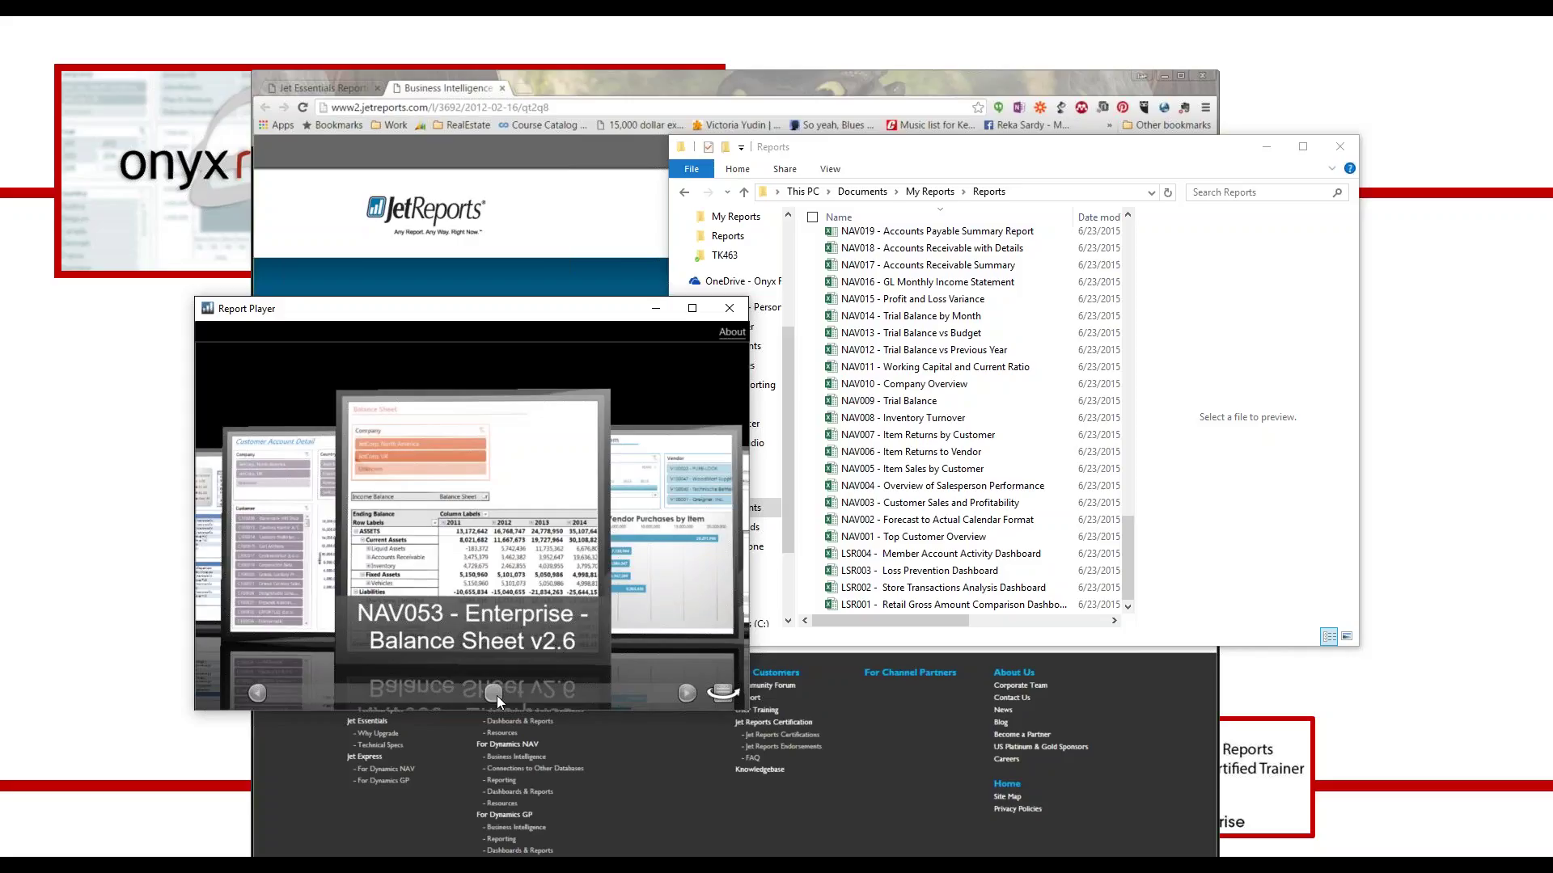
{"action": "left_click_drag", "start_coordinate": [496, 696], "coordinate": [448, 702]}
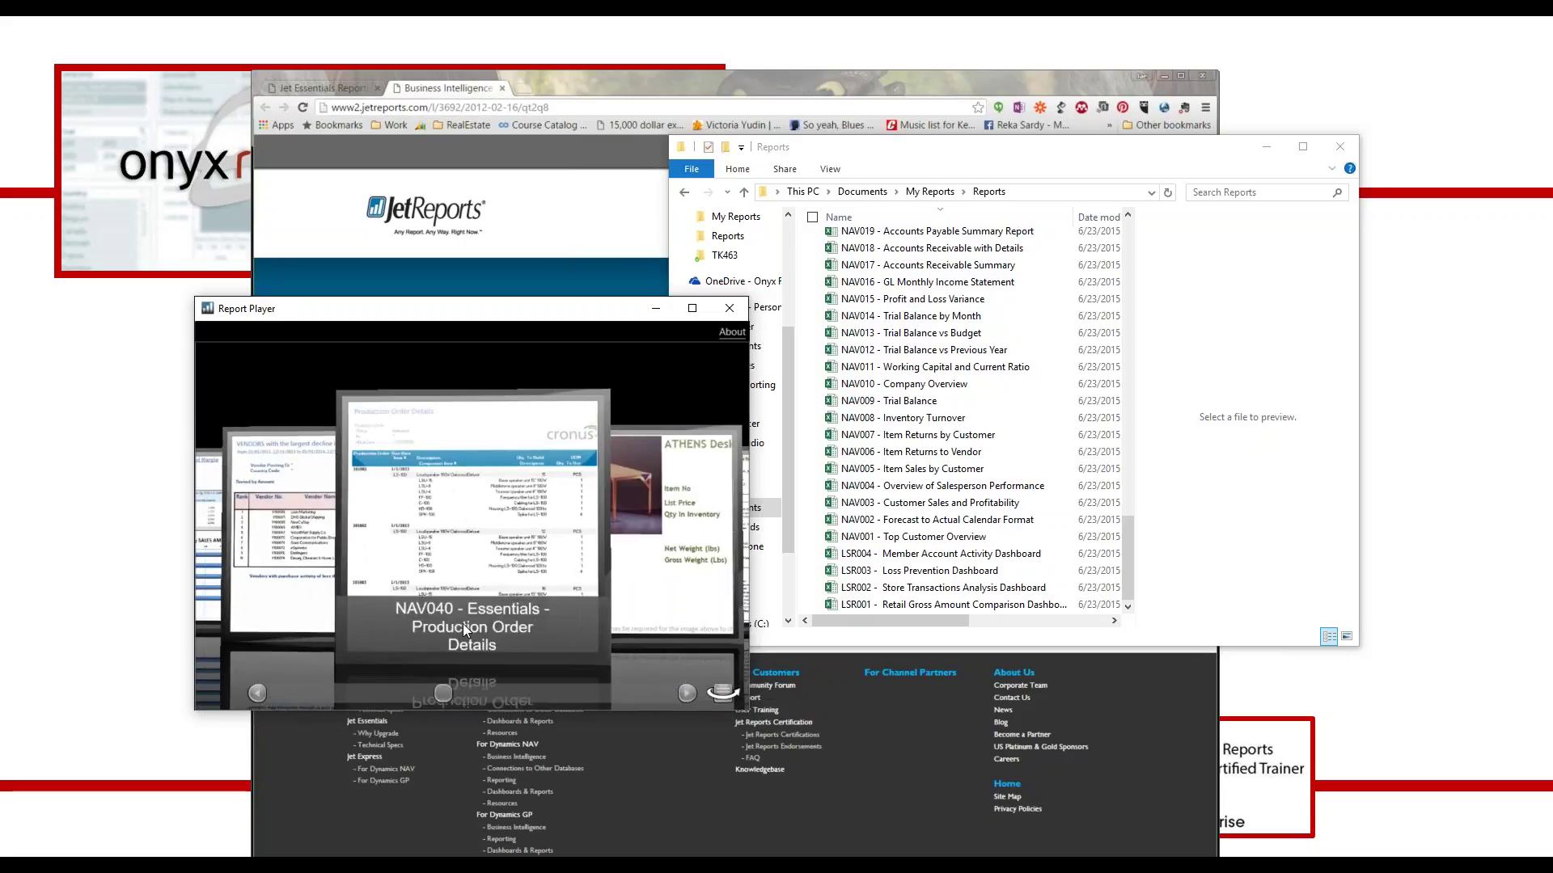
{"action": "scroll", "coordinate": [508, 610], "scroll_direction": "down", "scroll_amount": 1}
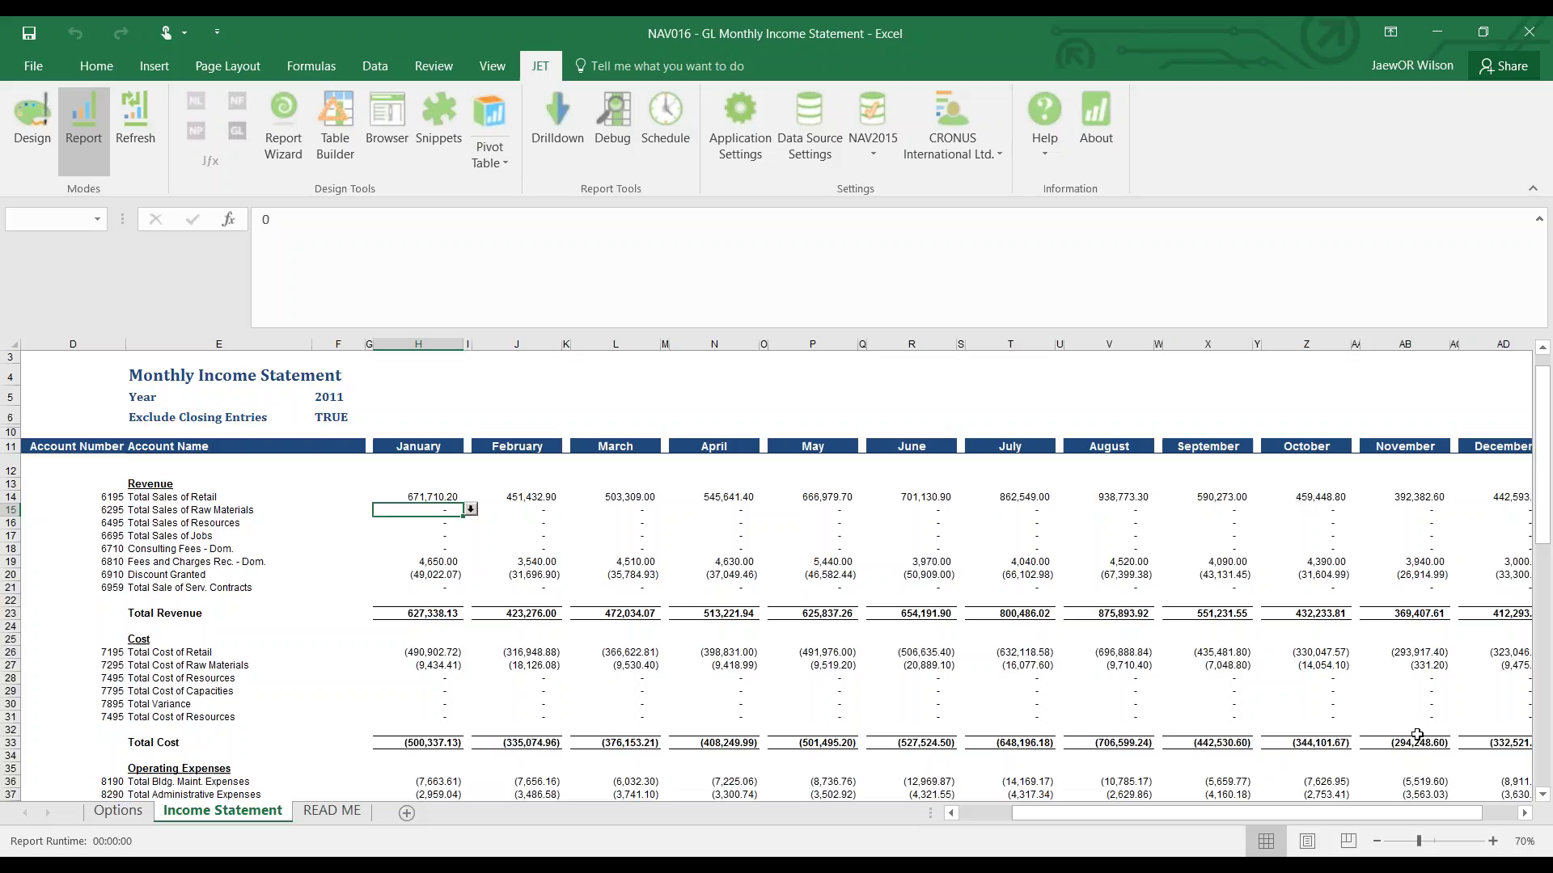
- Show the READ ME sheet with account-number customization notes, required Jet version and disclaimer
{"action": "left_click", "coordinate": [332, 811]}
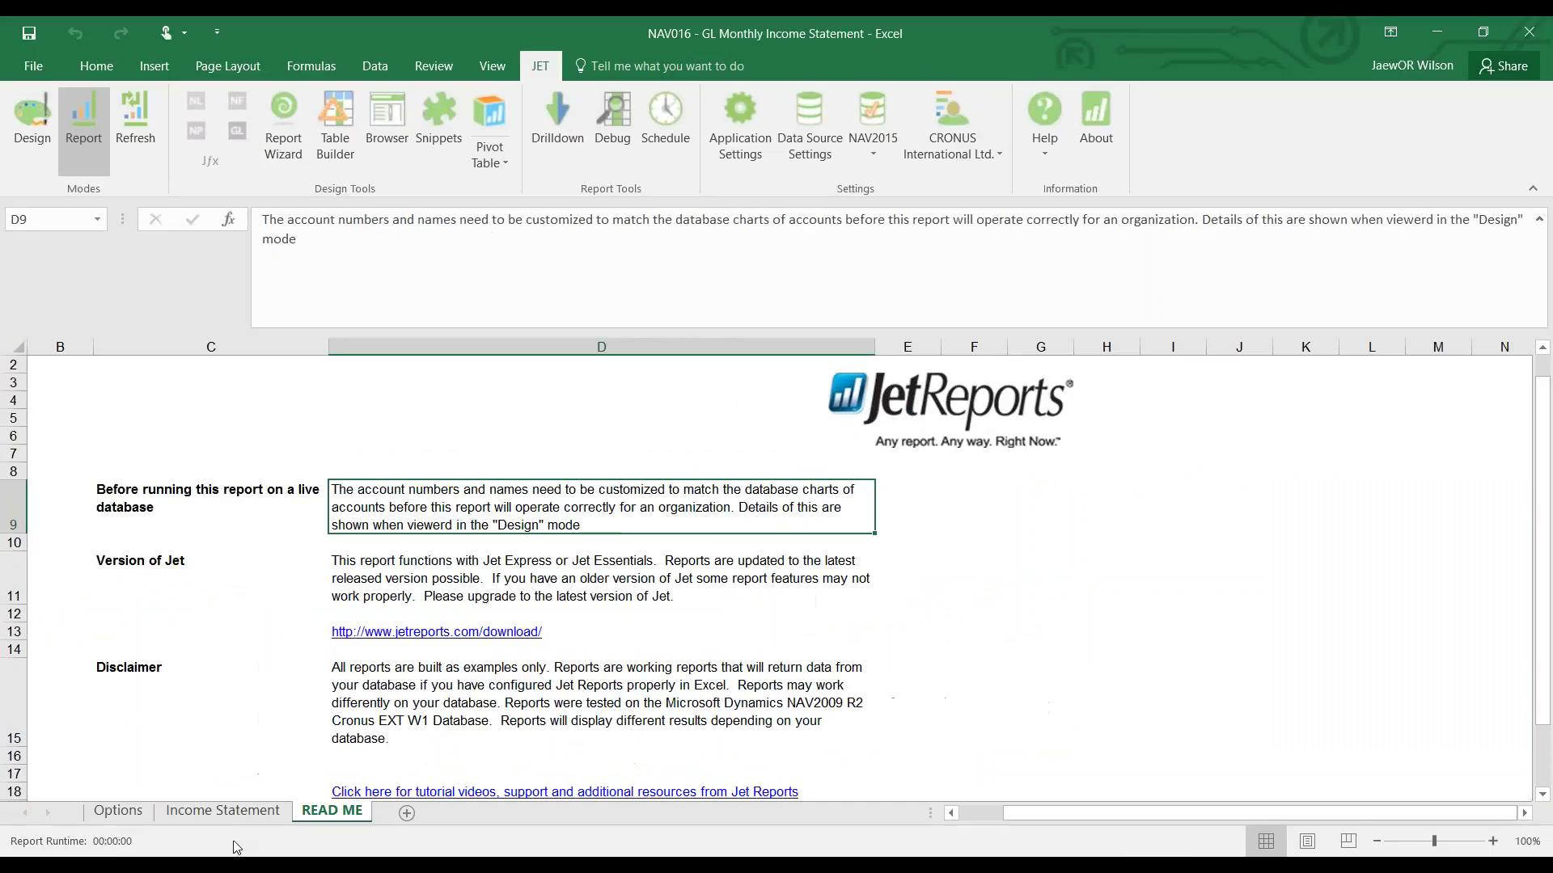
- Back on the Income Statement sheet, select the account cells and rerun the report for Year 2011
{"action": "left_click", "coordinate": [243, 812]}
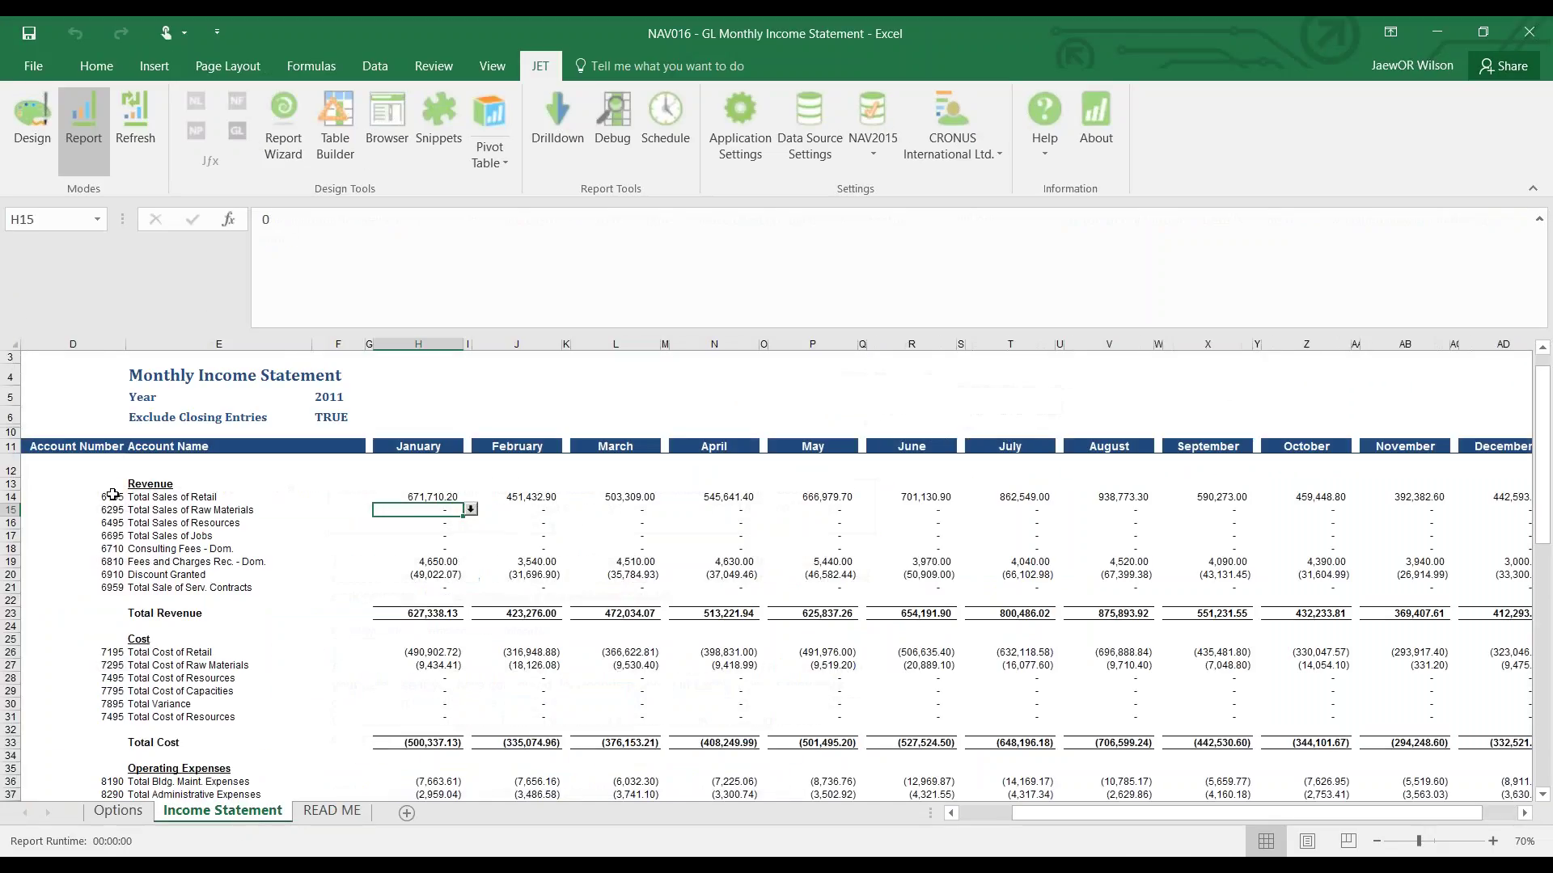
{"action": "left_click_drag", "start_coordinate": [113, 497], "coordinate": [94, 589]}
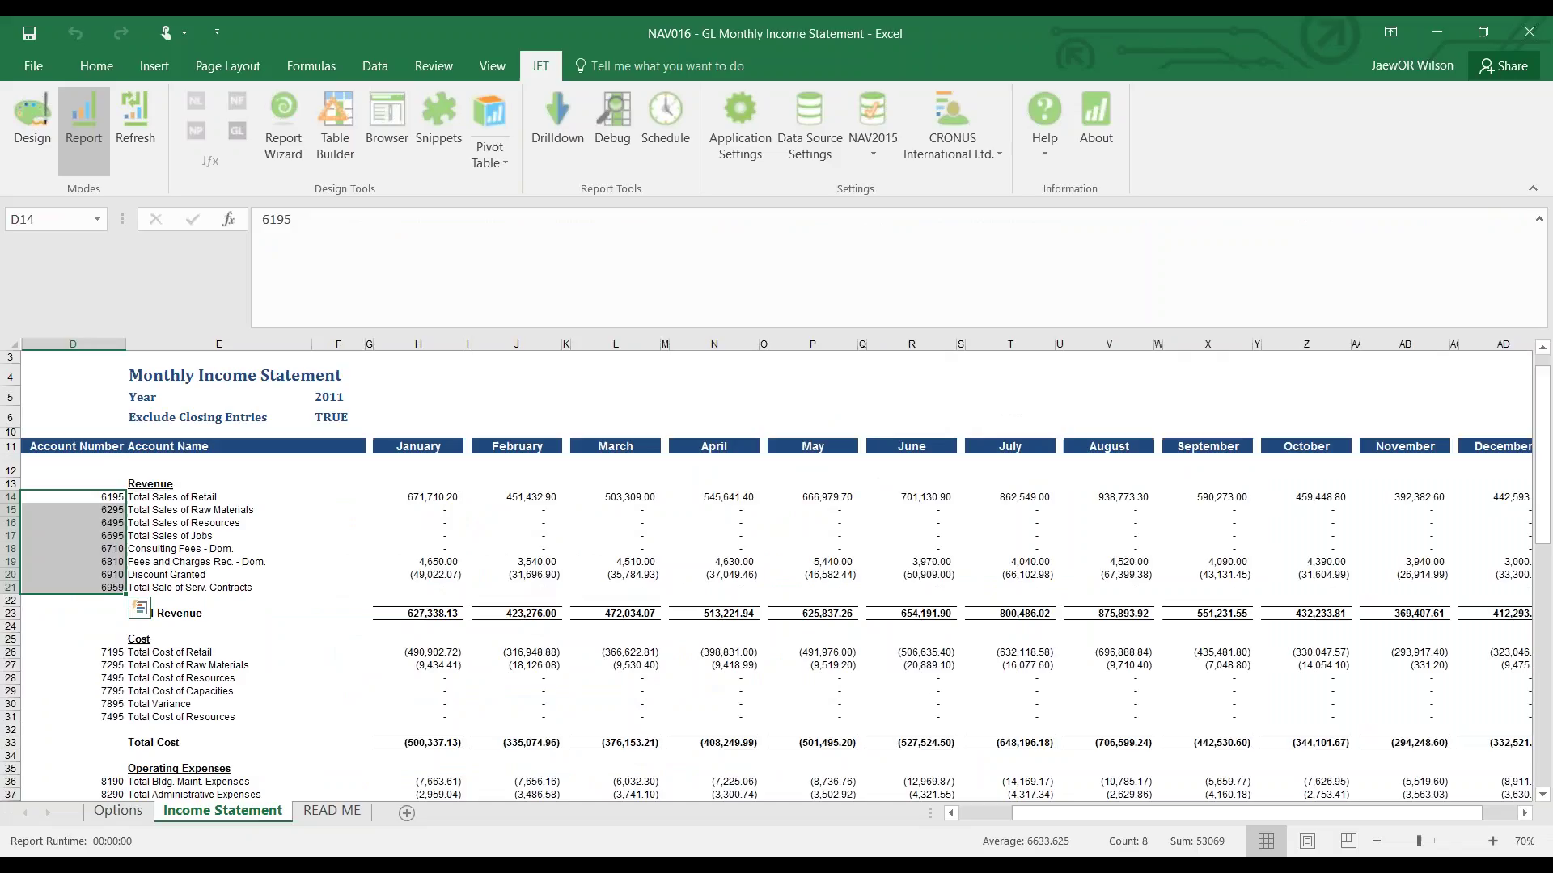
{"action": "left_click", "coordinate": [161, 550]}
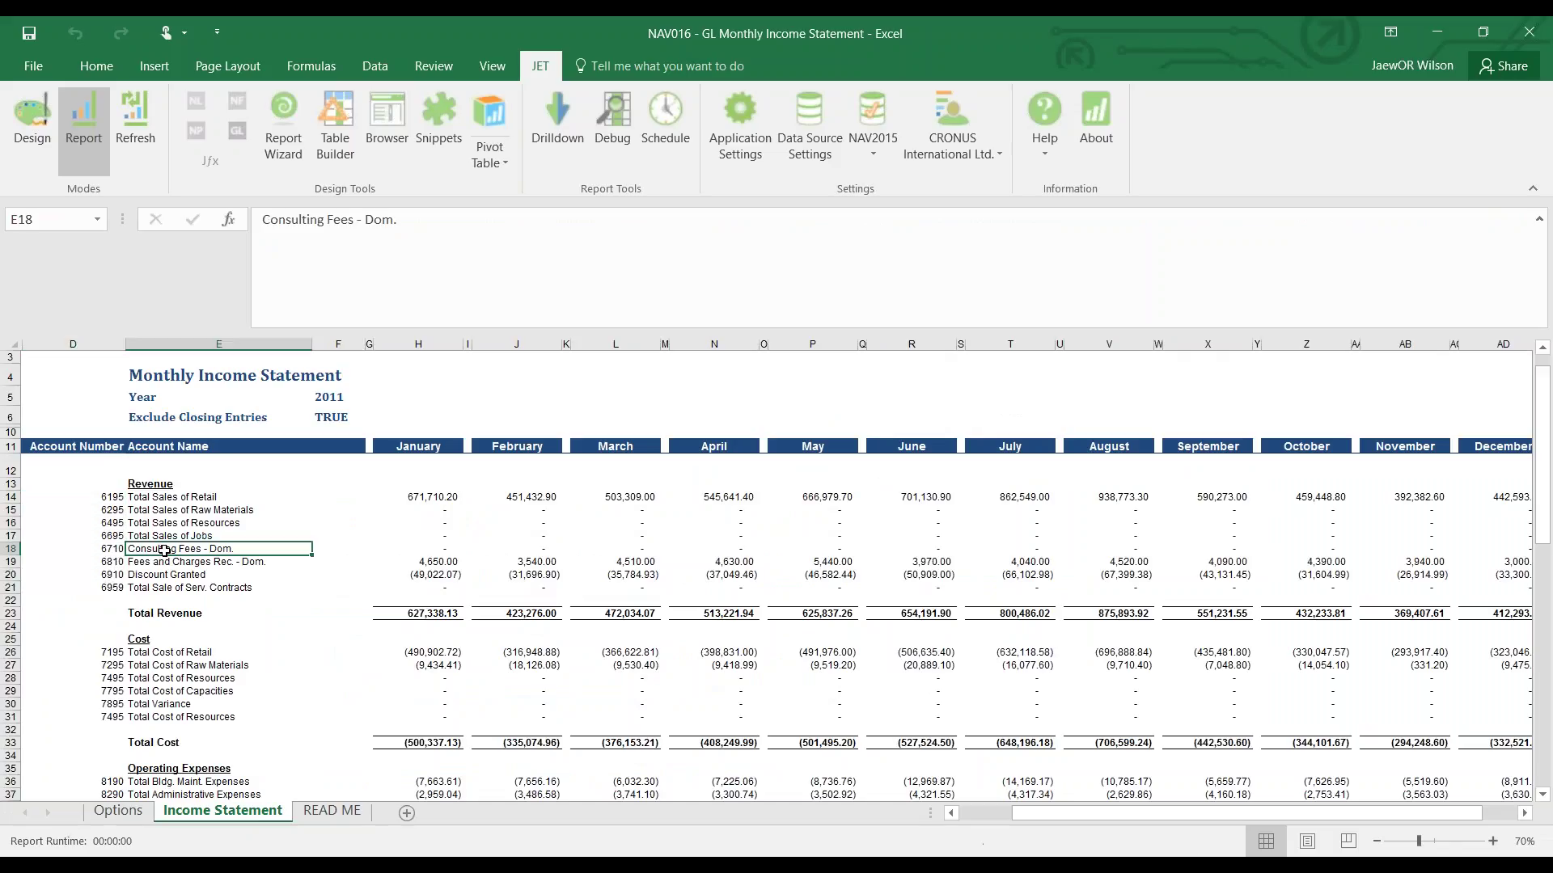
{"action": "left_click", "coordinate": [69, 118]}
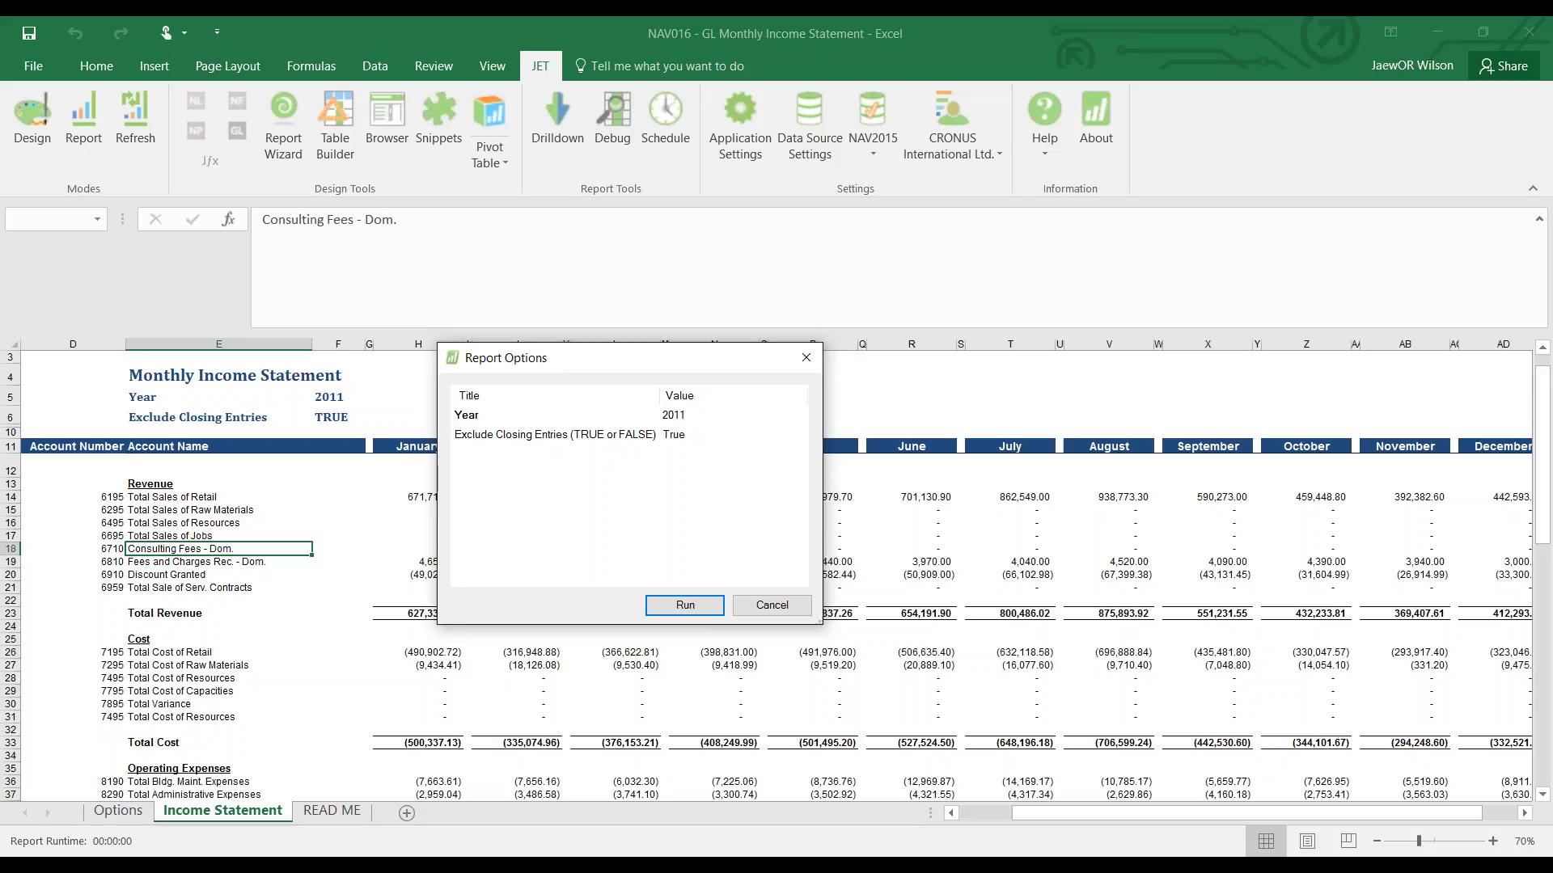
{"action": "left_click", "coordinate": [655, 608]}
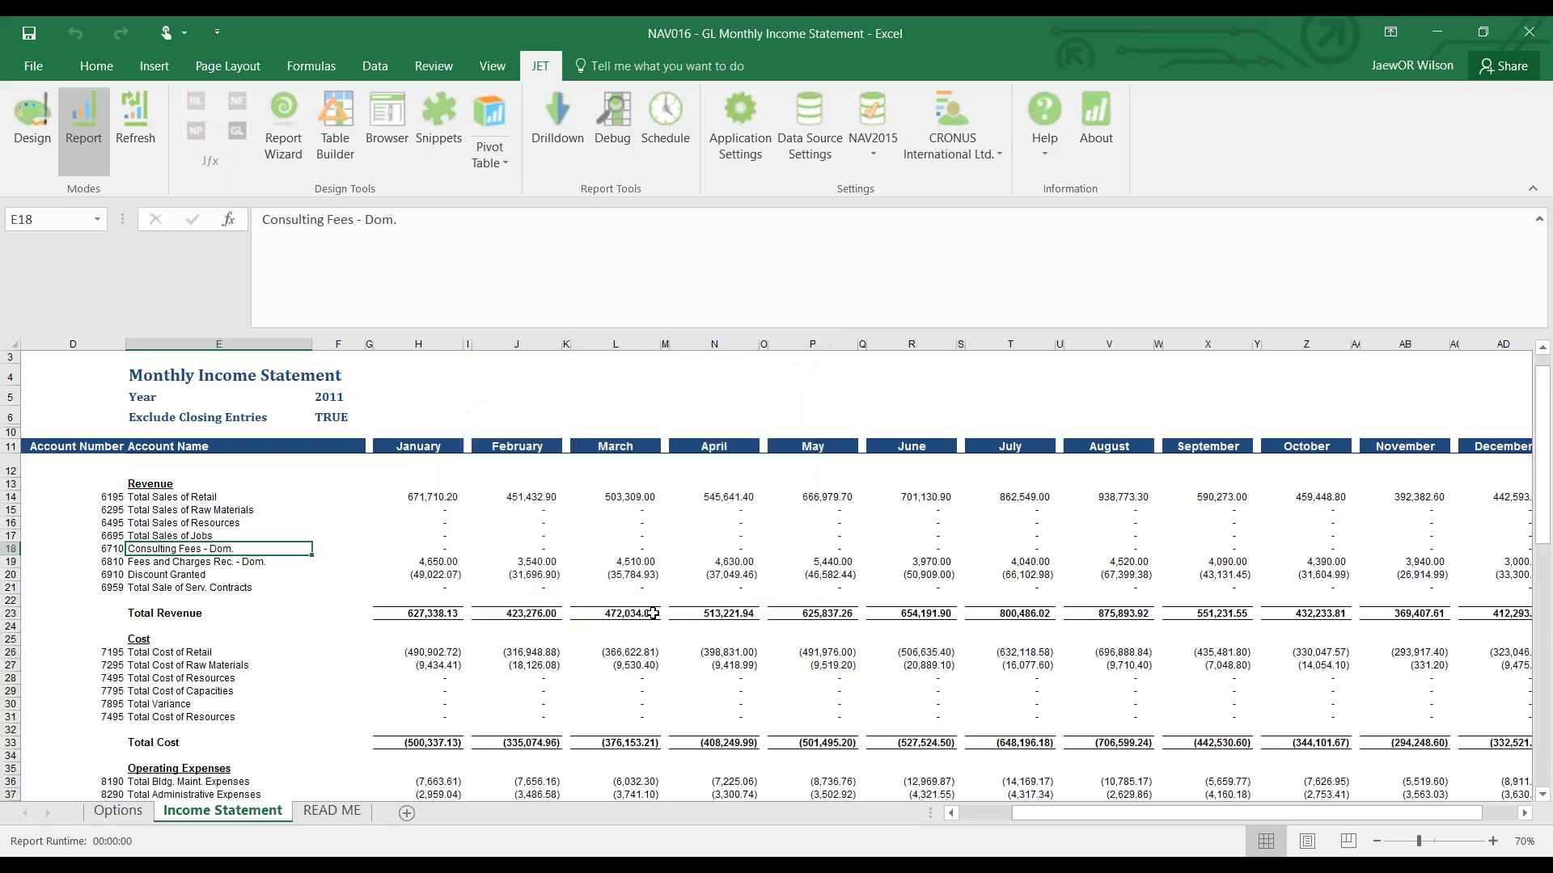
{"action": "left_click", "coordinate": [665, 613]}
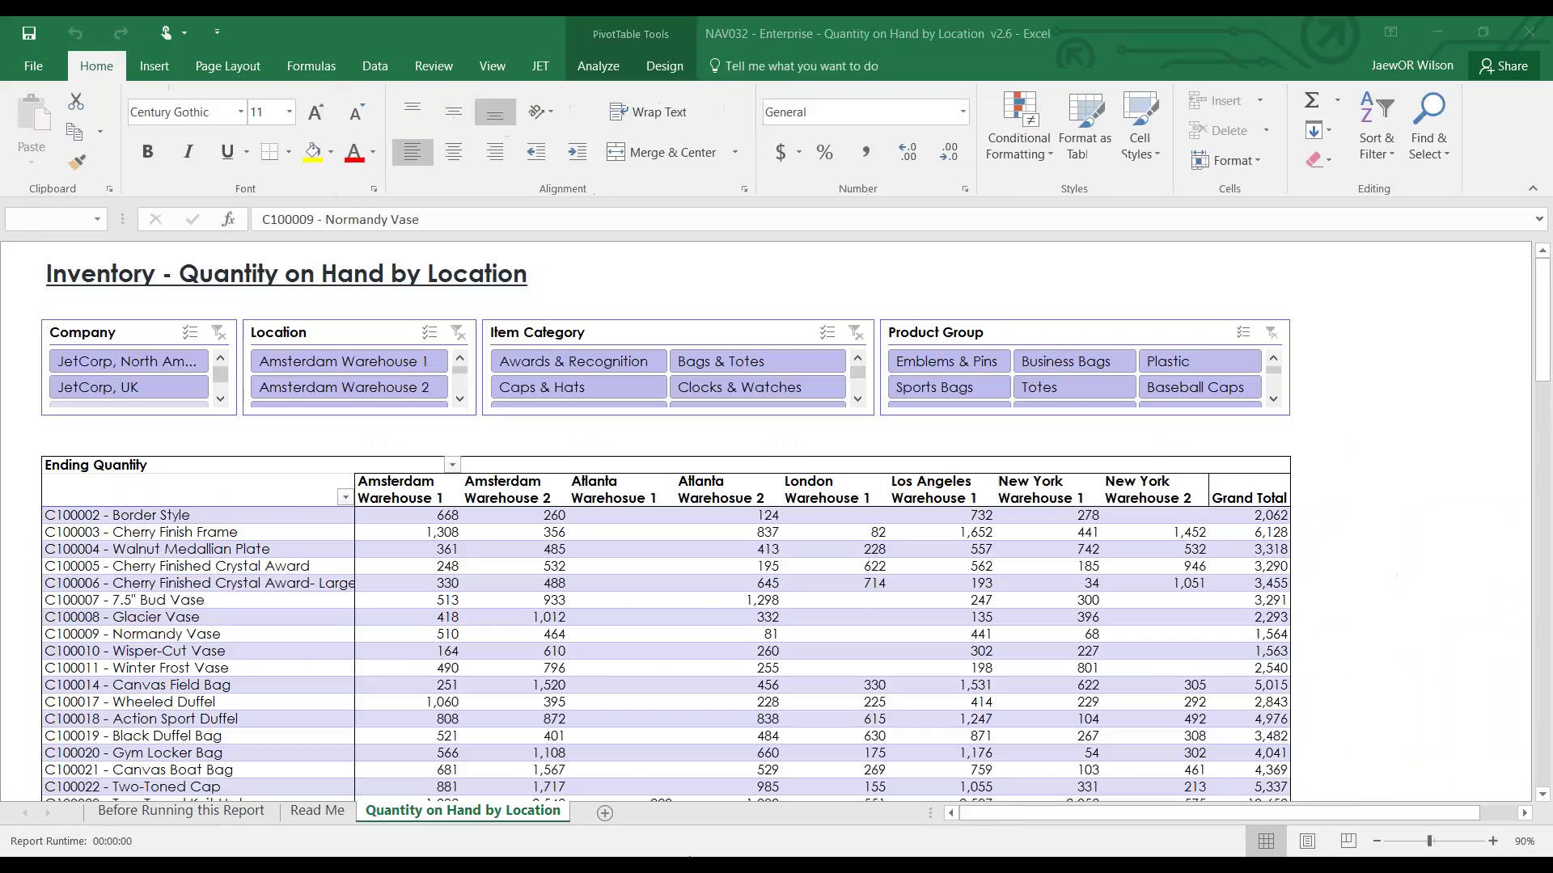
- Review NAV032 Quantity on Hand by Location and its Read Me, then move to NAV033 Sales Dashboard
{"action": "key", "text": "alt"}
{"action": "left_click", "coordinate": [878, 737]}
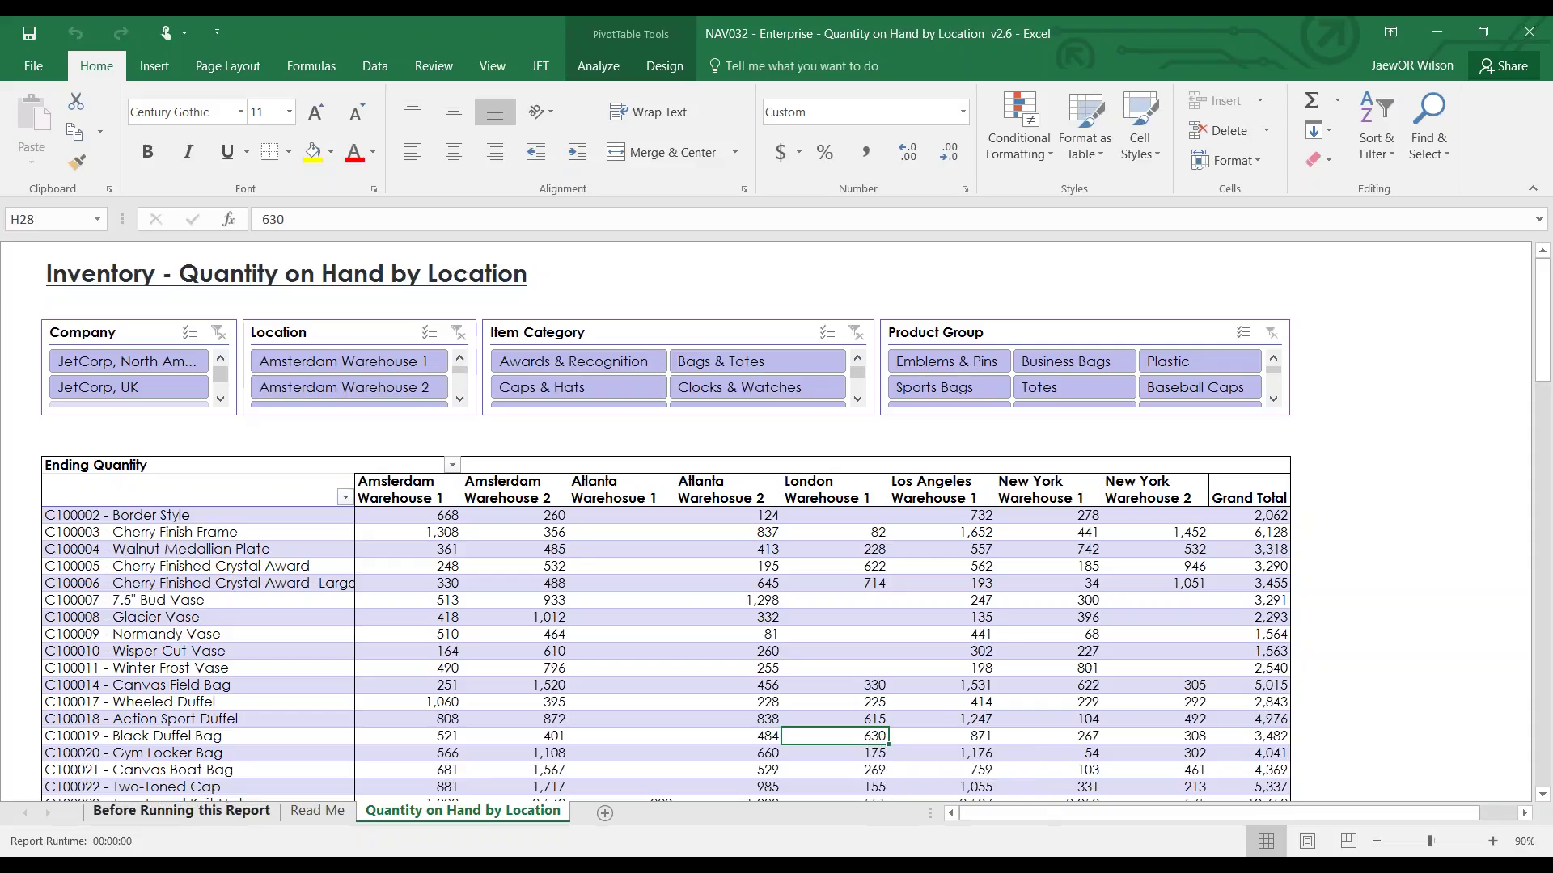
{"action": "left_click", "coordinate": [301, 815]}
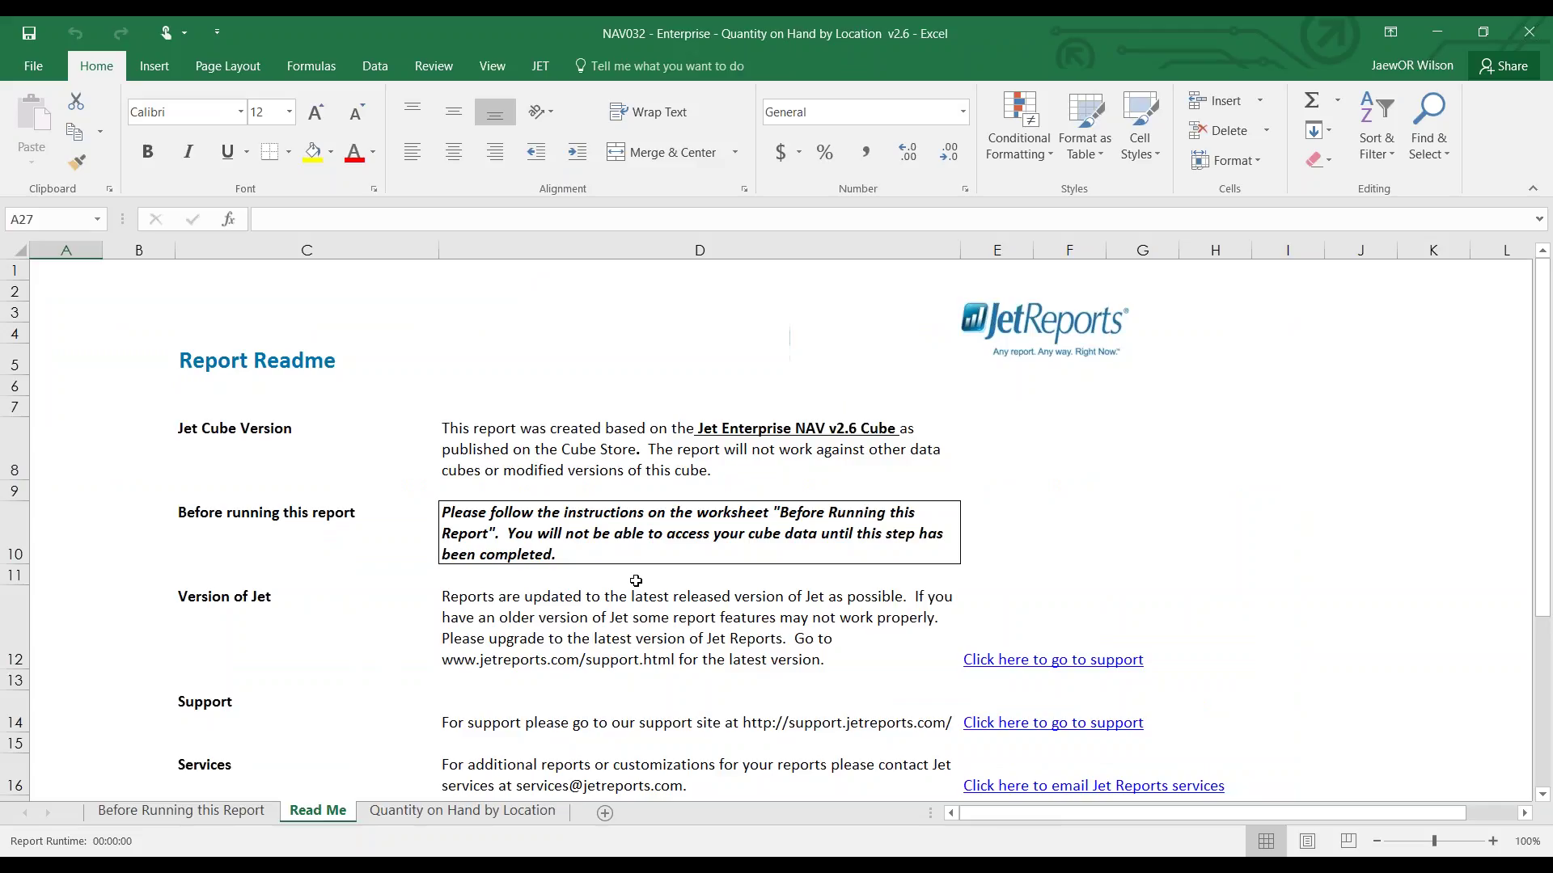
{"action": "left_click", "coordinate": [424, 813]}
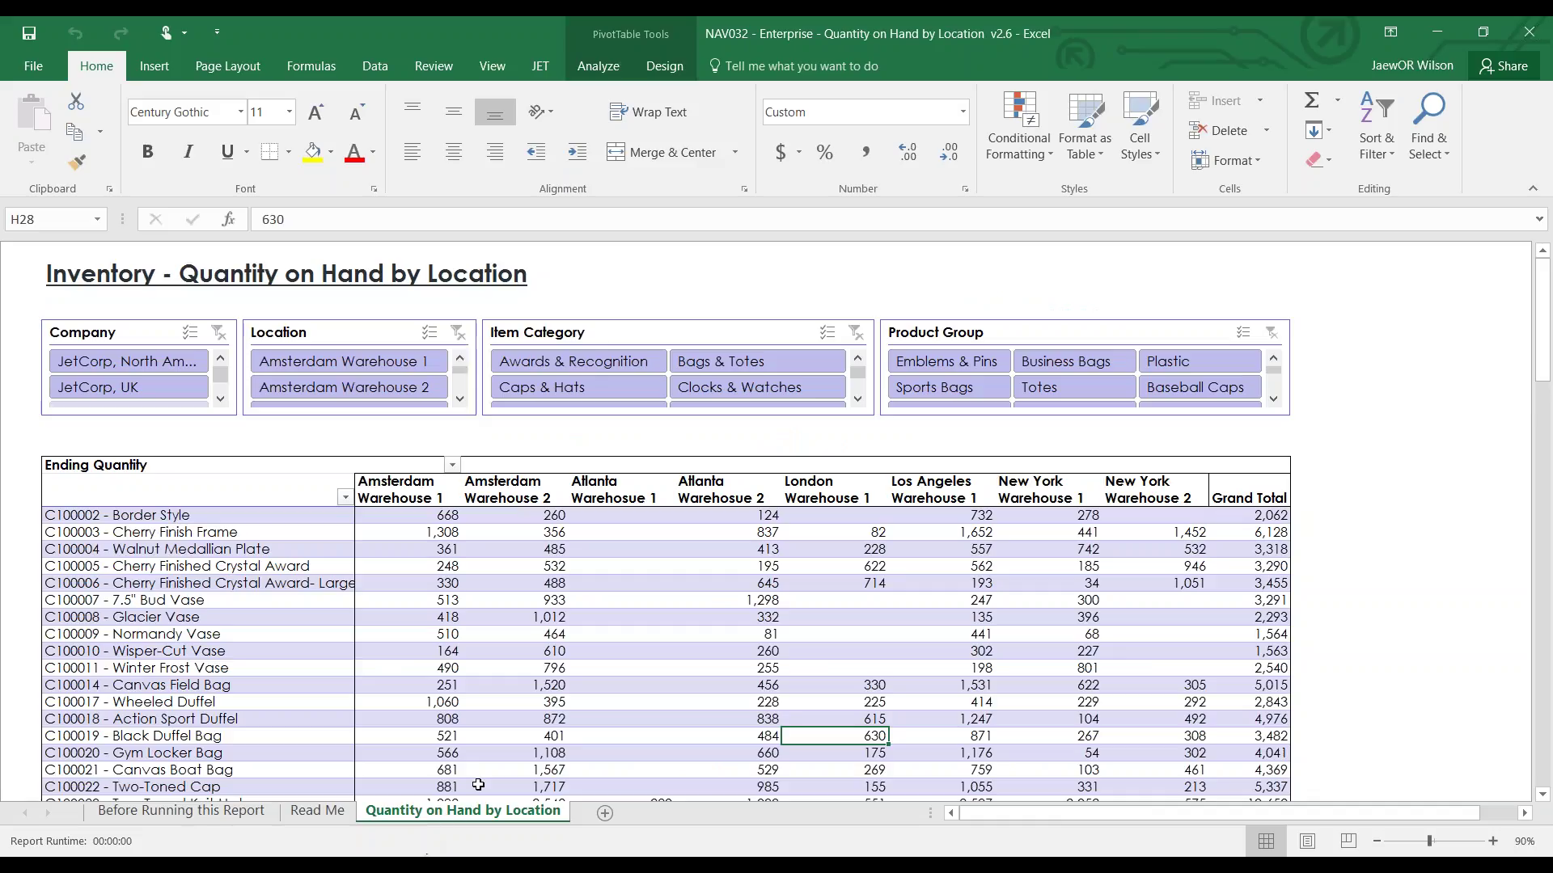
{"action": "mouse_move", "coordinate": [480, 783]}
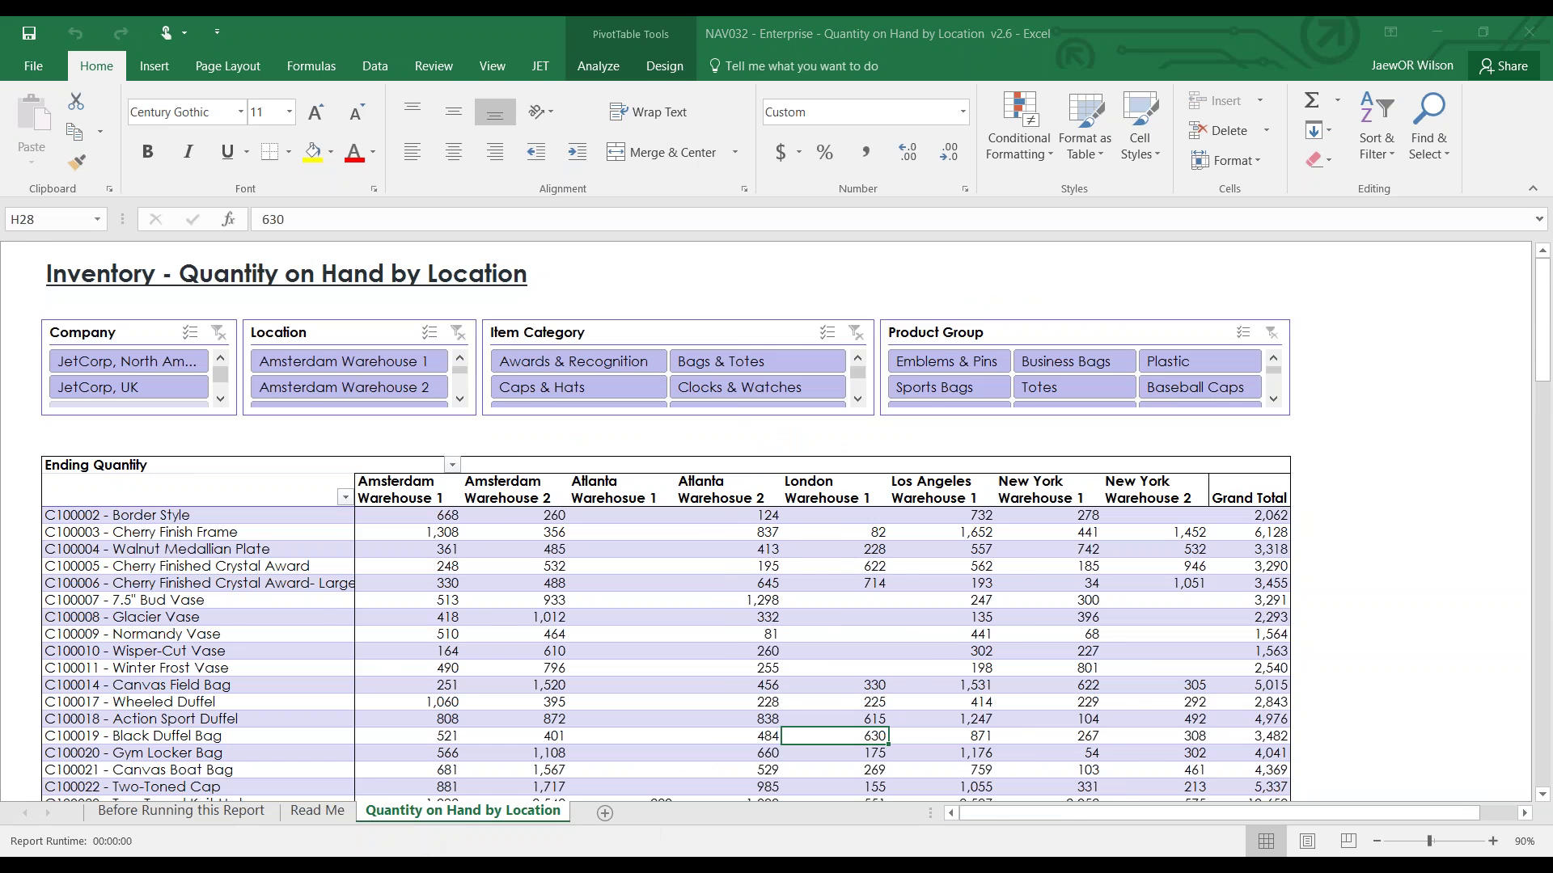
{"action": "key", "text": "alt+Tab"}
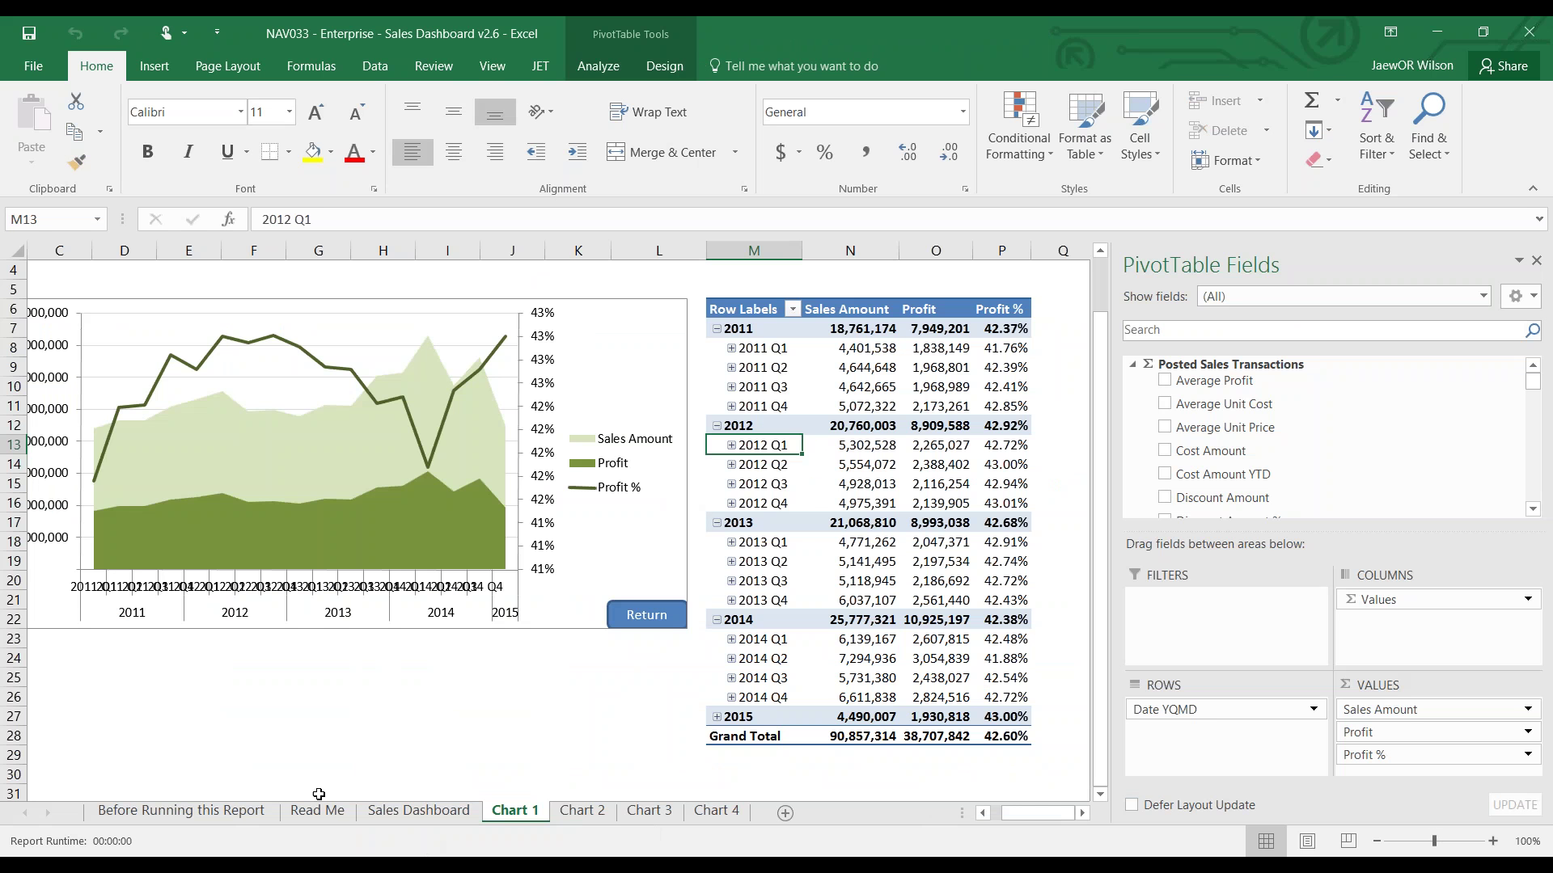
{"action": "left_click", "coordinate": [371, 815]}
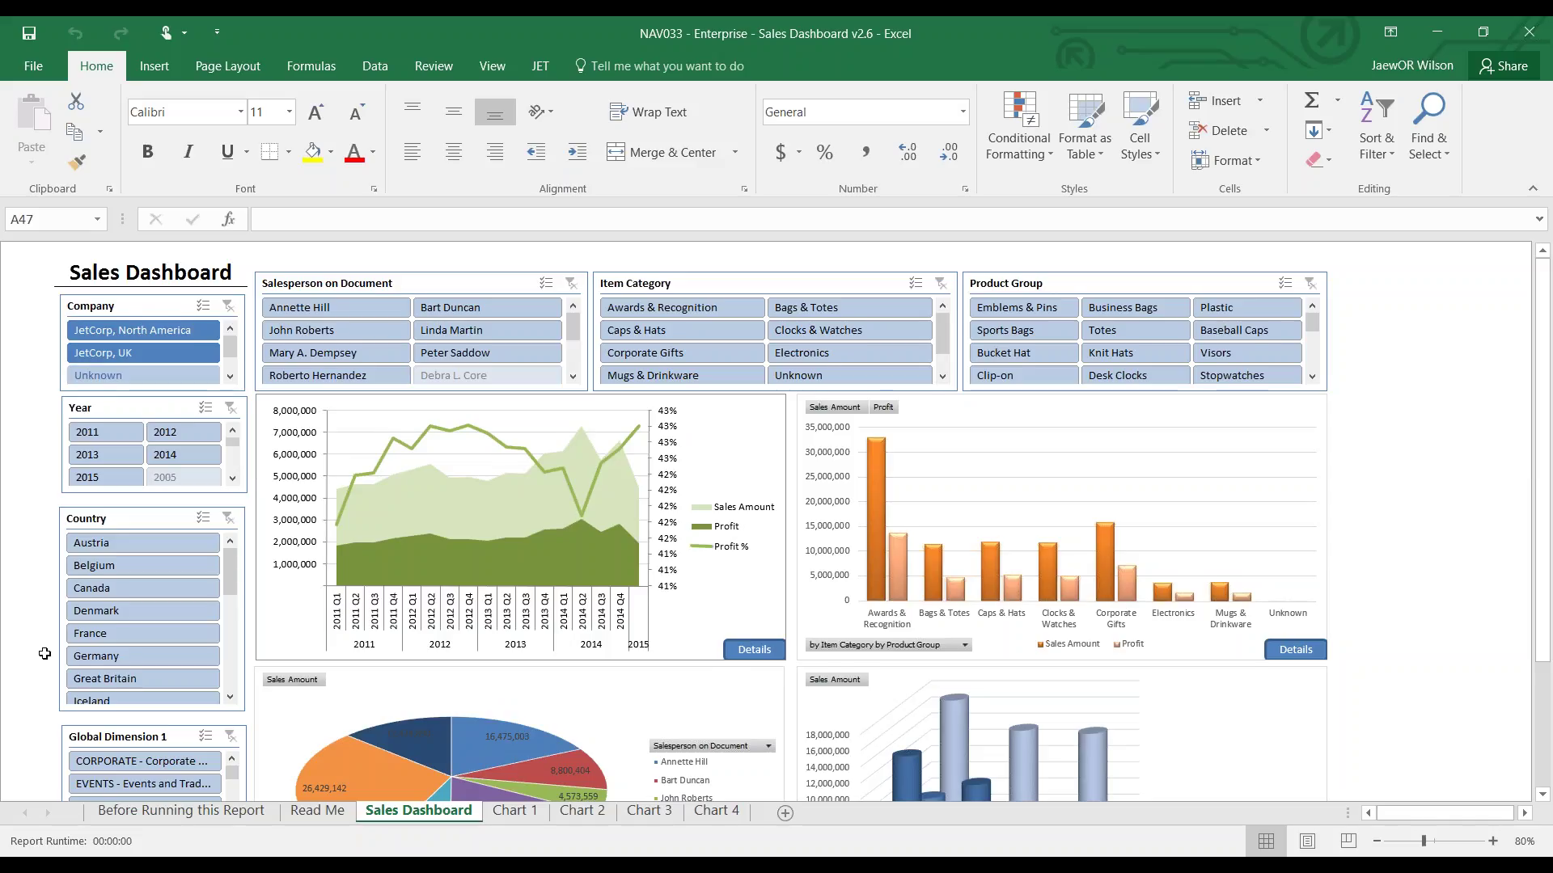
- Scroll down through the Sales Dashboard sheet
{"action": "scroll", "coordinate": [55, 672], "scroll_direction": "down", "scroll_amount": 4}
{"action": "scroll", "coordinate": [55, 672], "scroll_direction": "down", "scroll_amount": 3}
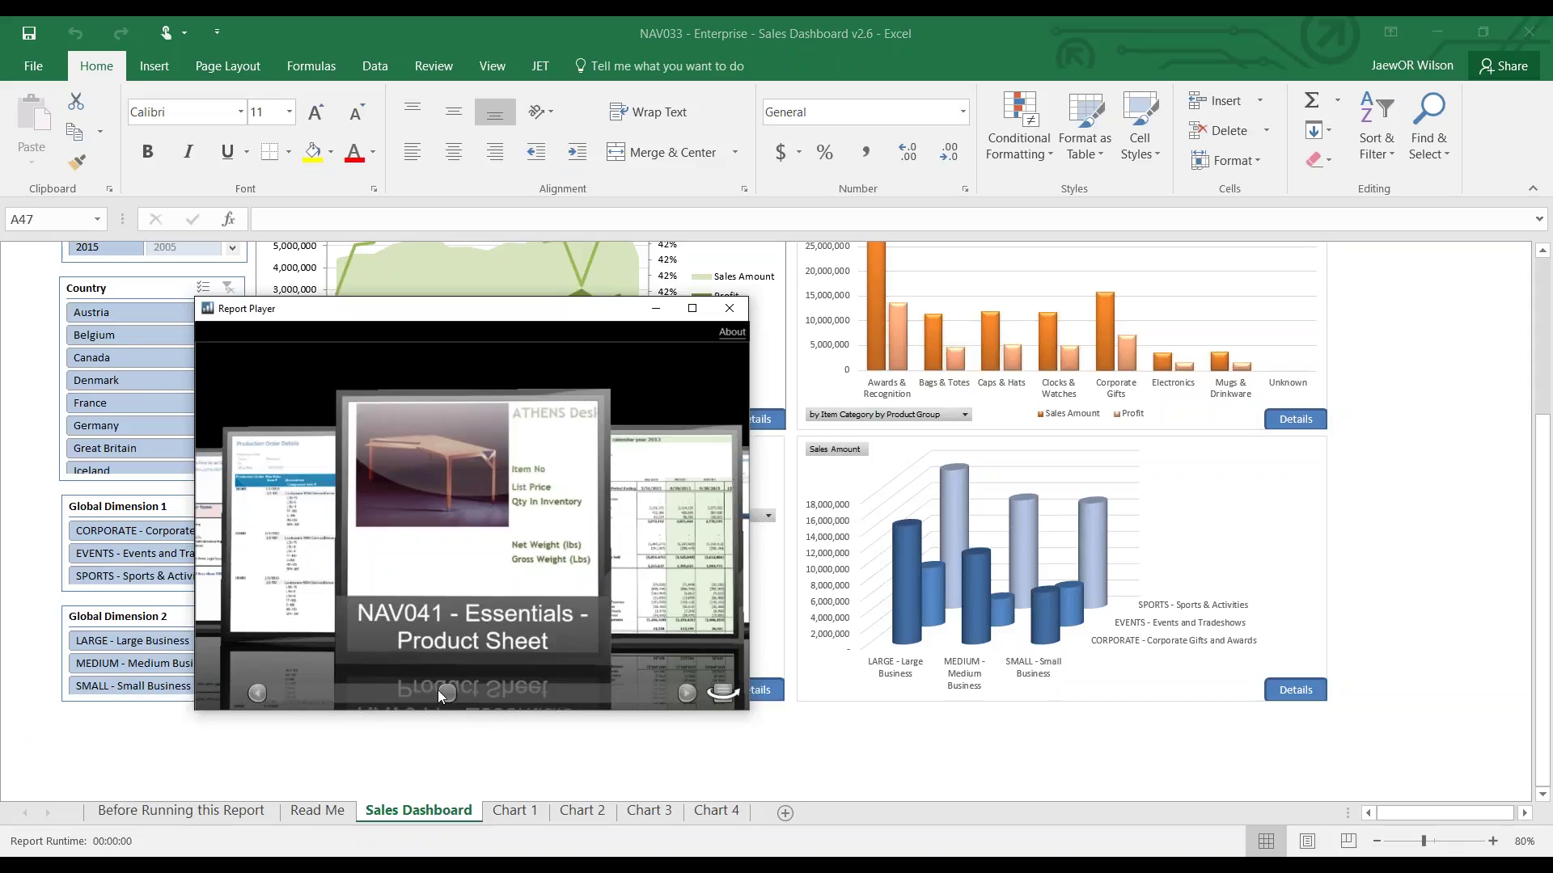
- Scroll back through the carousel, then open recent workbook '20150129 - Balance Sheet KPIs-Sirion'
{"action": "scroll", "coordinate": [444, 692], "scroll_direction": "up", "scroll_amount": 3}
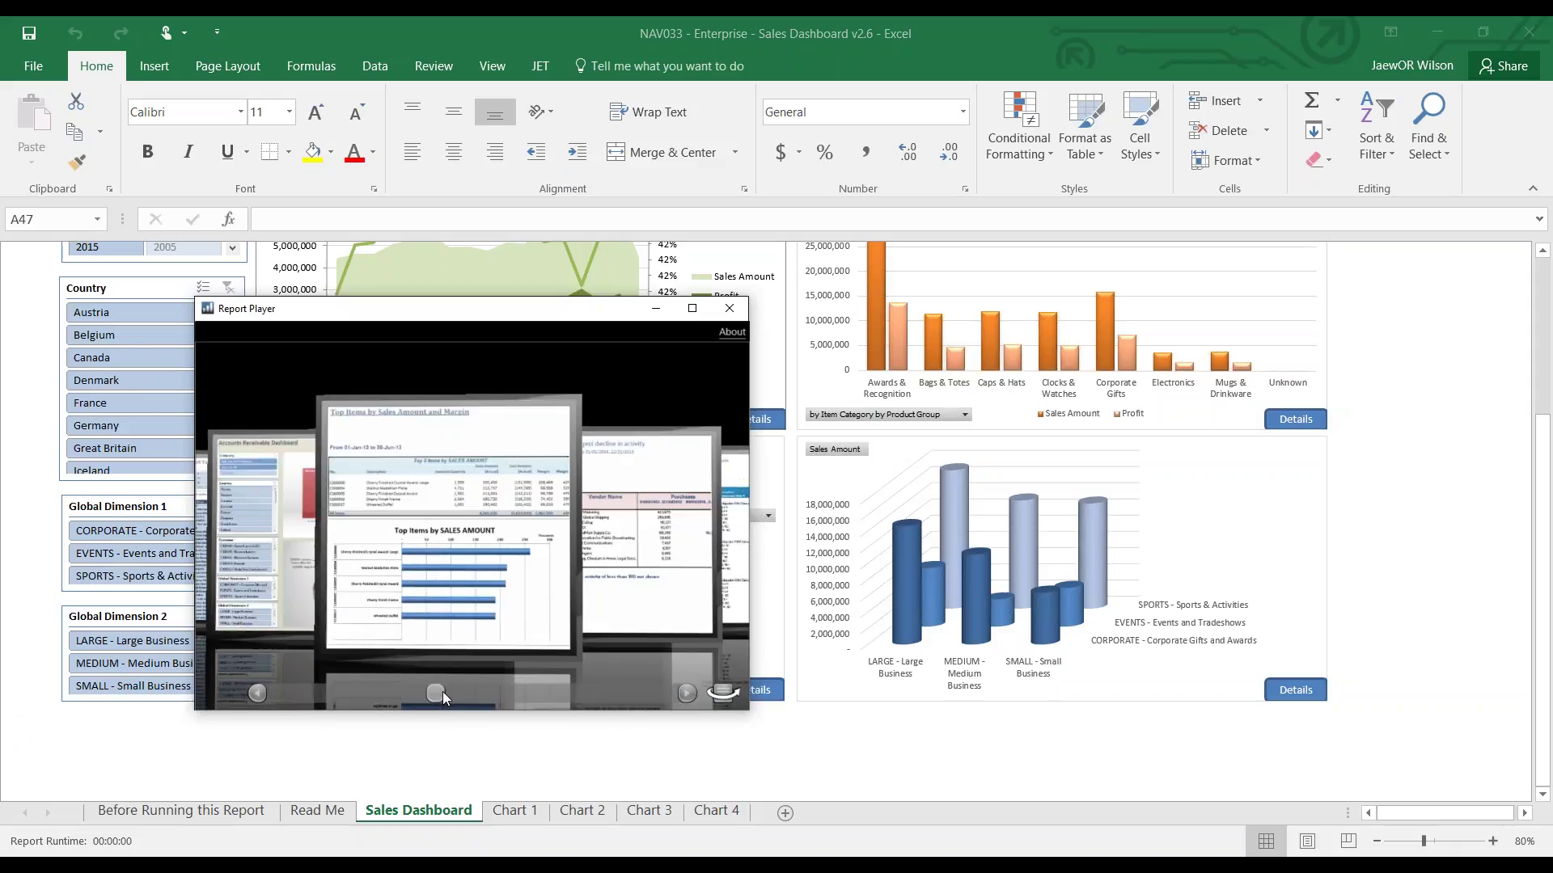
{"action": "scroll", "coordinate": [441, 692], "scroll_direction": "up", "scroll_amount": 2}
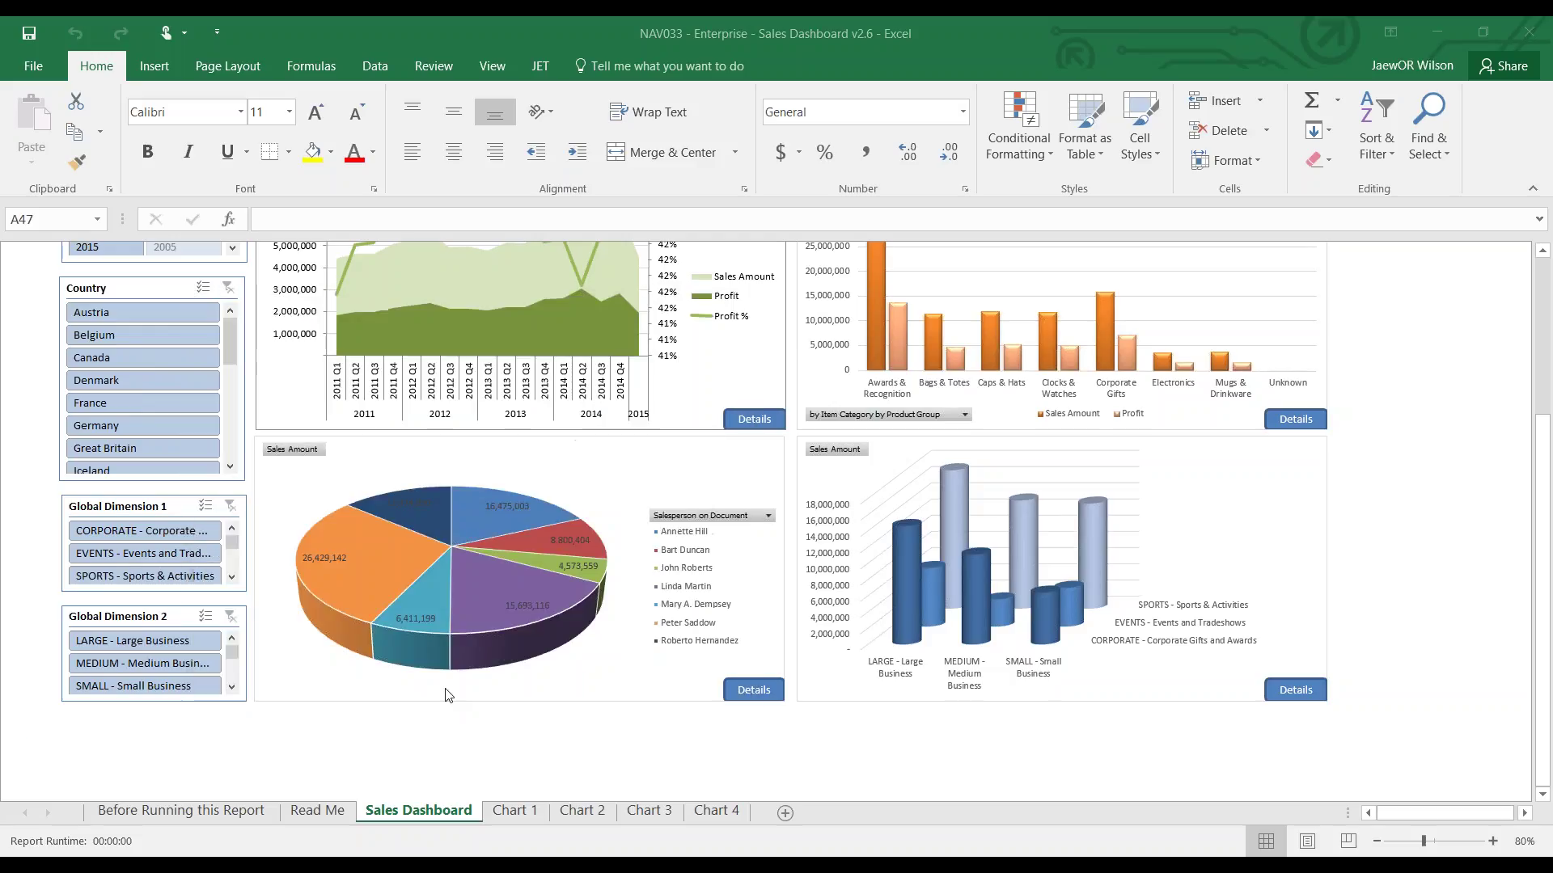
{"action": "left_click", "coordinate": [22, 69]}
{"action": "left_click", "coordinate": [48, 174]}
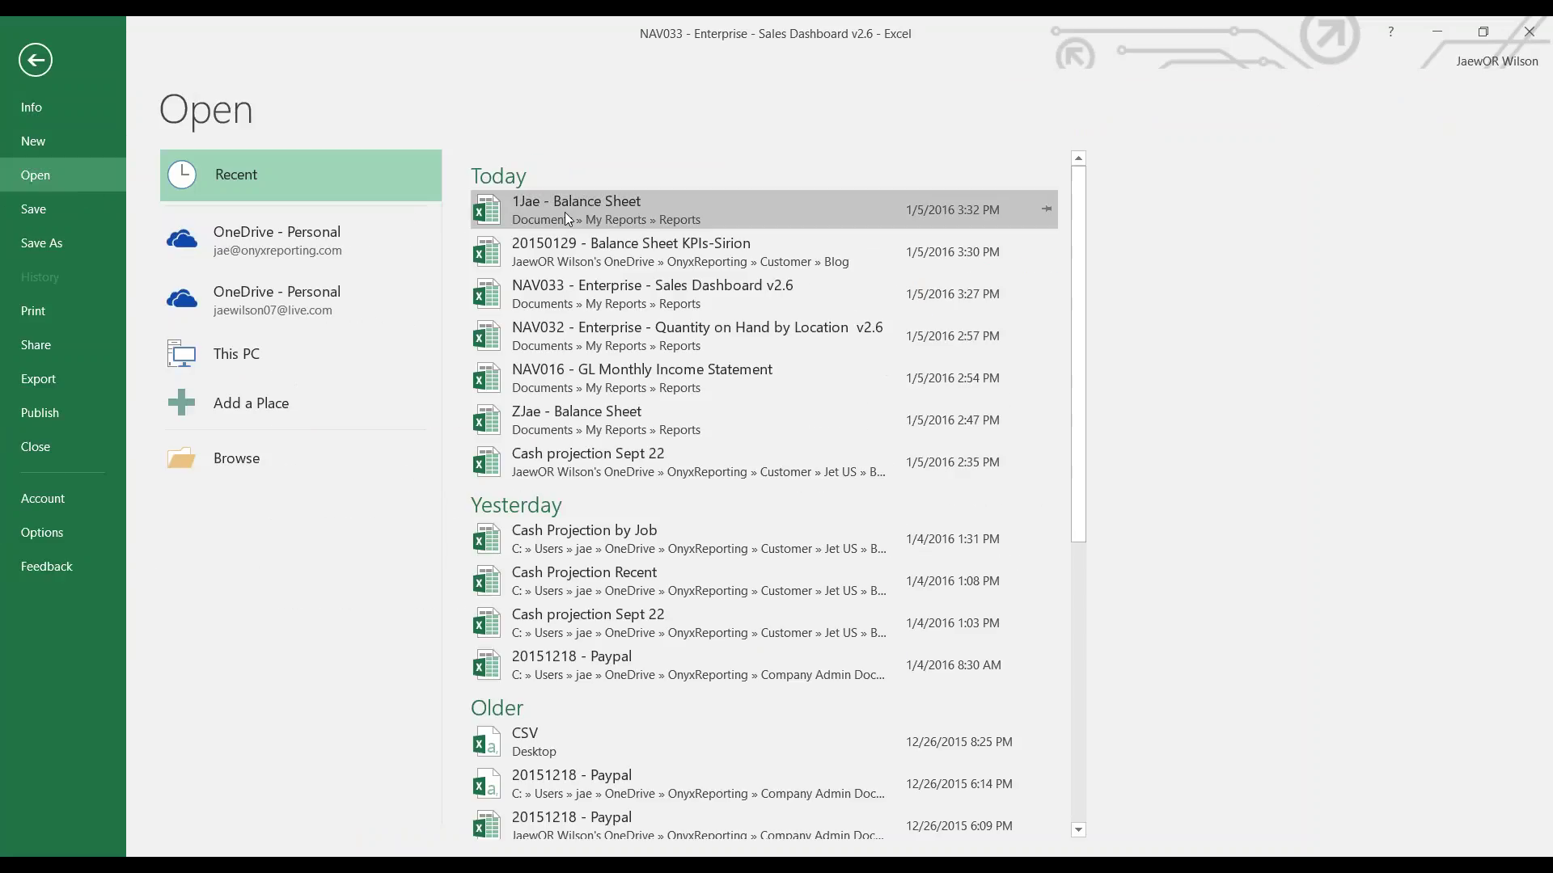
{"action": "left_click", "coordinate": [553, 242]}
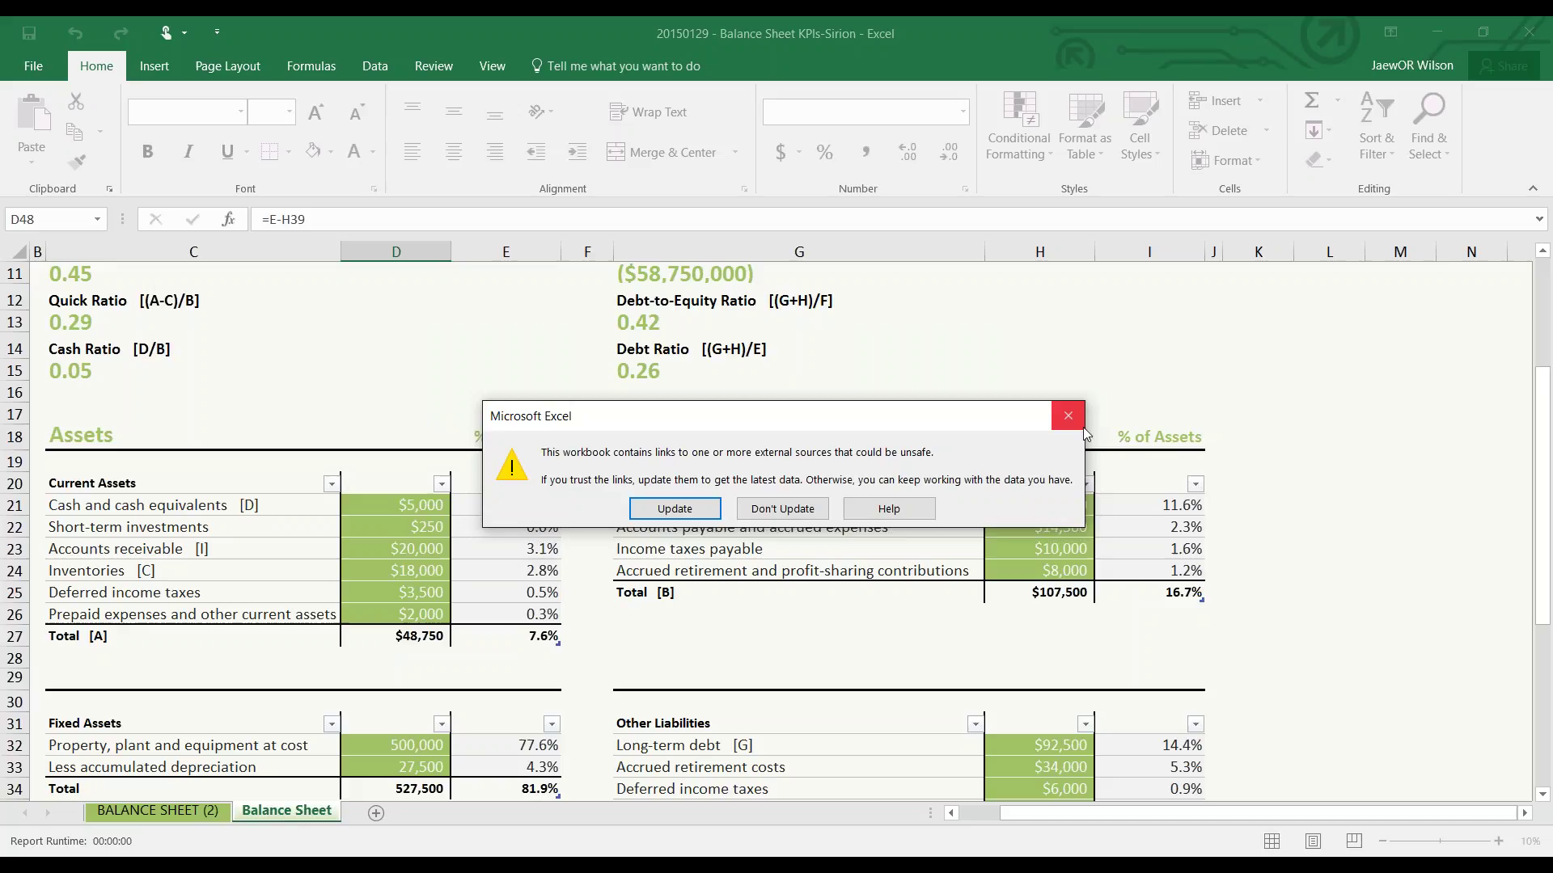
- Close the external-links warning and review the current, quick and cash ratios on BALANCE SHEET (2)
{"action": "left_click", "coordinate": [1081, 419]}
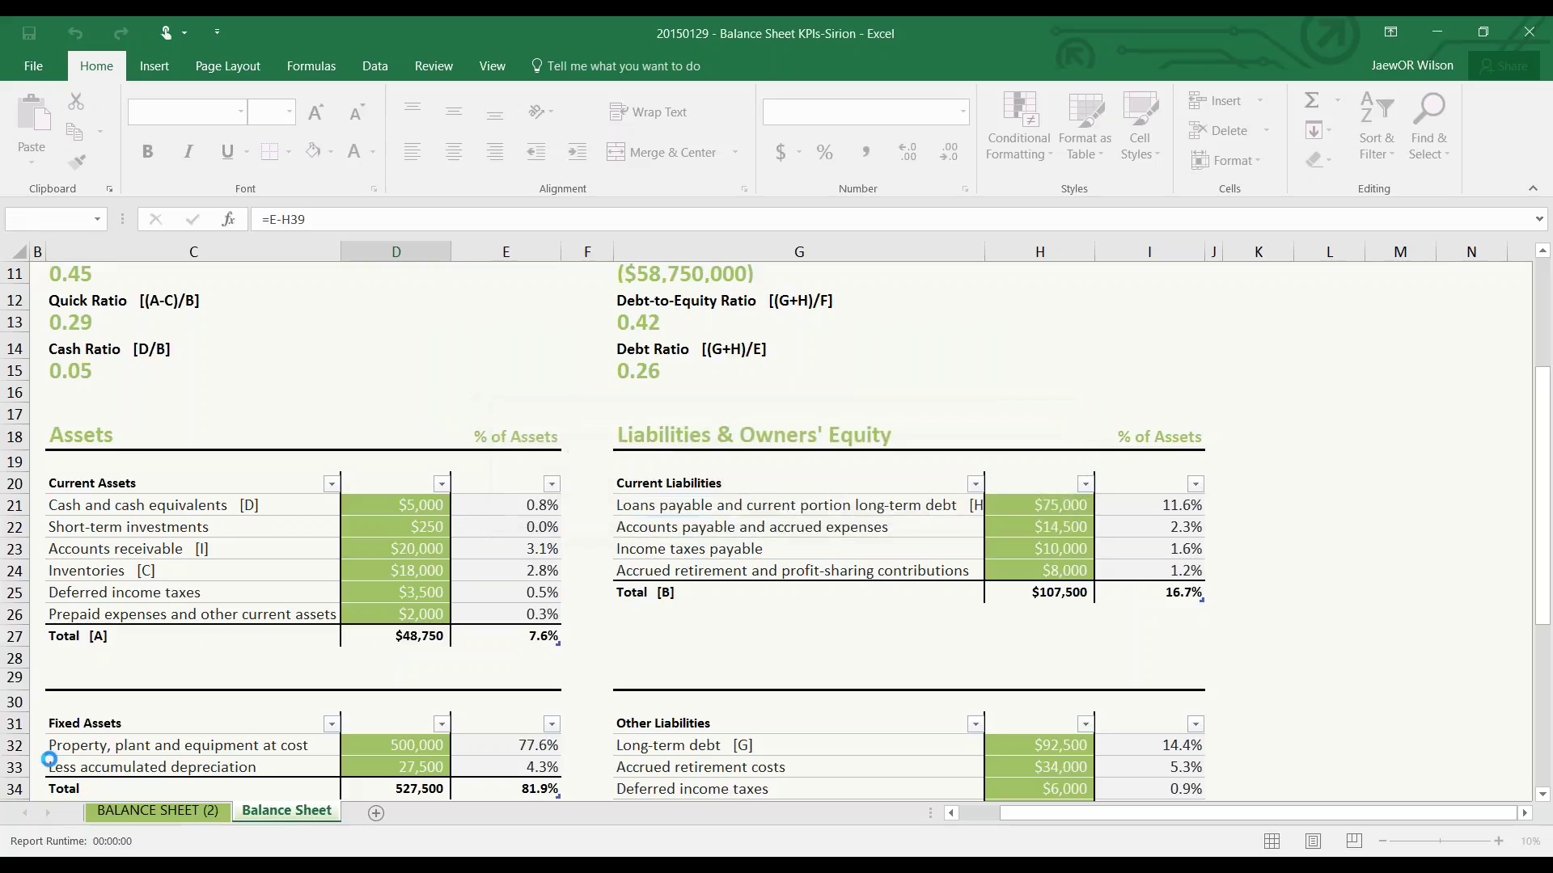
{"action": "left_click", "coordinate": [109, 815]}
{"action": "scroll", "coordinate": [376, 728], "scroll_direction": "down", "scroll_amount": 5}
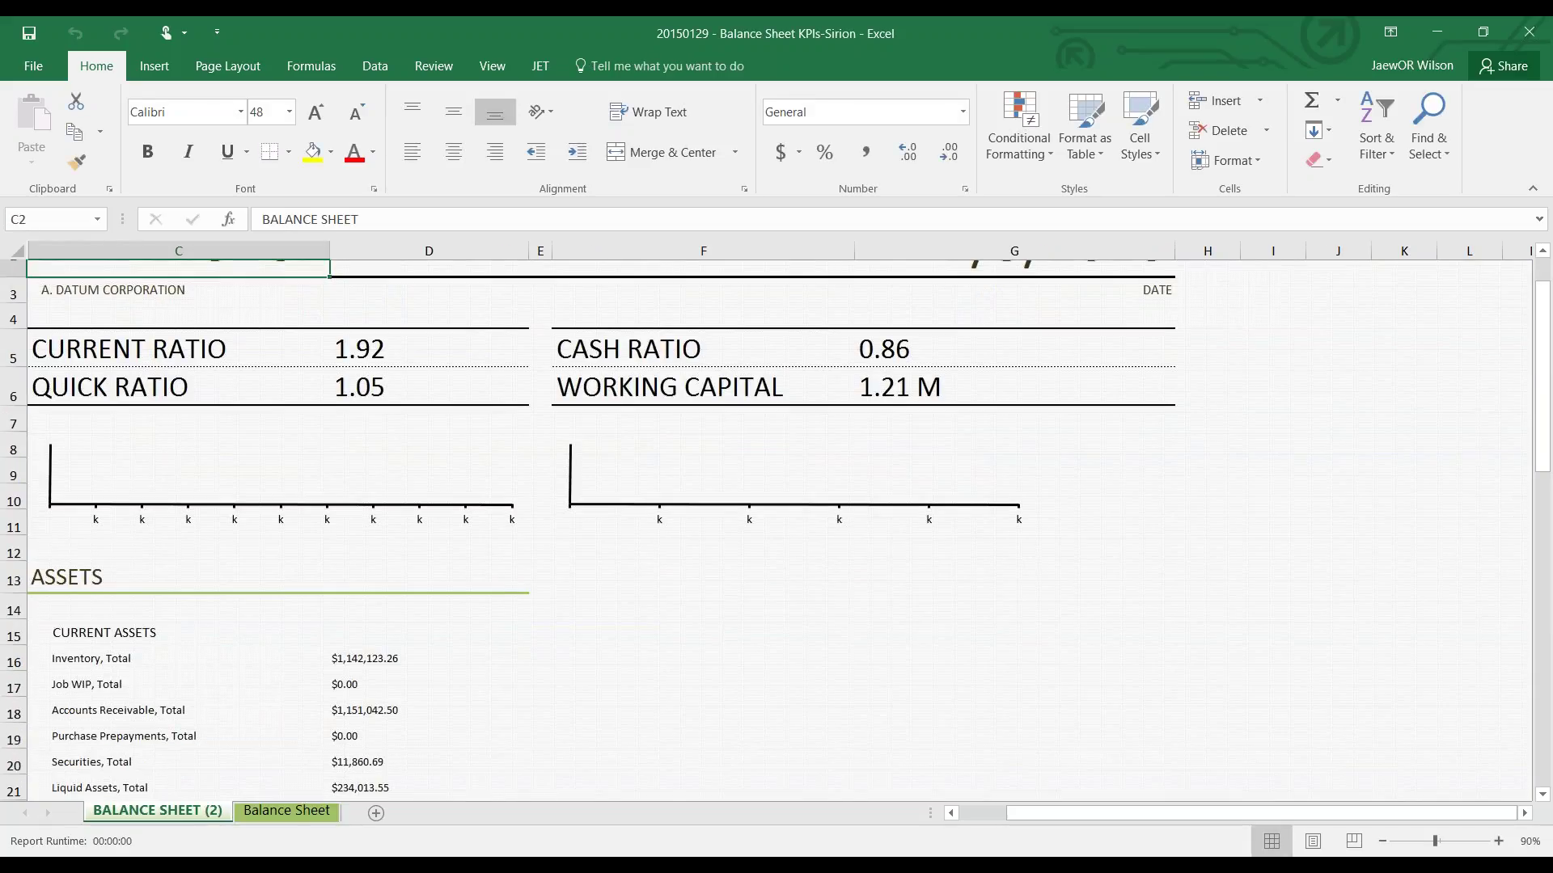
{"action": "scroll", "coordinate": [382, 752], "scroll_direction": "up", "scroll_amount": 5}
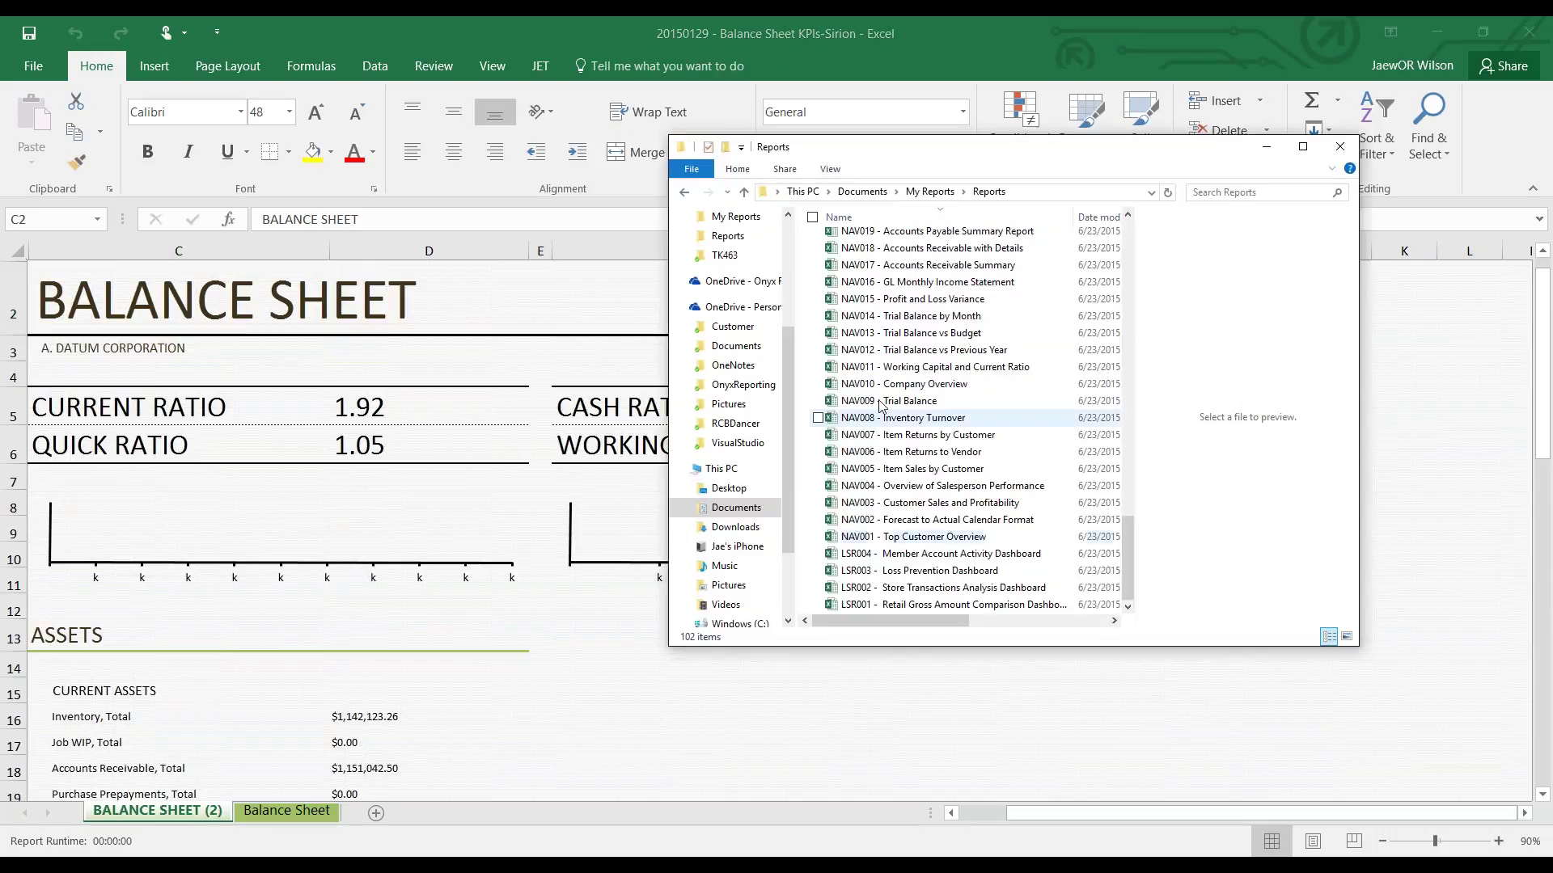
- Move the Explorer window aside and go into the My Reports\Images folder
{"action": "left_click_drag", "start_coordinate": [887, 154], "coordinate": [582, 200]}
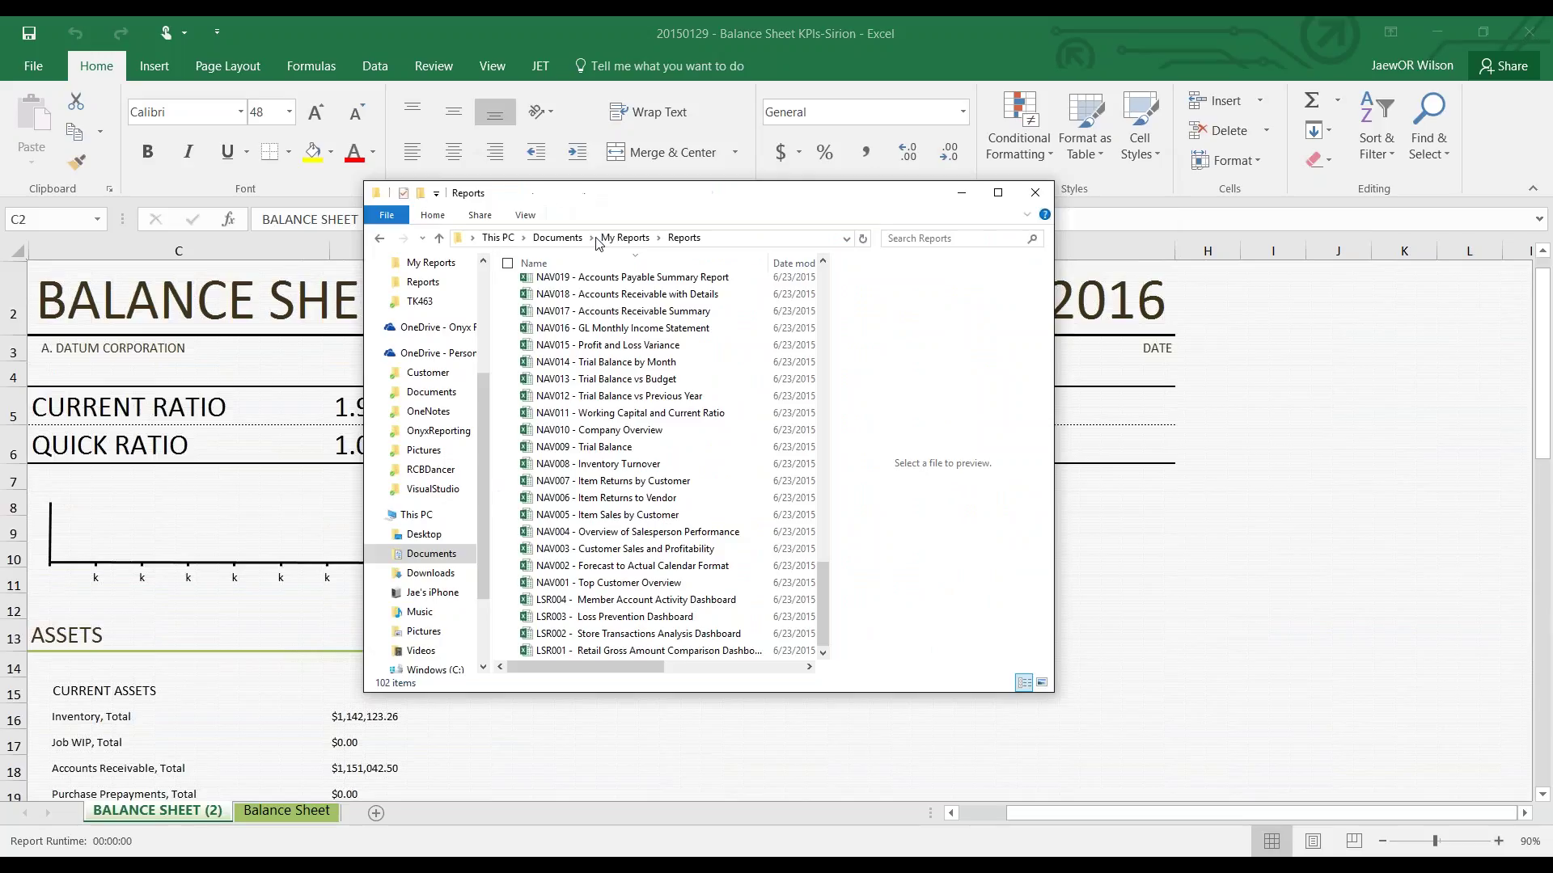
{"action": "left_click", "coordinate": [624, 237]}
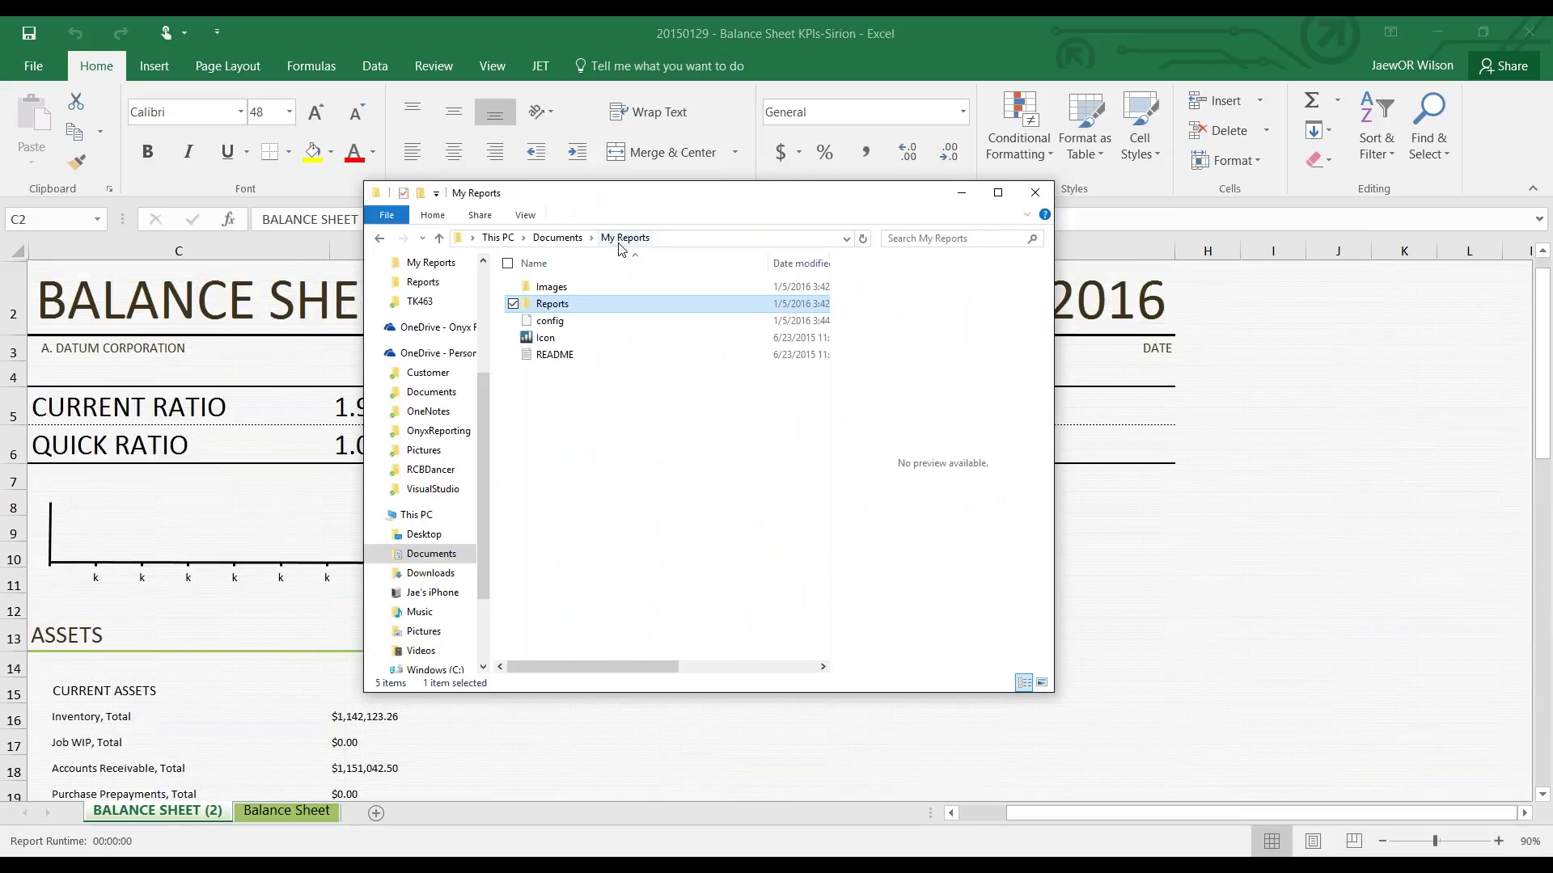
{"action": "double_click", "coordinate": [557, 288]}
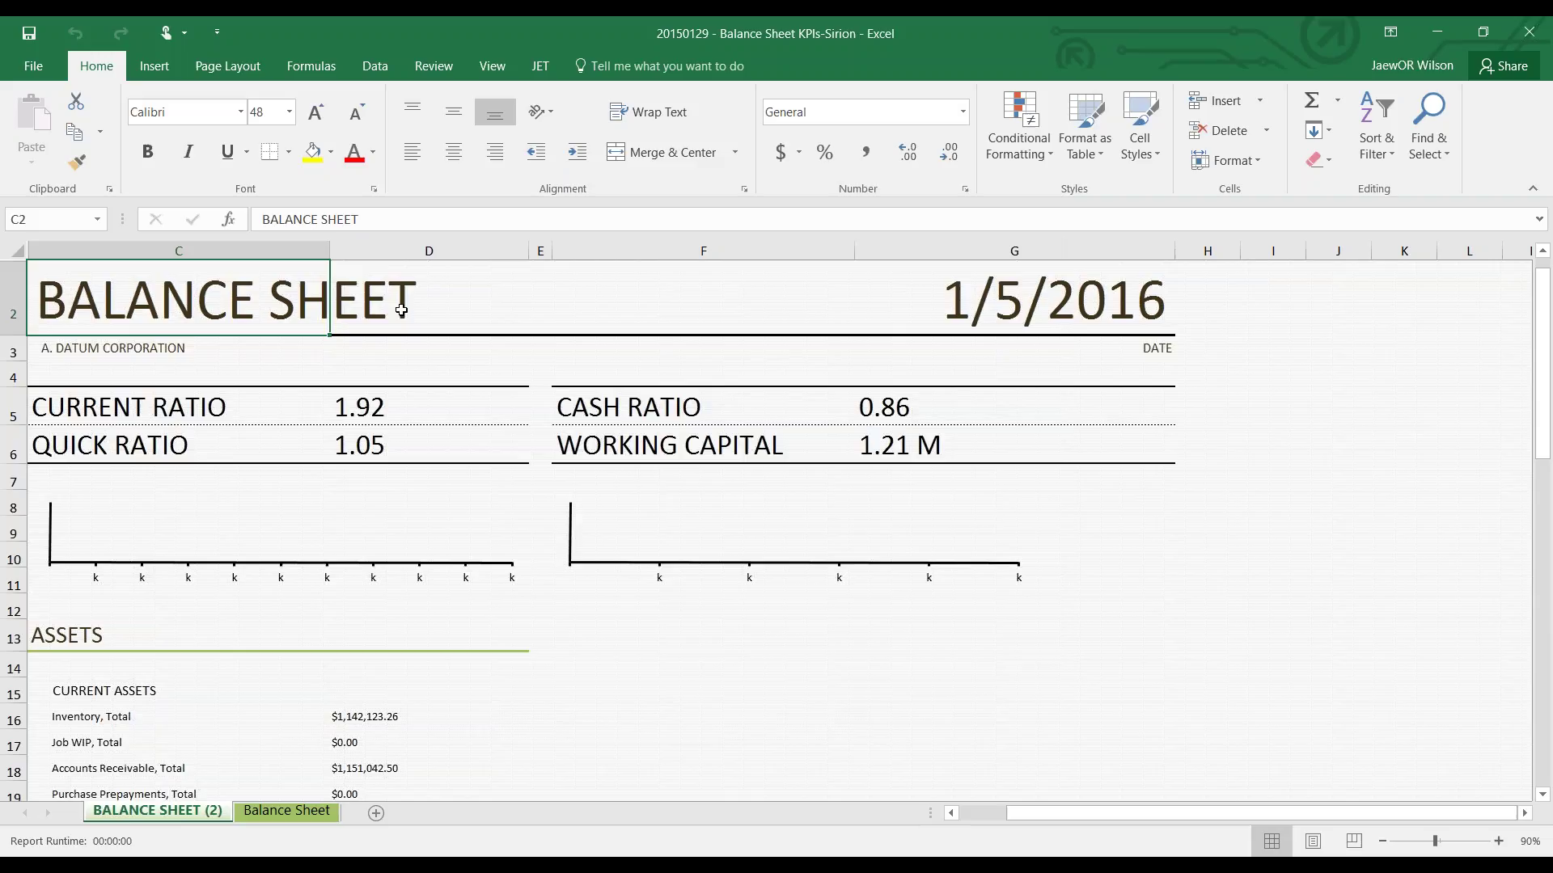
- Snip the balance sheet dashboard header and save it as '1Jae - Balance Sheet' PNG in My Reports\Images
{"action": "left_click", "coordinate": [31, 77]}
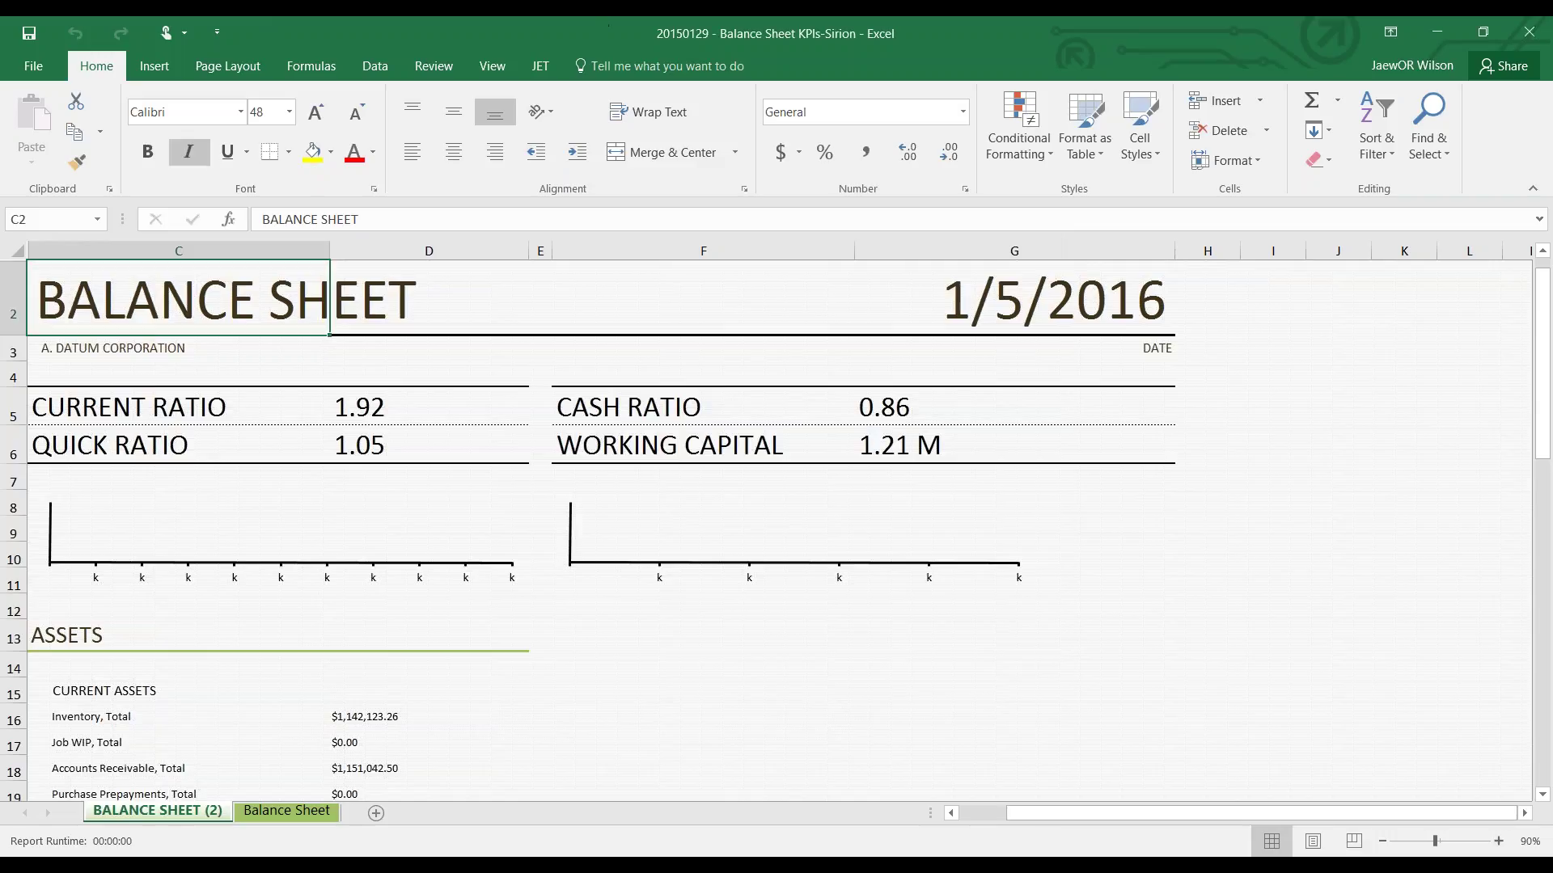
{"action": "left_click_drag", "start_coordinate": [28, 262], "coordinate": [667, 801]}
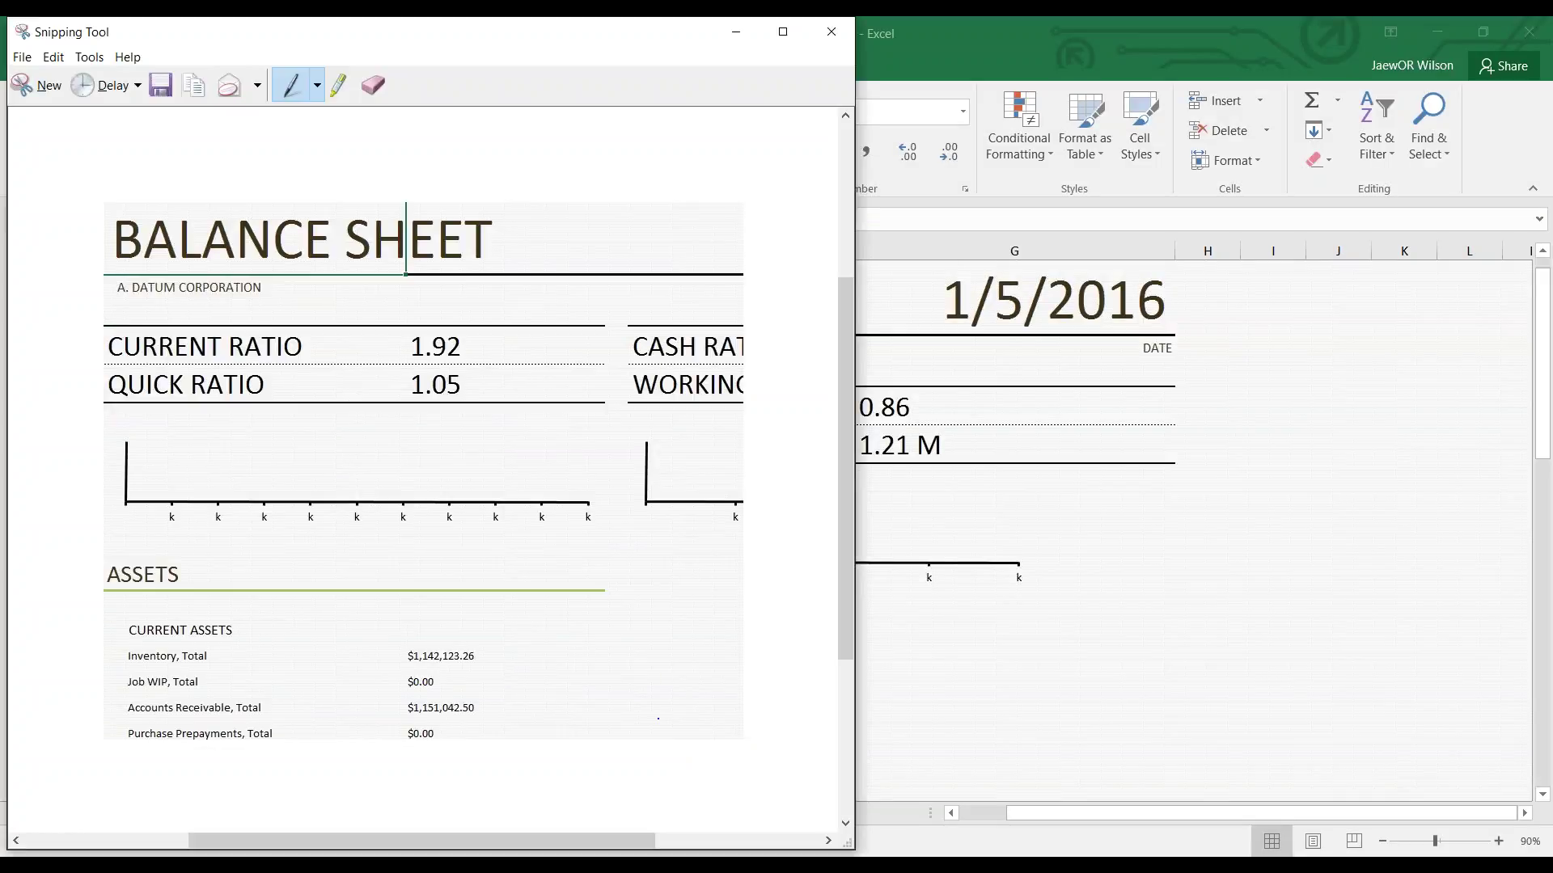
{"action": "left_click", "coordinate": [22, 57]}
{"action": "left_click", "coordinate": [49, 103]}
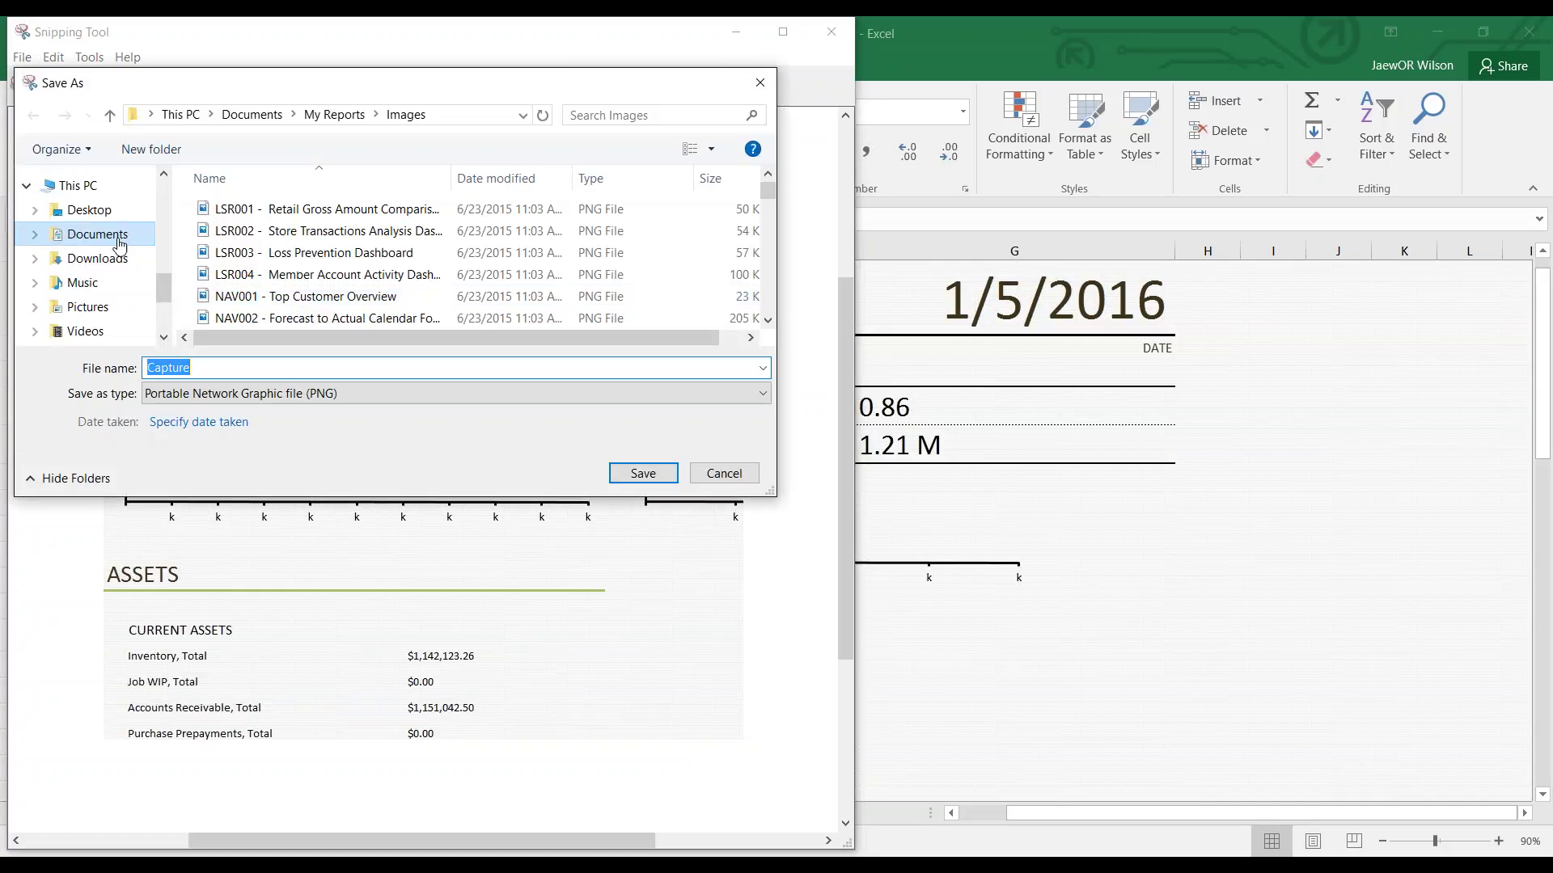
{"action": "left_click", "coordinate": [334, 114]}
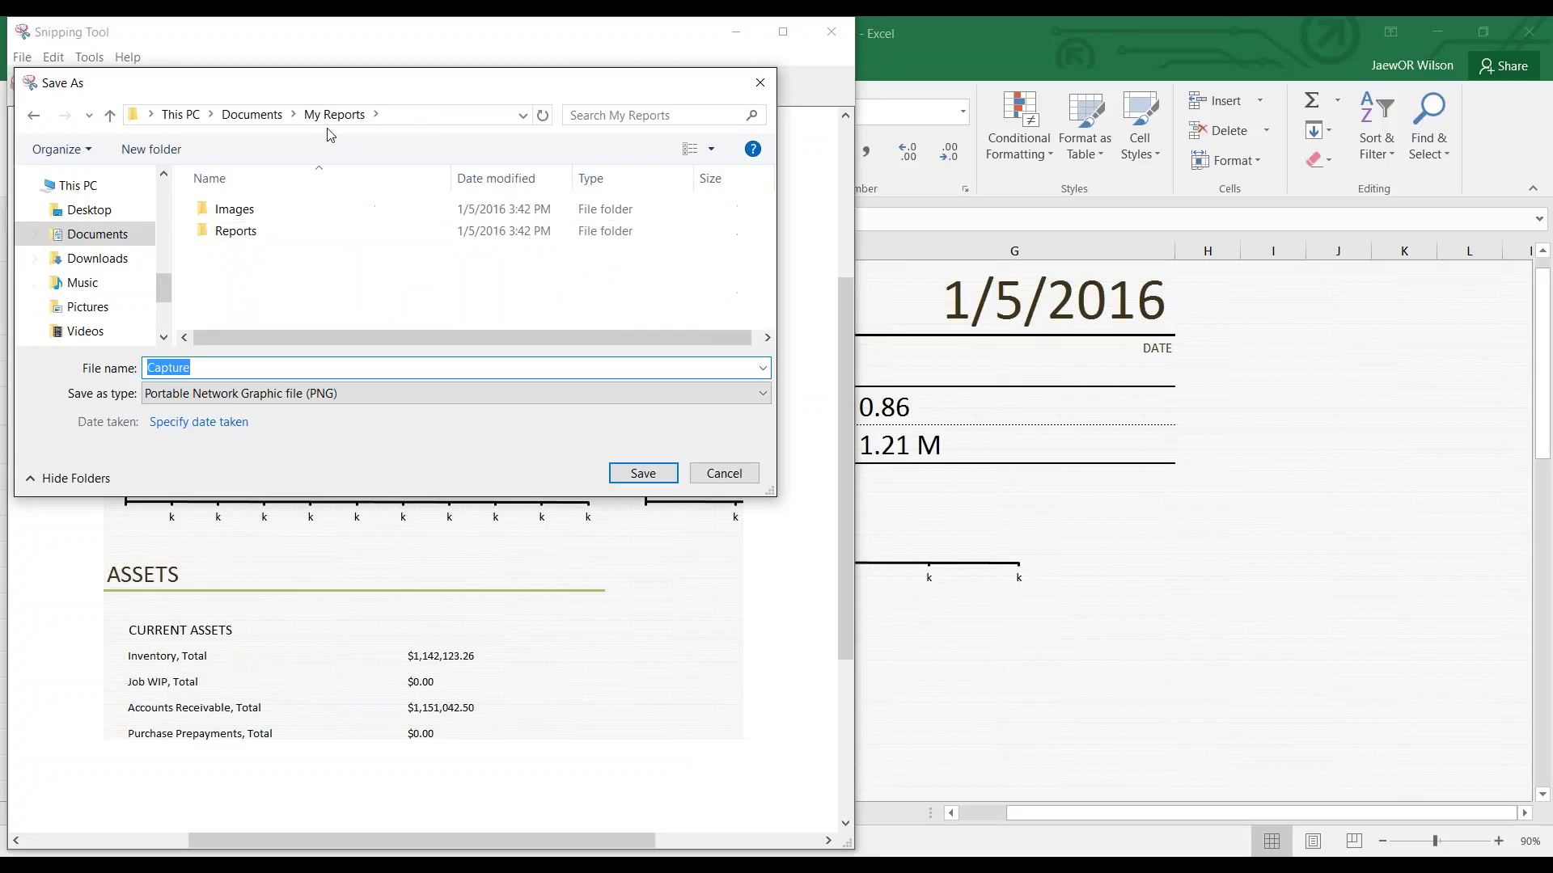
{"action": "double_click", "coordinate": [213, 213]}
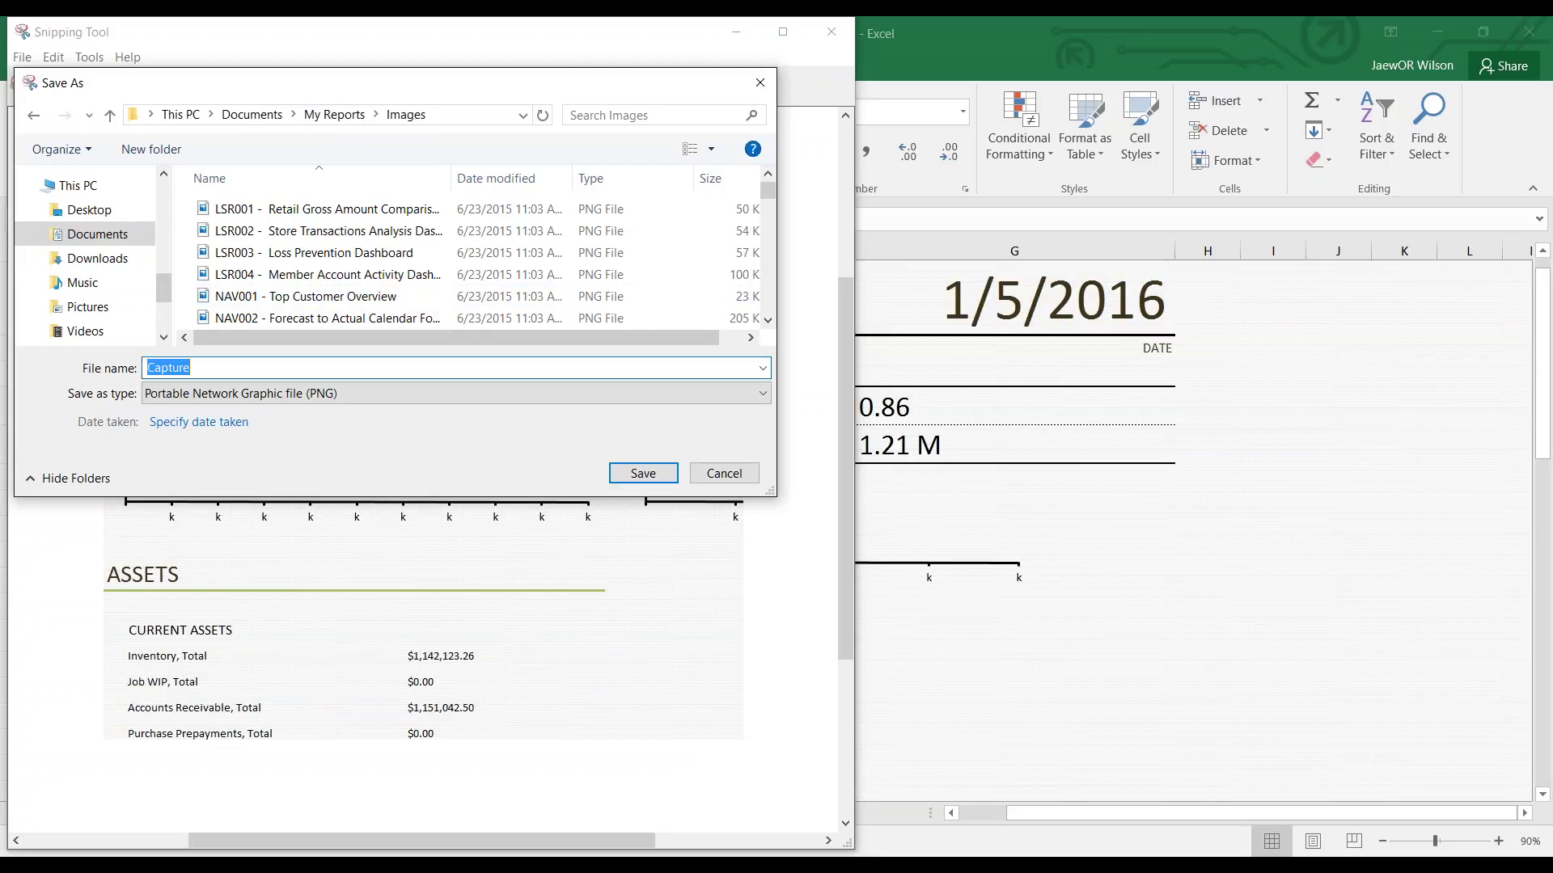
{"action": "type", "text": "1Jae - Balance Sheet"}
{"action": "key", "text": "ctrl+a"}
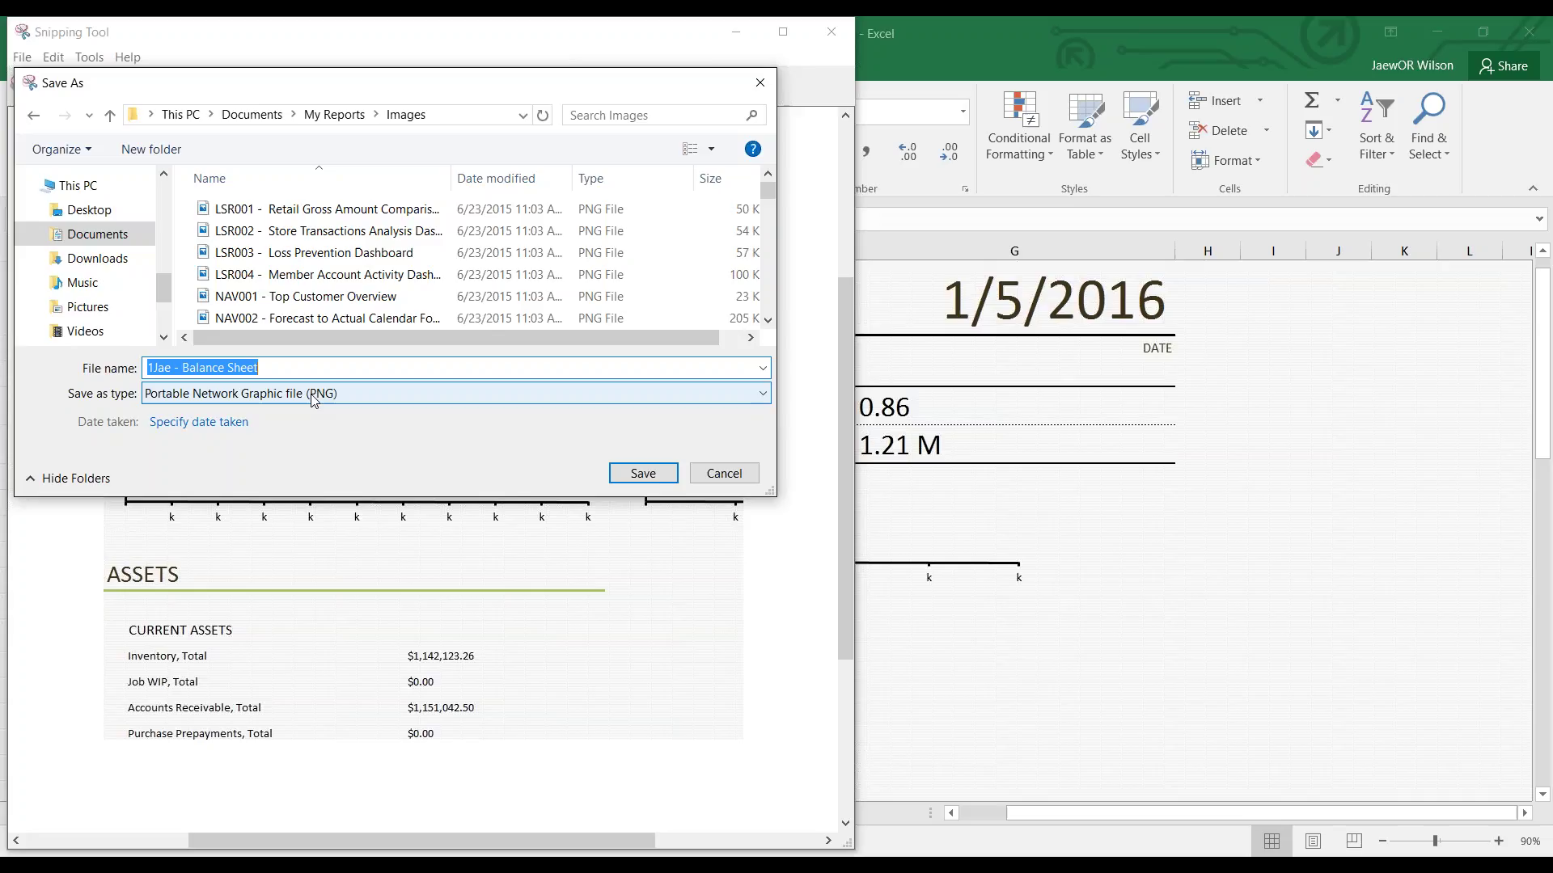
{"action": "left_click", "coordinate": [656, 472]}
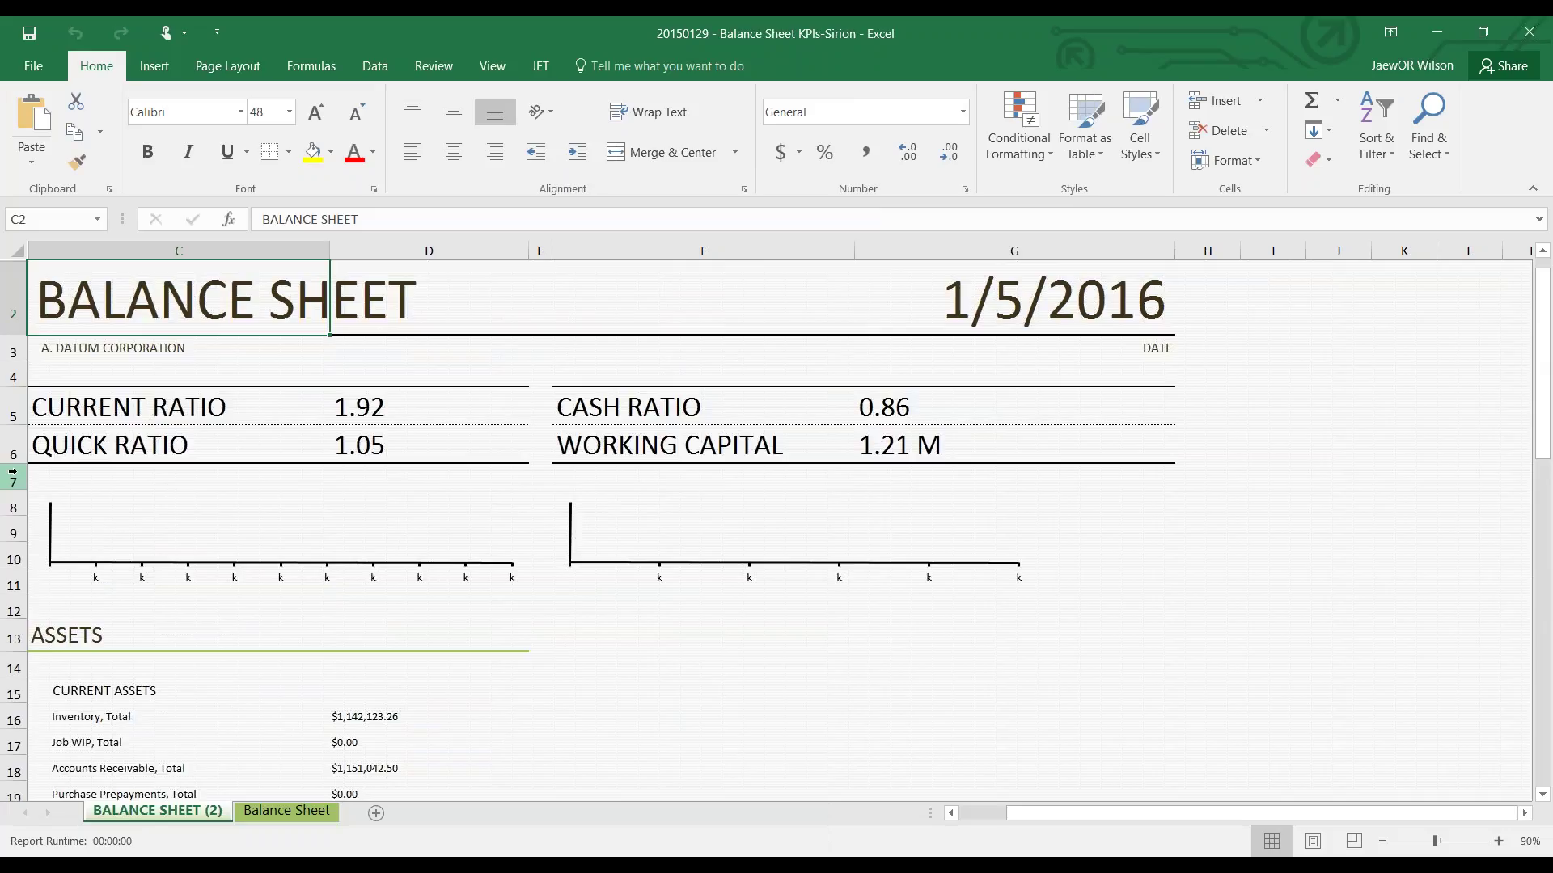
- Save the workbook as '1Jae - Balance Sheet' in the recent My Reports Reports folder
{"action": "left_click", "coordinate": [37, 68]}
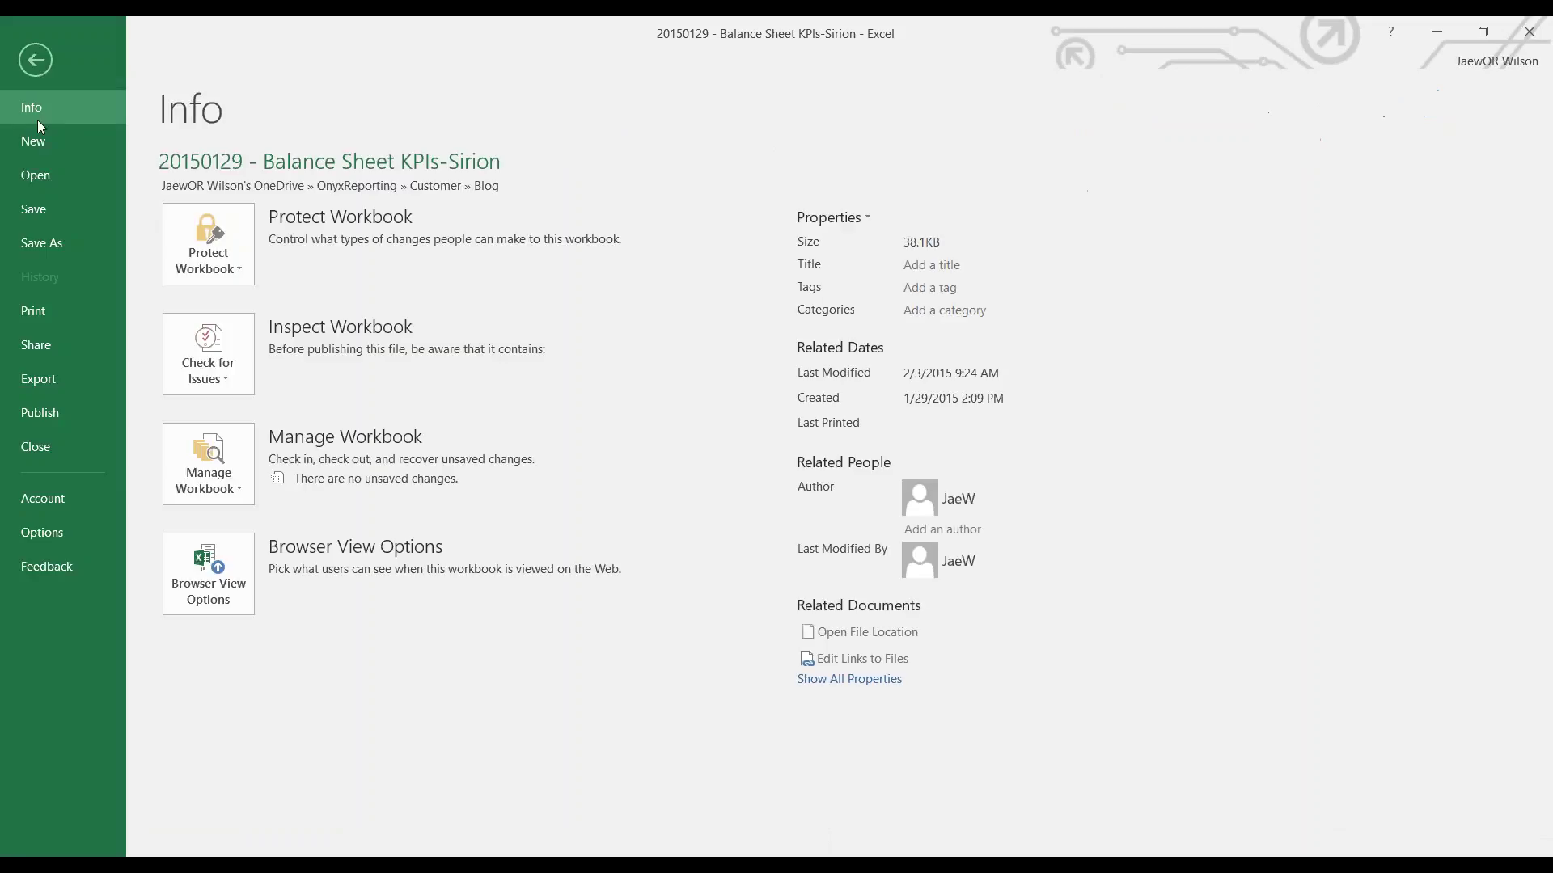
{"action": "left_click", "coordinate": [32, 243]}
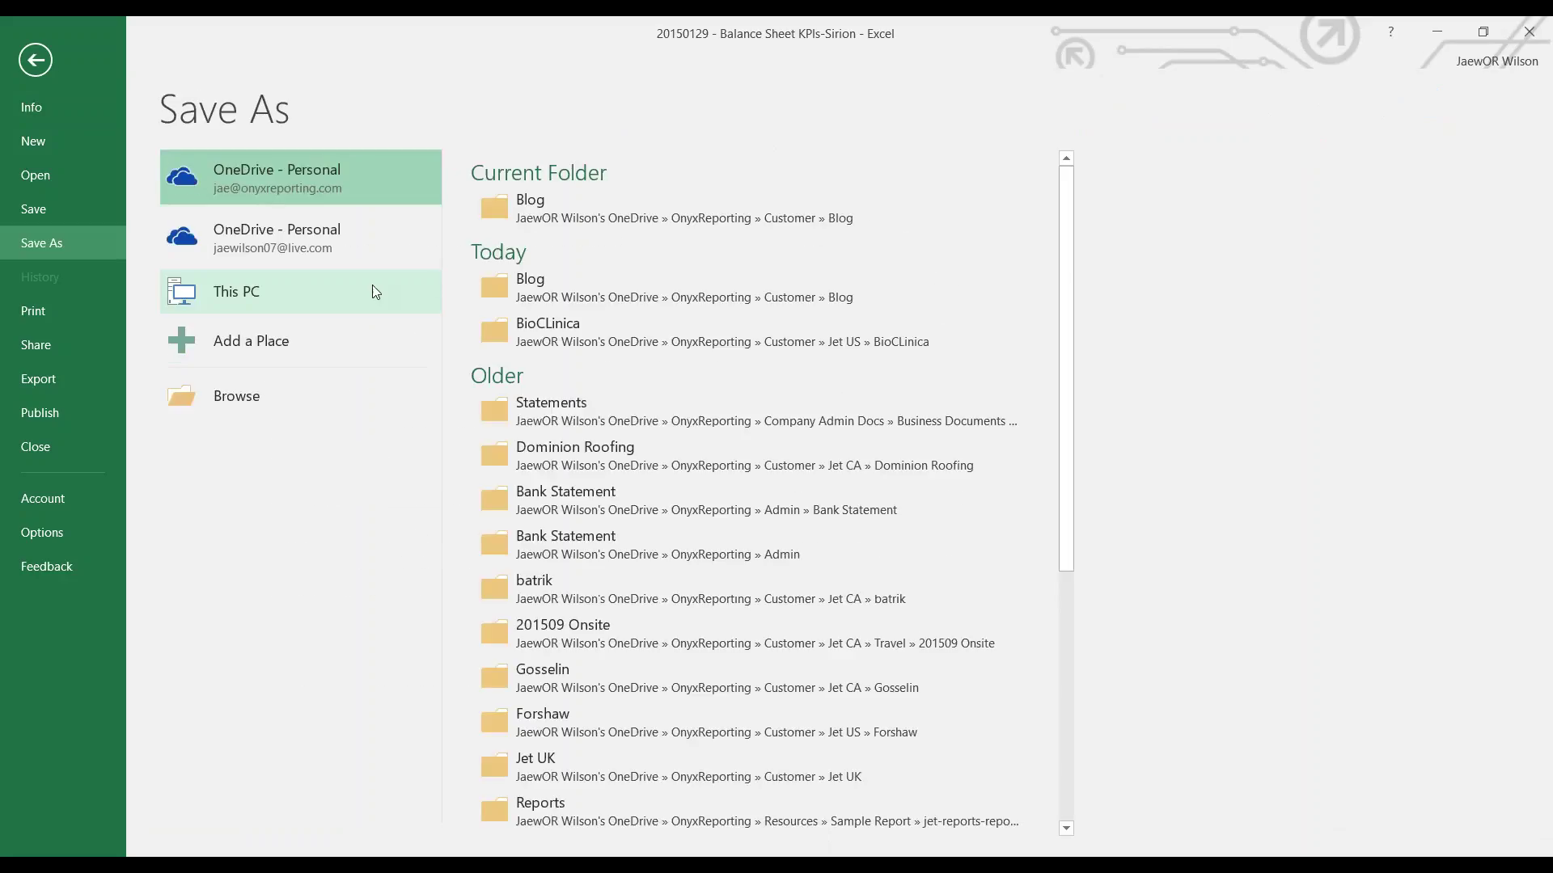
{"action": "left_click", "coordinate": [292, 310]}
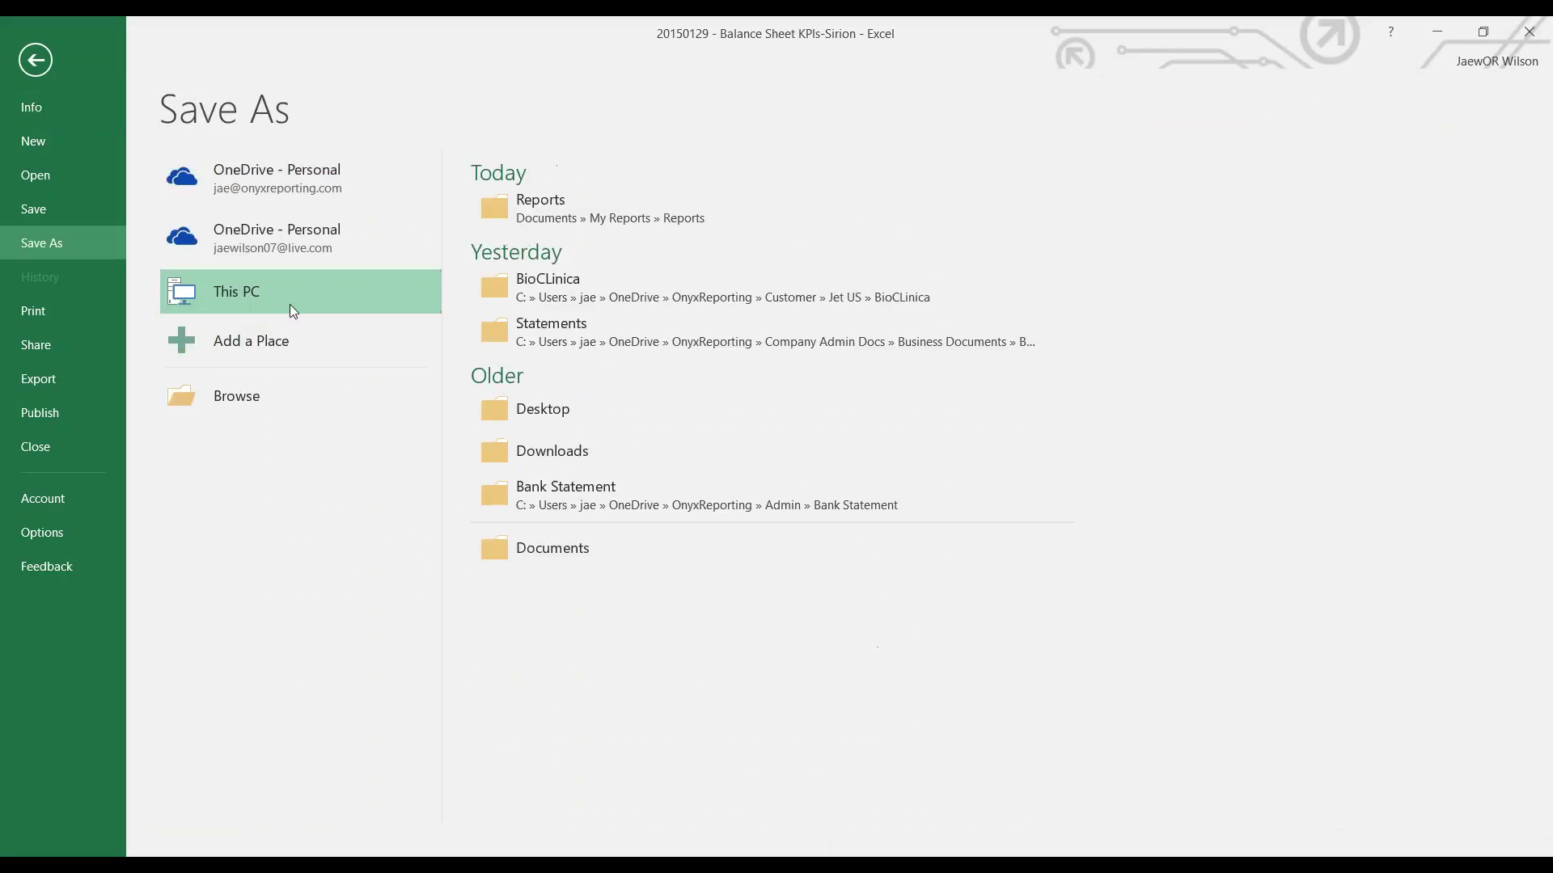
{"action": "left_click", "coordinate": [565, 210]}
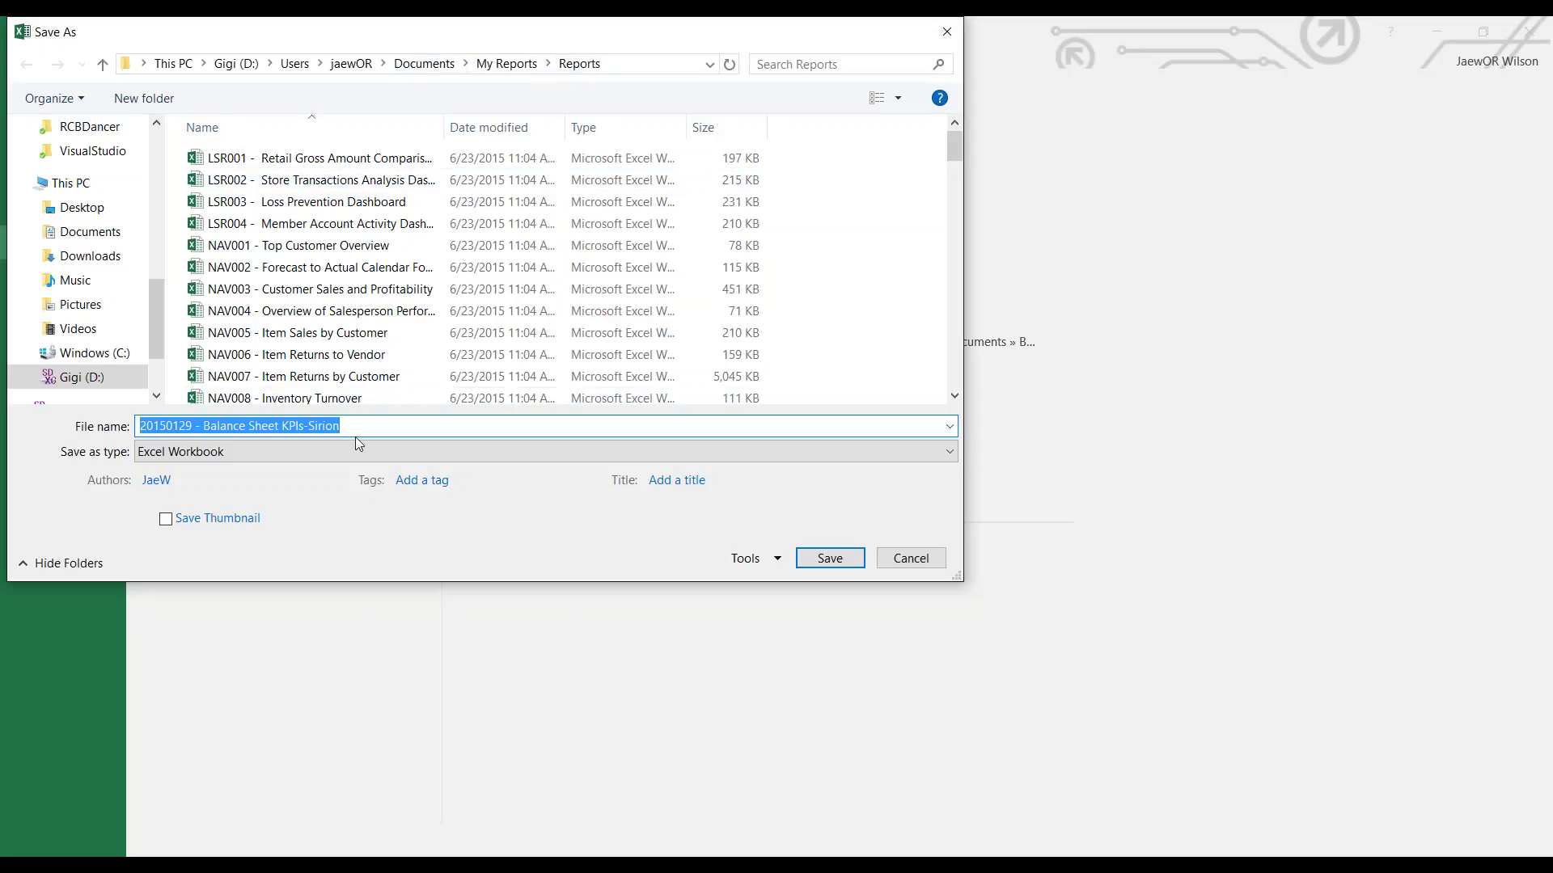
{"action": "type", "text": "1Jae - Balance Sheet"}
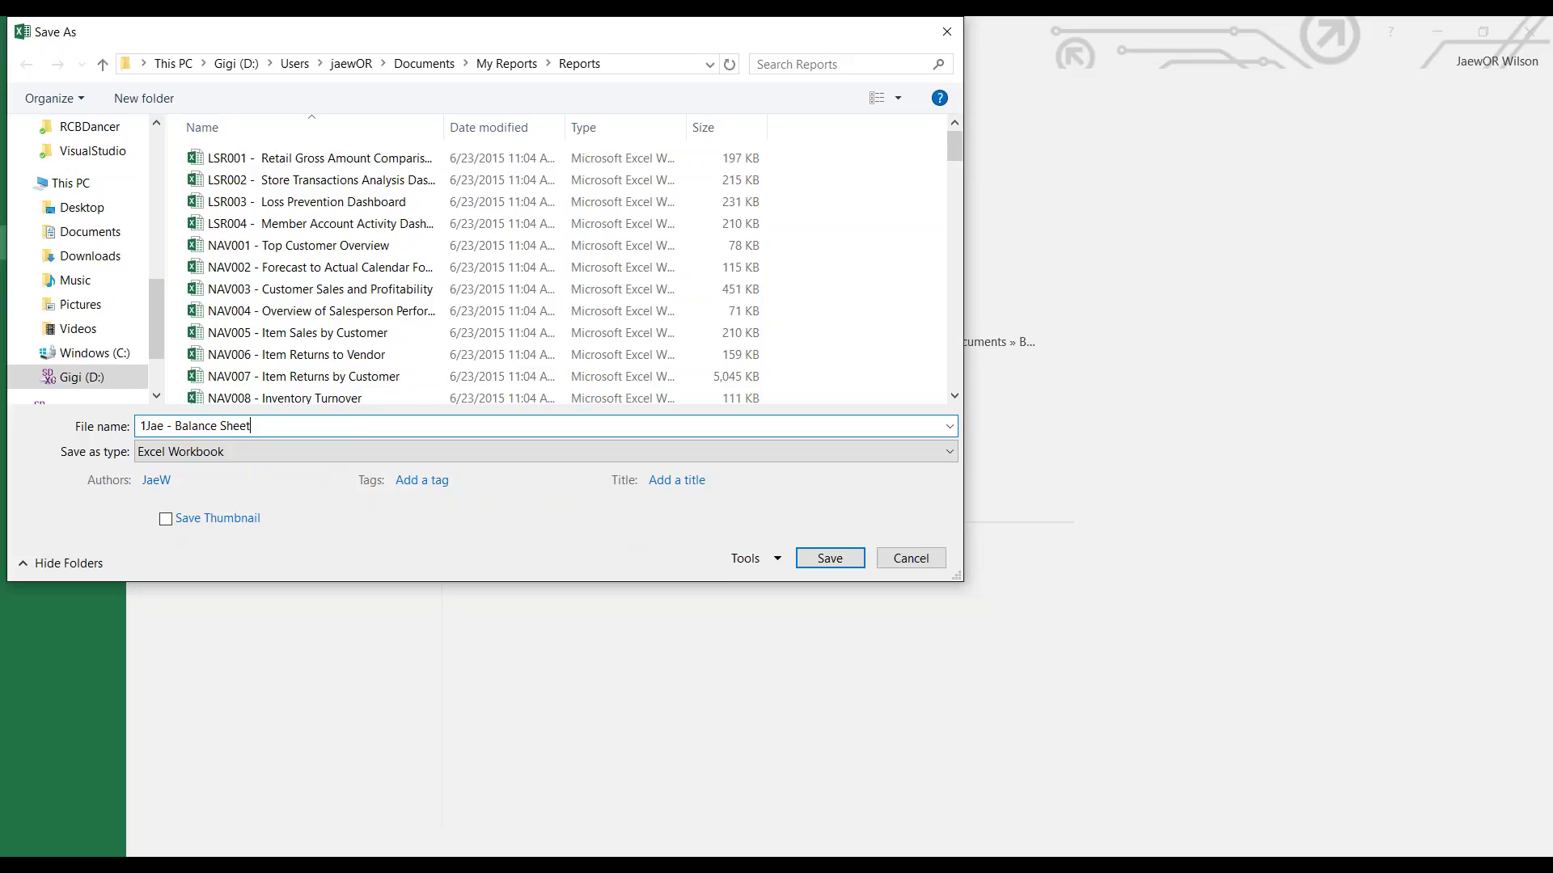
{"action": "left_click", "coordinate": [807, 557]}
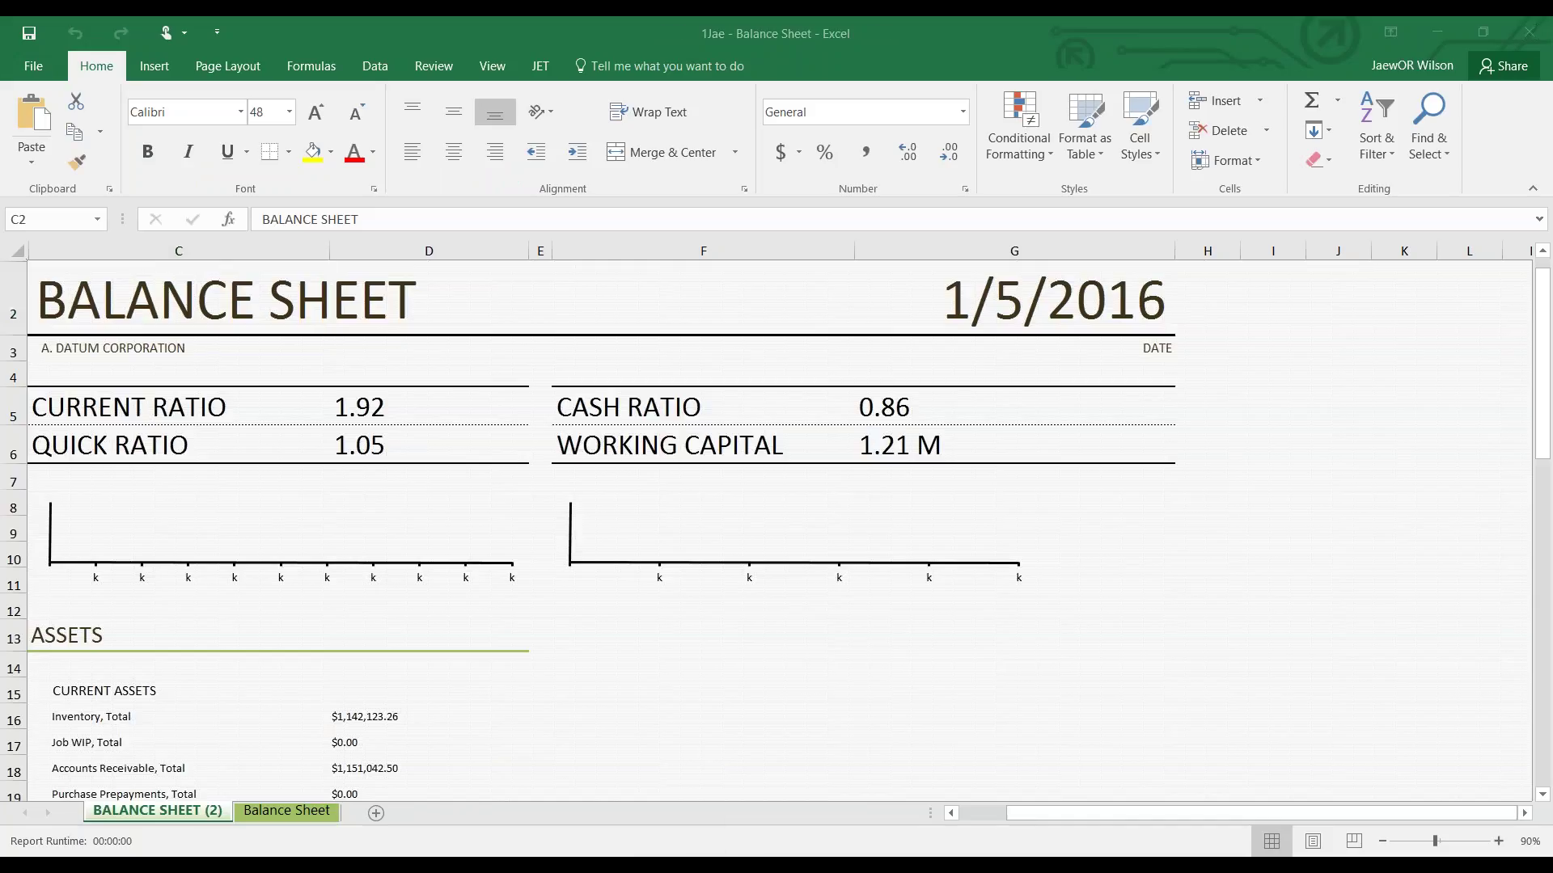
- Launch Report Player from Windows search and slide through its report carousel
{"action": "key", "text": "super"}
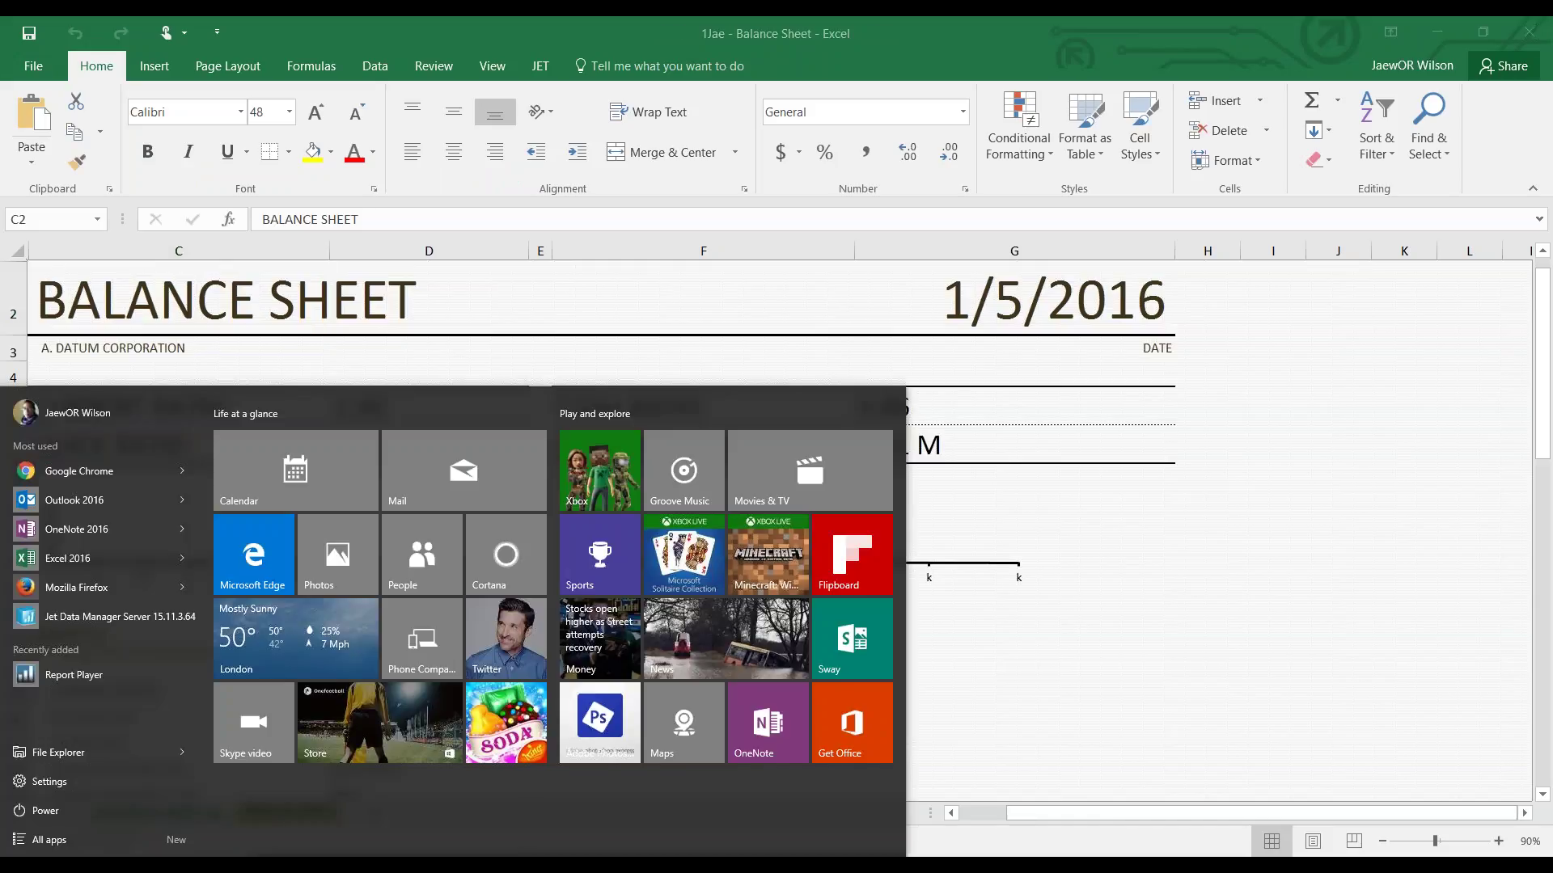
{"action": "key", "text": "super+s"}
{"action": "type", "text": "report pl"}
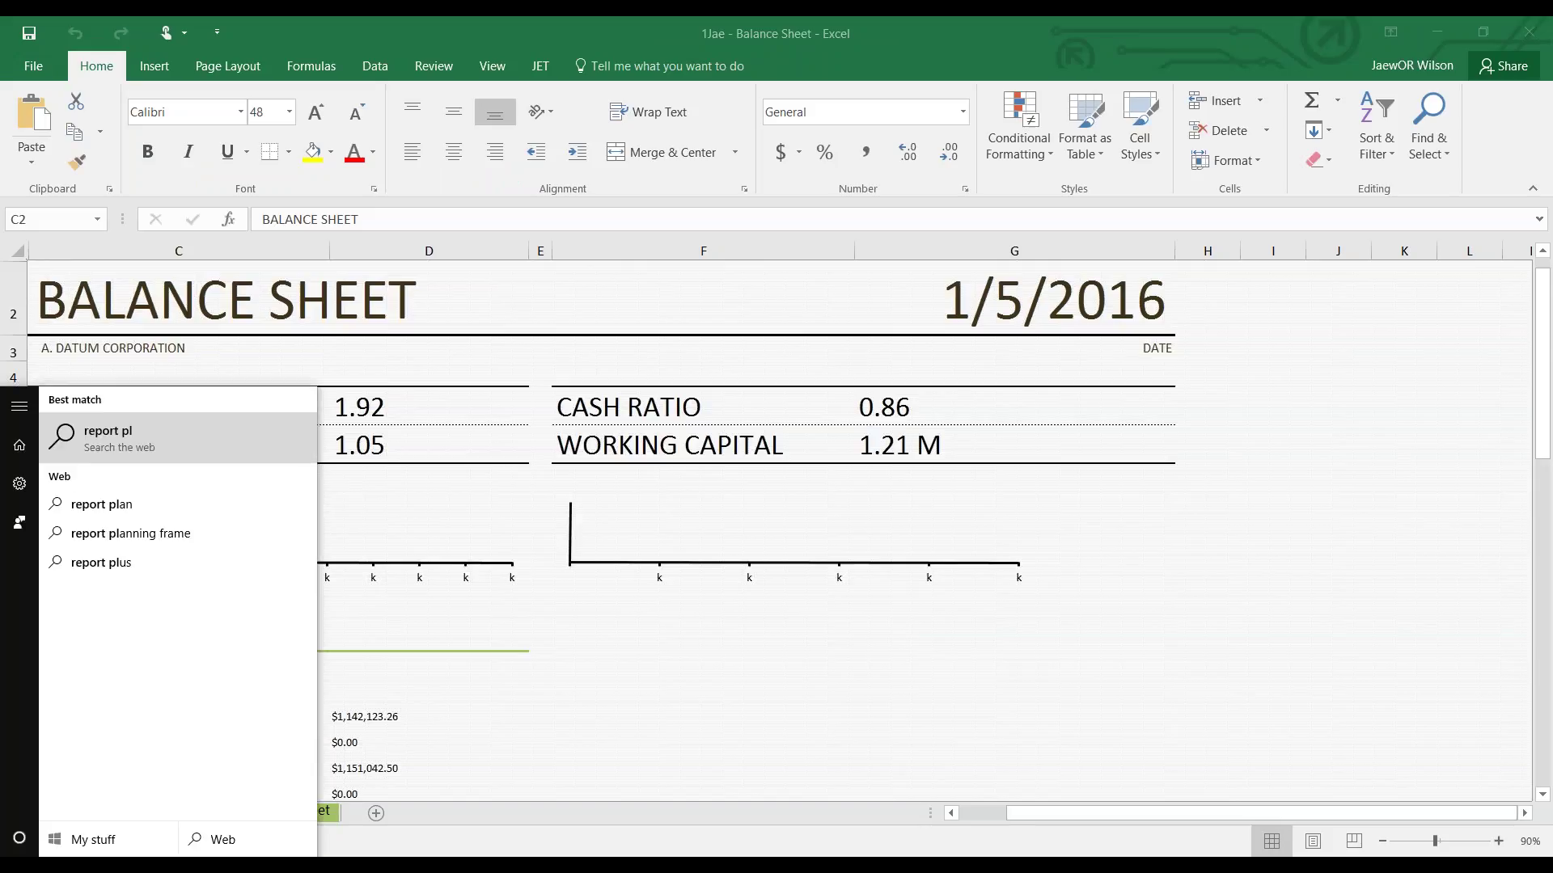
{"action": "key", "text": "Return"}
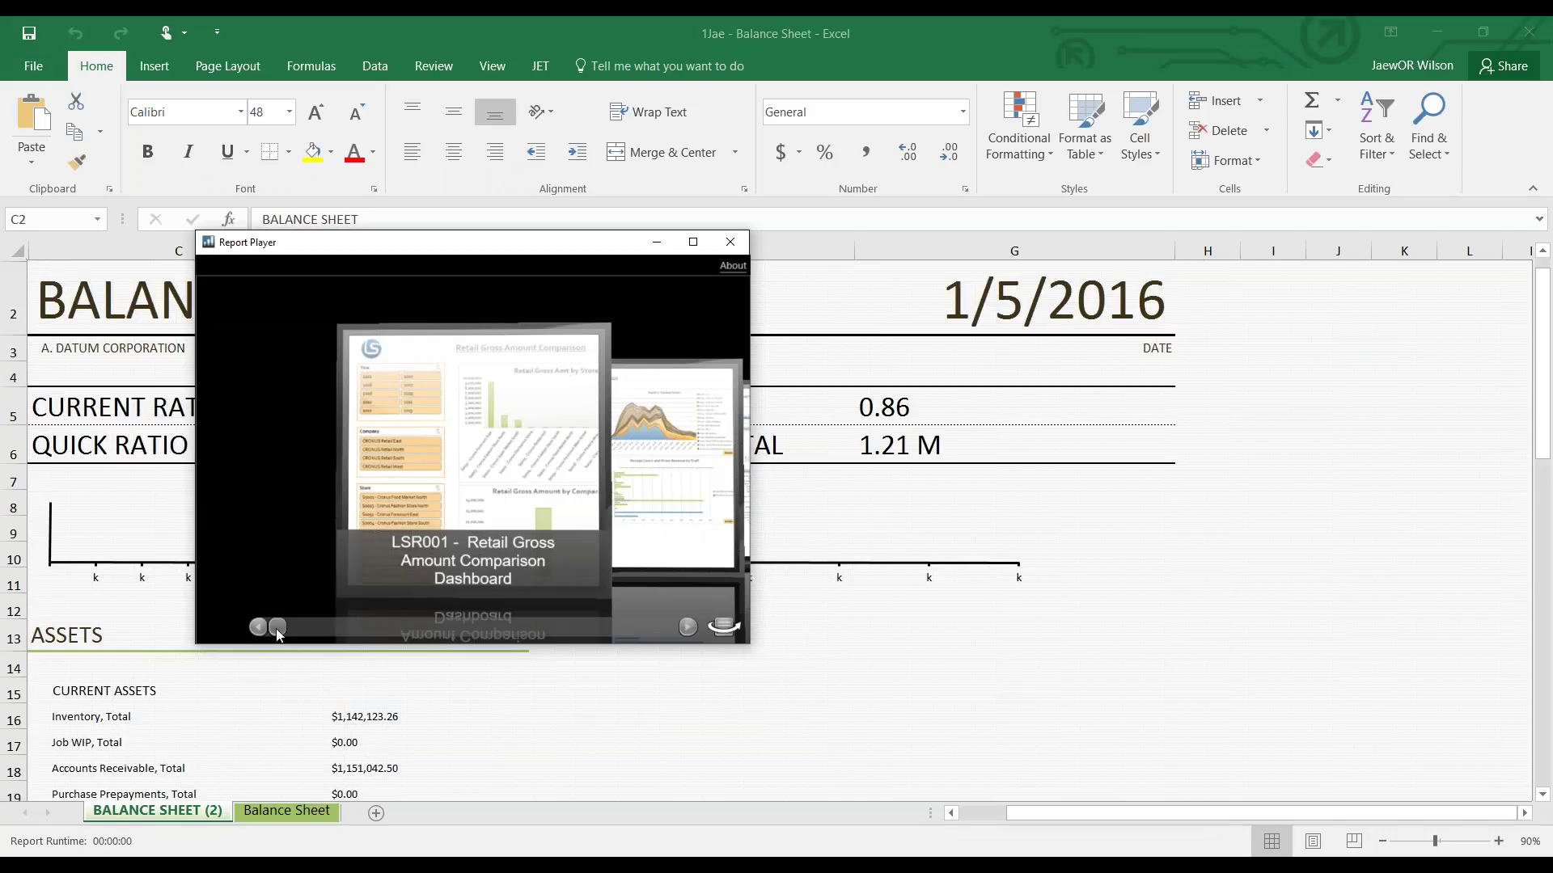
{"action": "left_click_drag", "start_coordinate": [277, 629], "coordinate": [670, 628]}
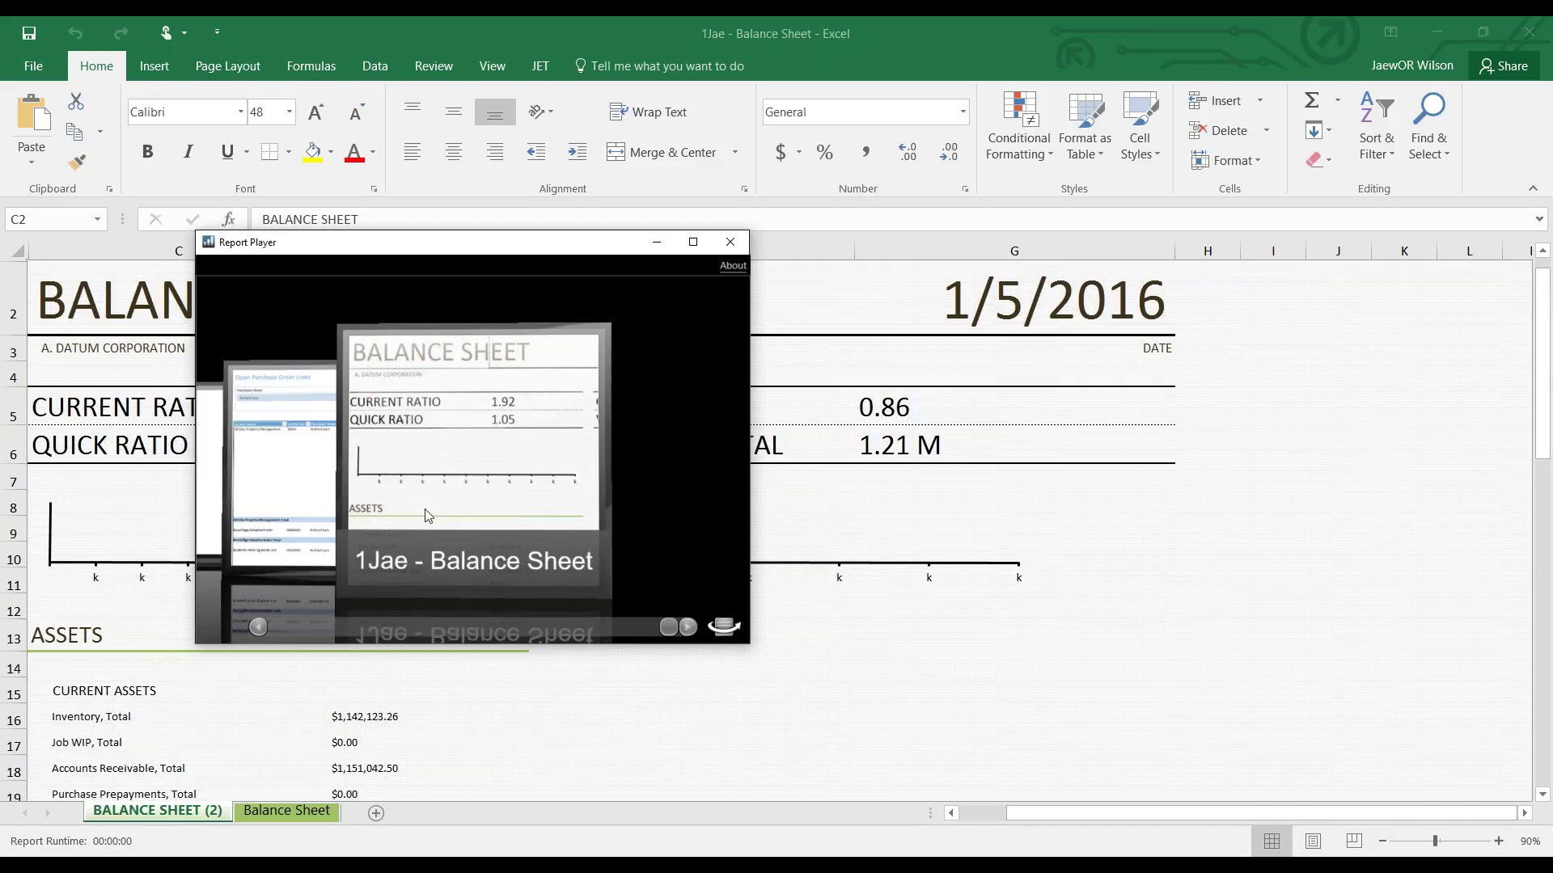
{"action": "left_click", "coordinate": [422, 627]}
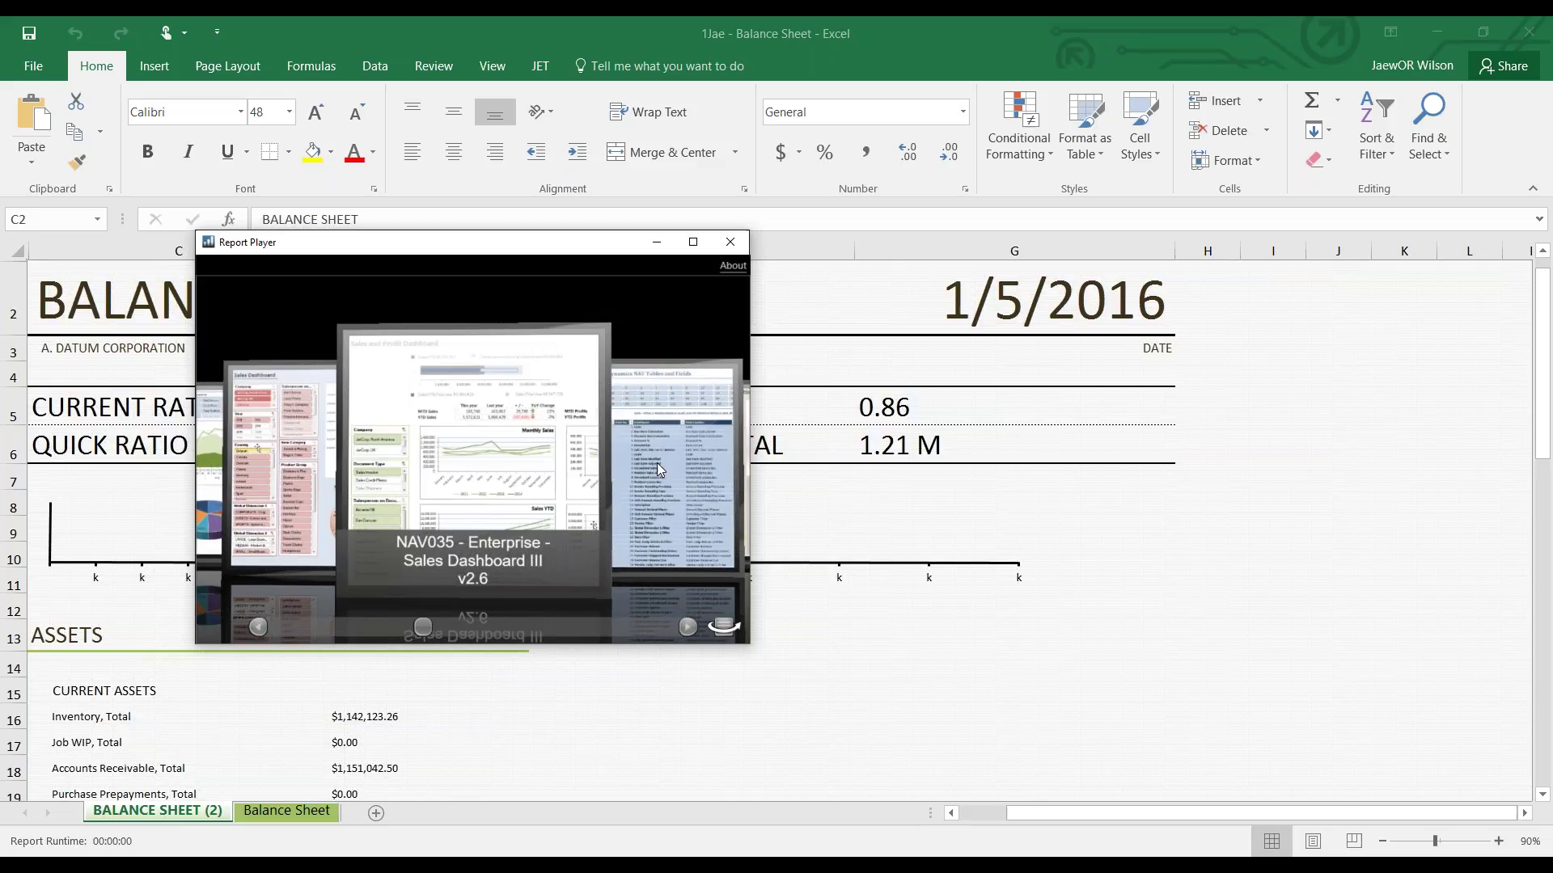
- Close Report Player and open the My Reports config file for editing in WordPad
{"action": "left_click", "coordinate": [718, 246]}
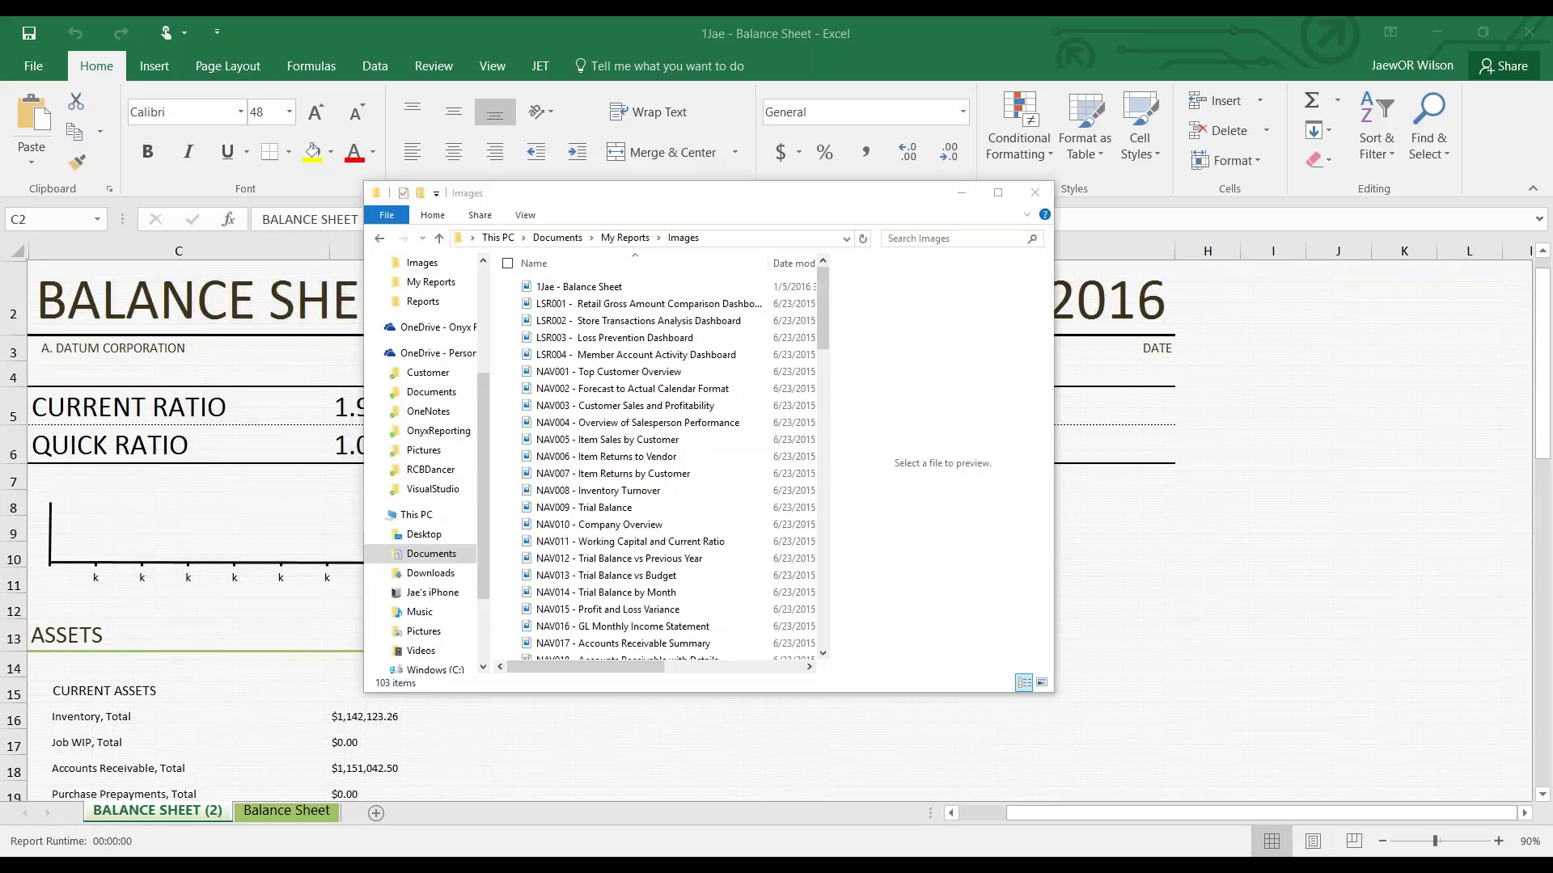
{"action": "left_click", "coordinate": [625, 237]}
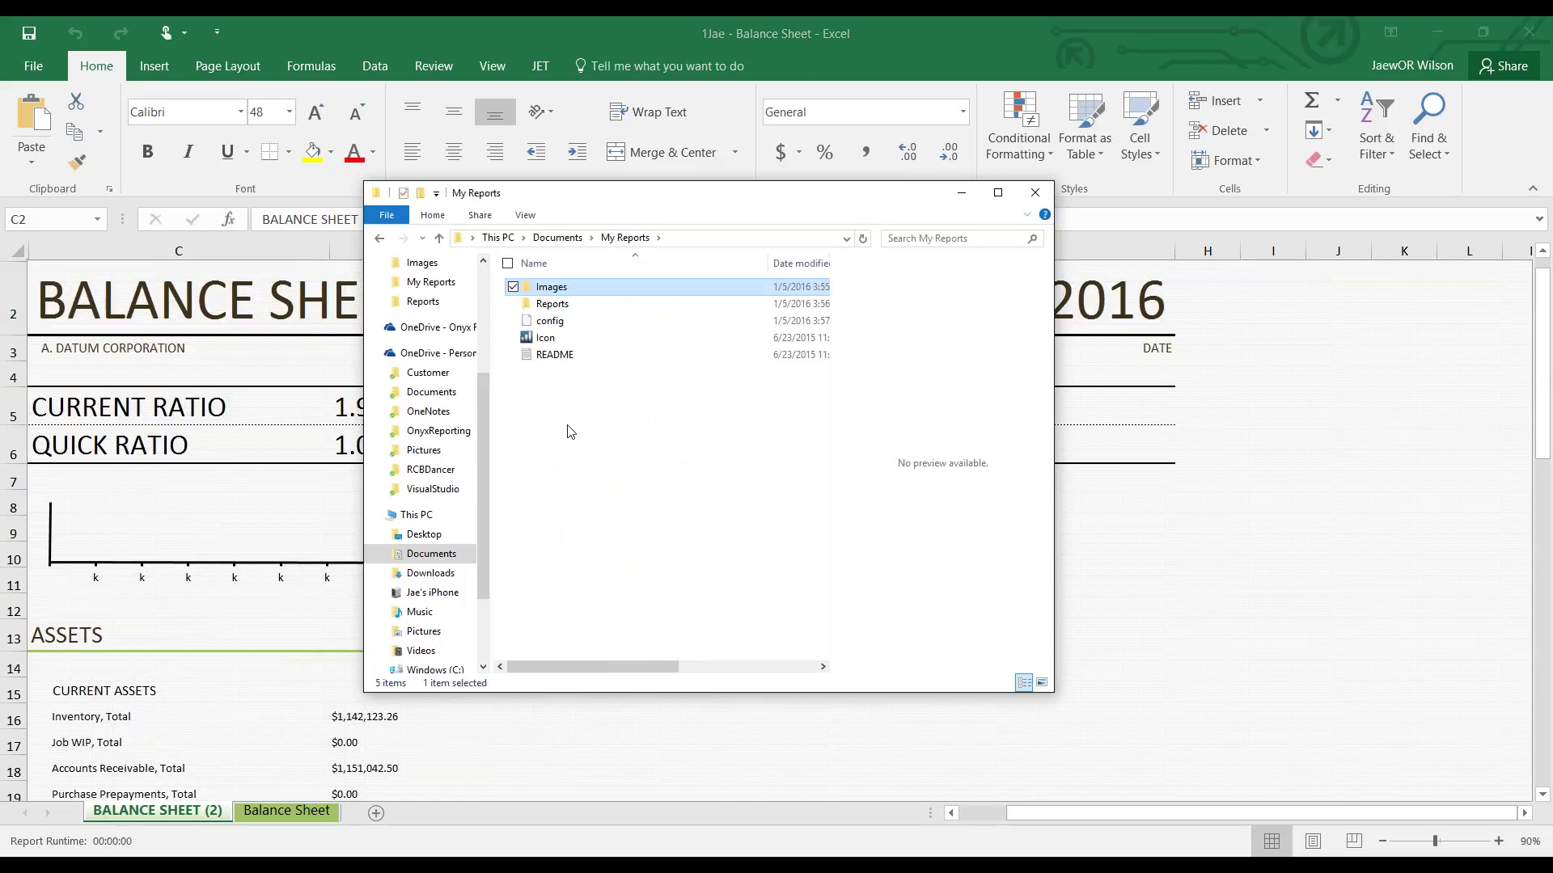
{"action": "left_click", "coordinate": [549, 322]}
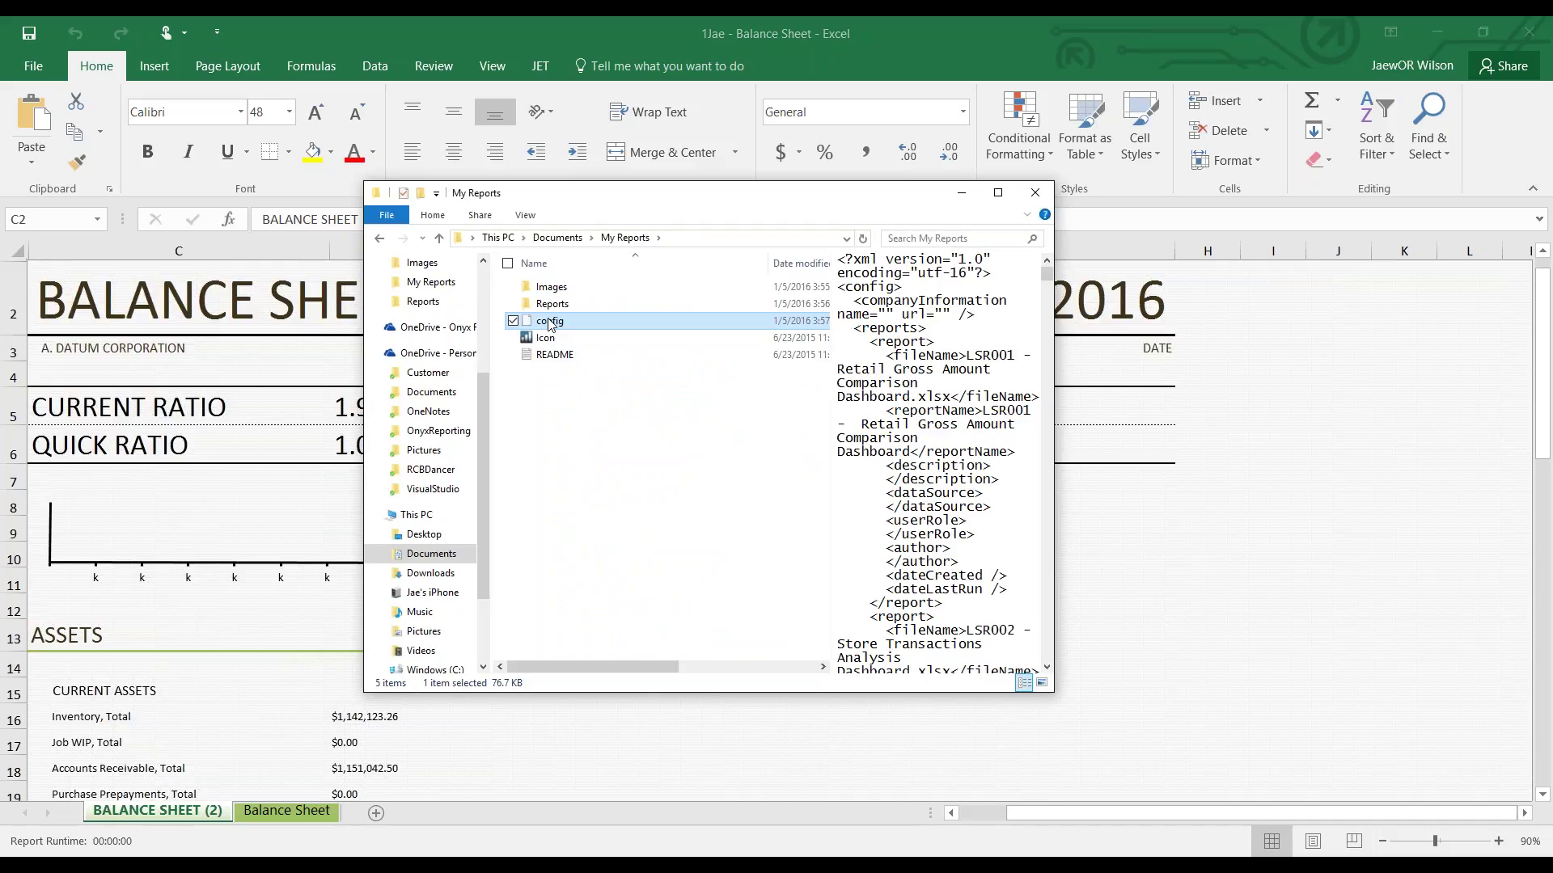
{"action": "right_click", "coordinate": [549, 322]}
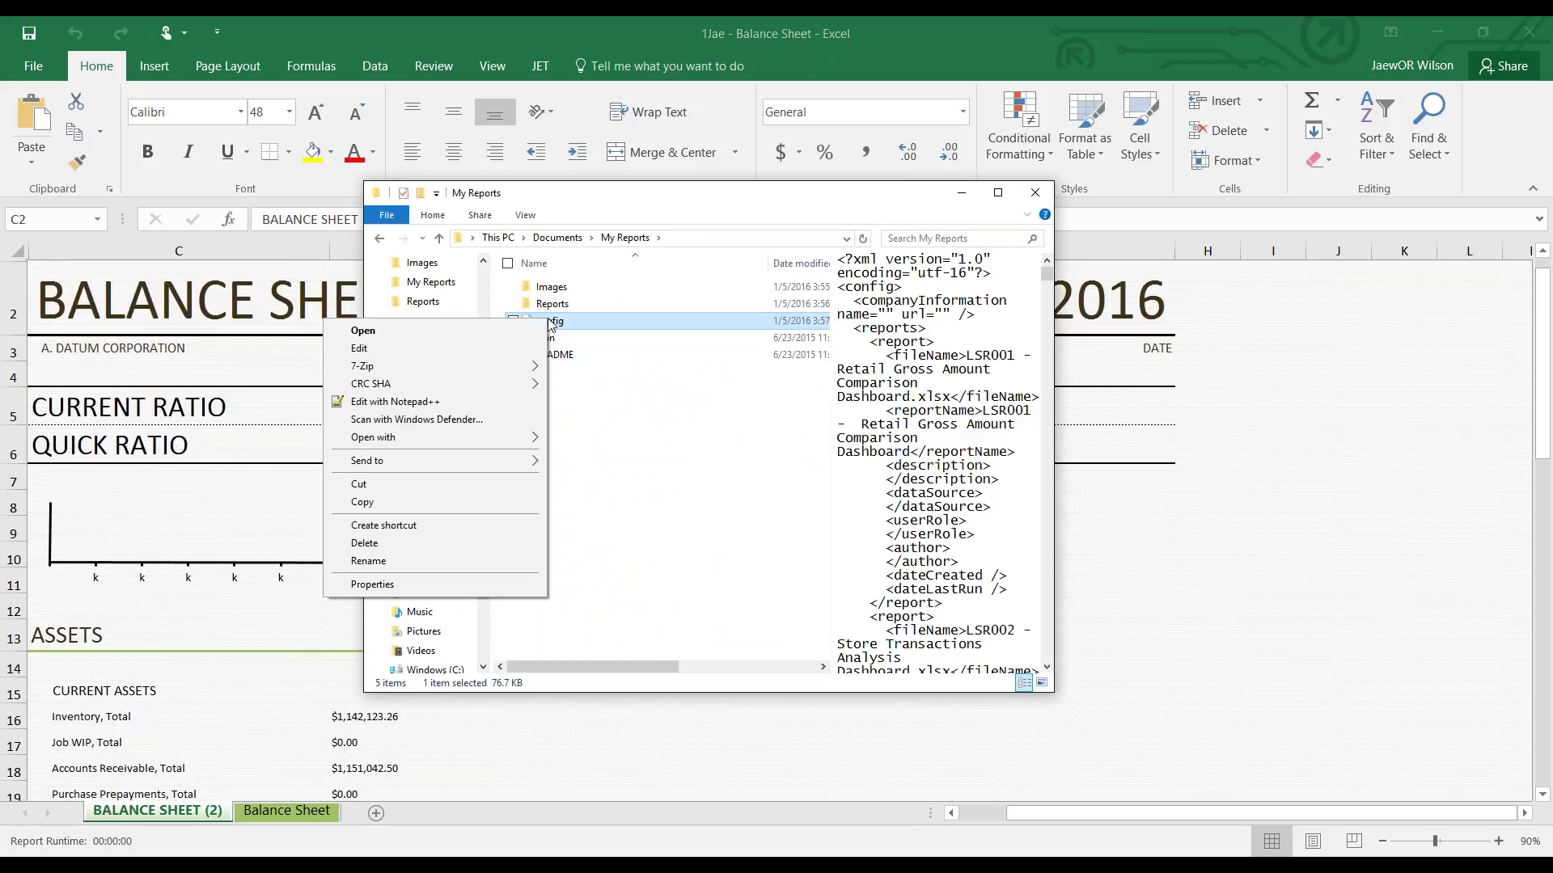
{"action": "left_click", "coordinate": [474, 347]}
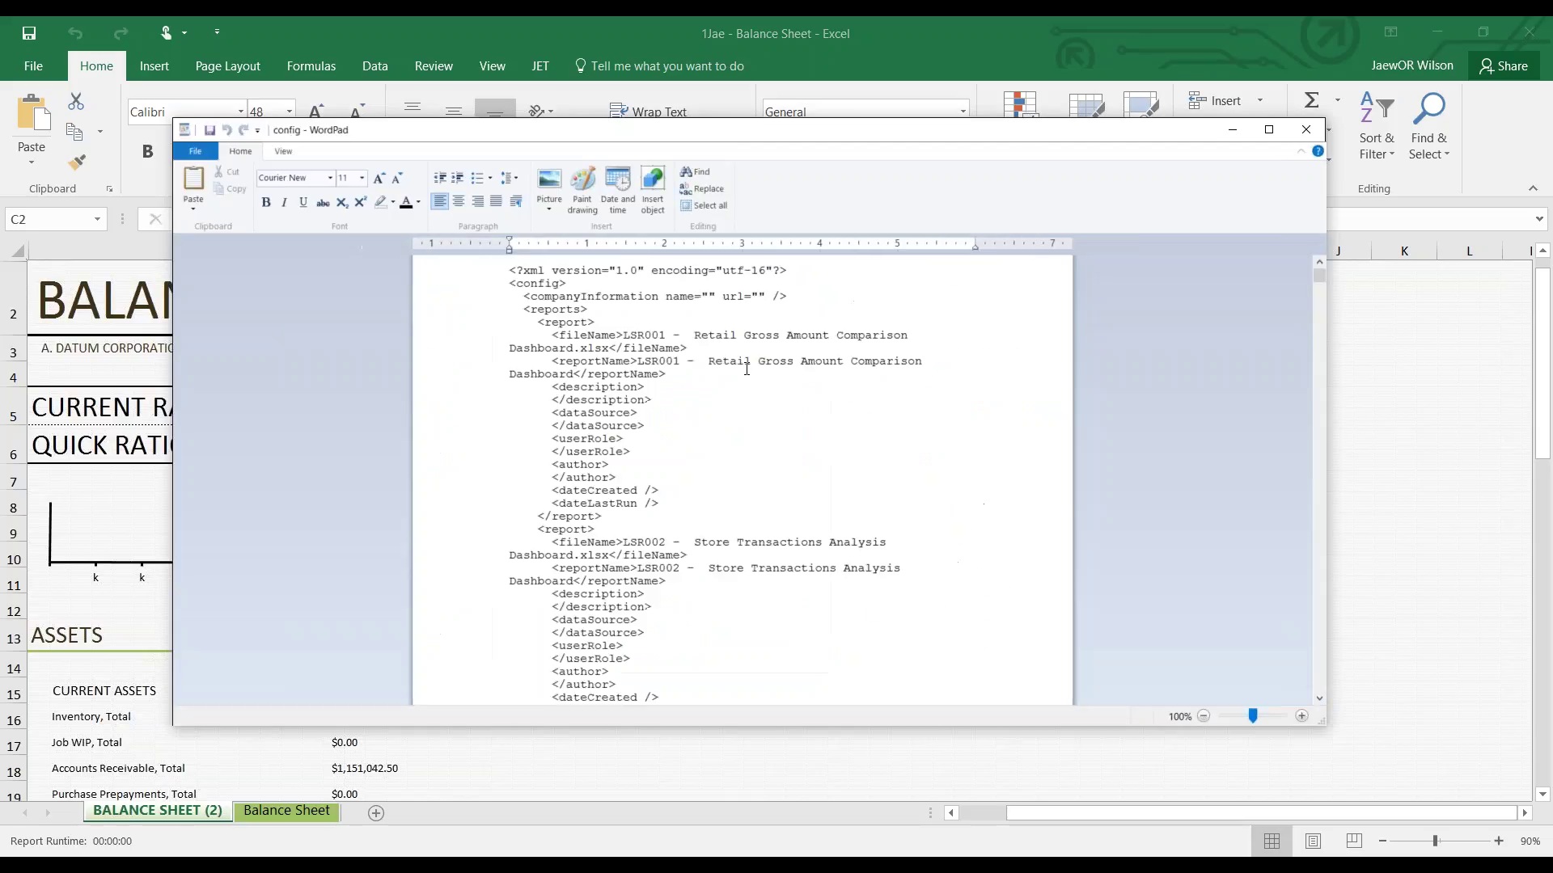
- Maximize WordPad and remove the 1Jae - Balance Sheet report block from the list's end
{"action": "scroll", "coordinate": [746, 368], "scroll_direction": "down", "scroll_amount": 17}
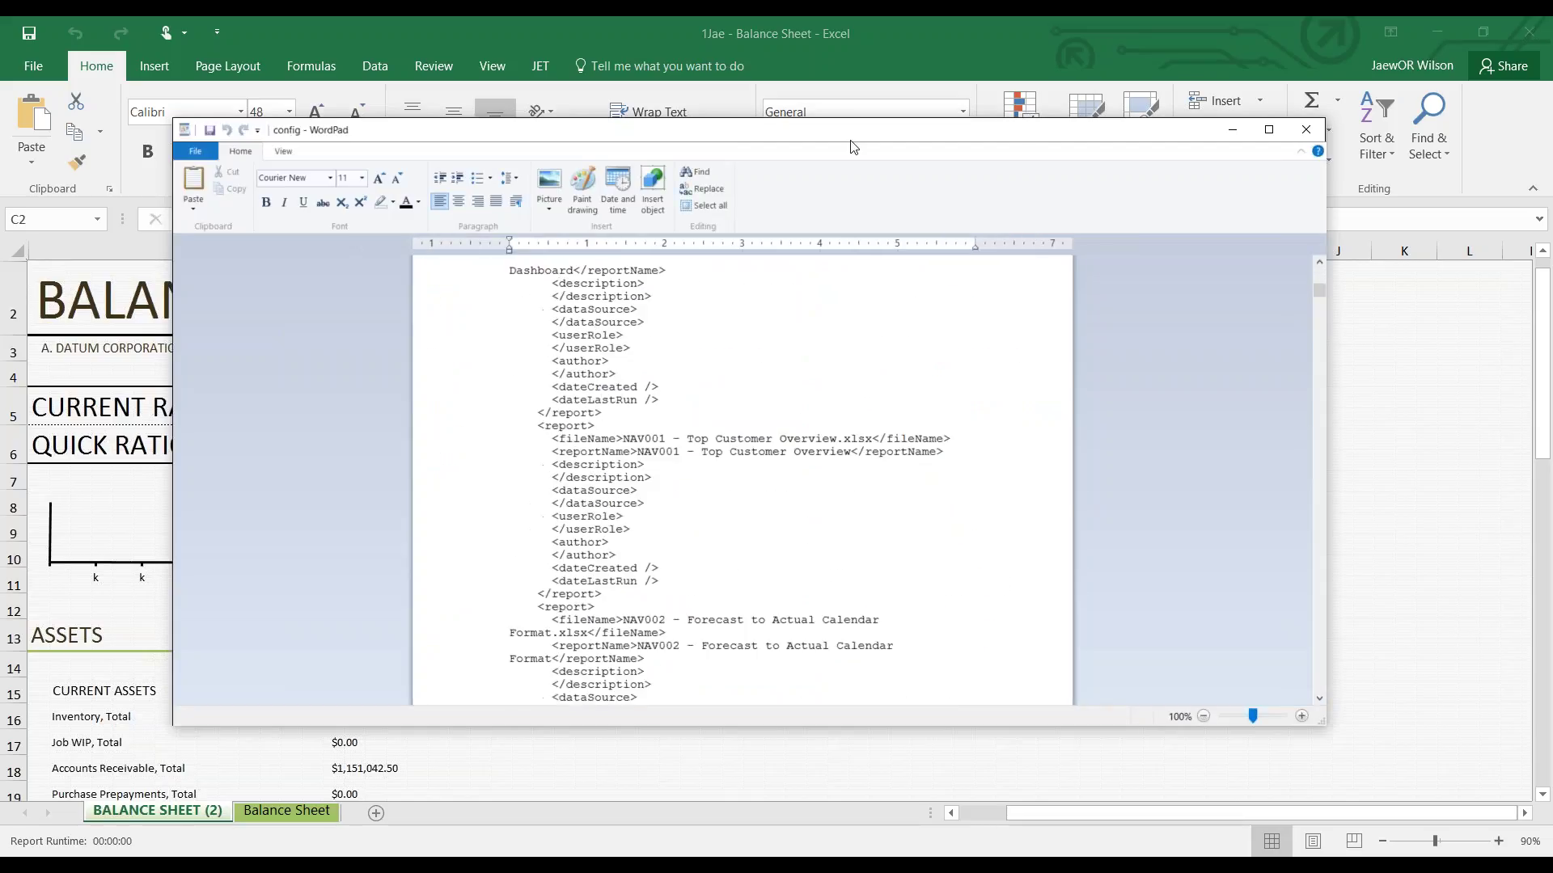
{"action": "left_click_drag", "start_coordinate": [853, 144], "coordinate": [866, 21]}
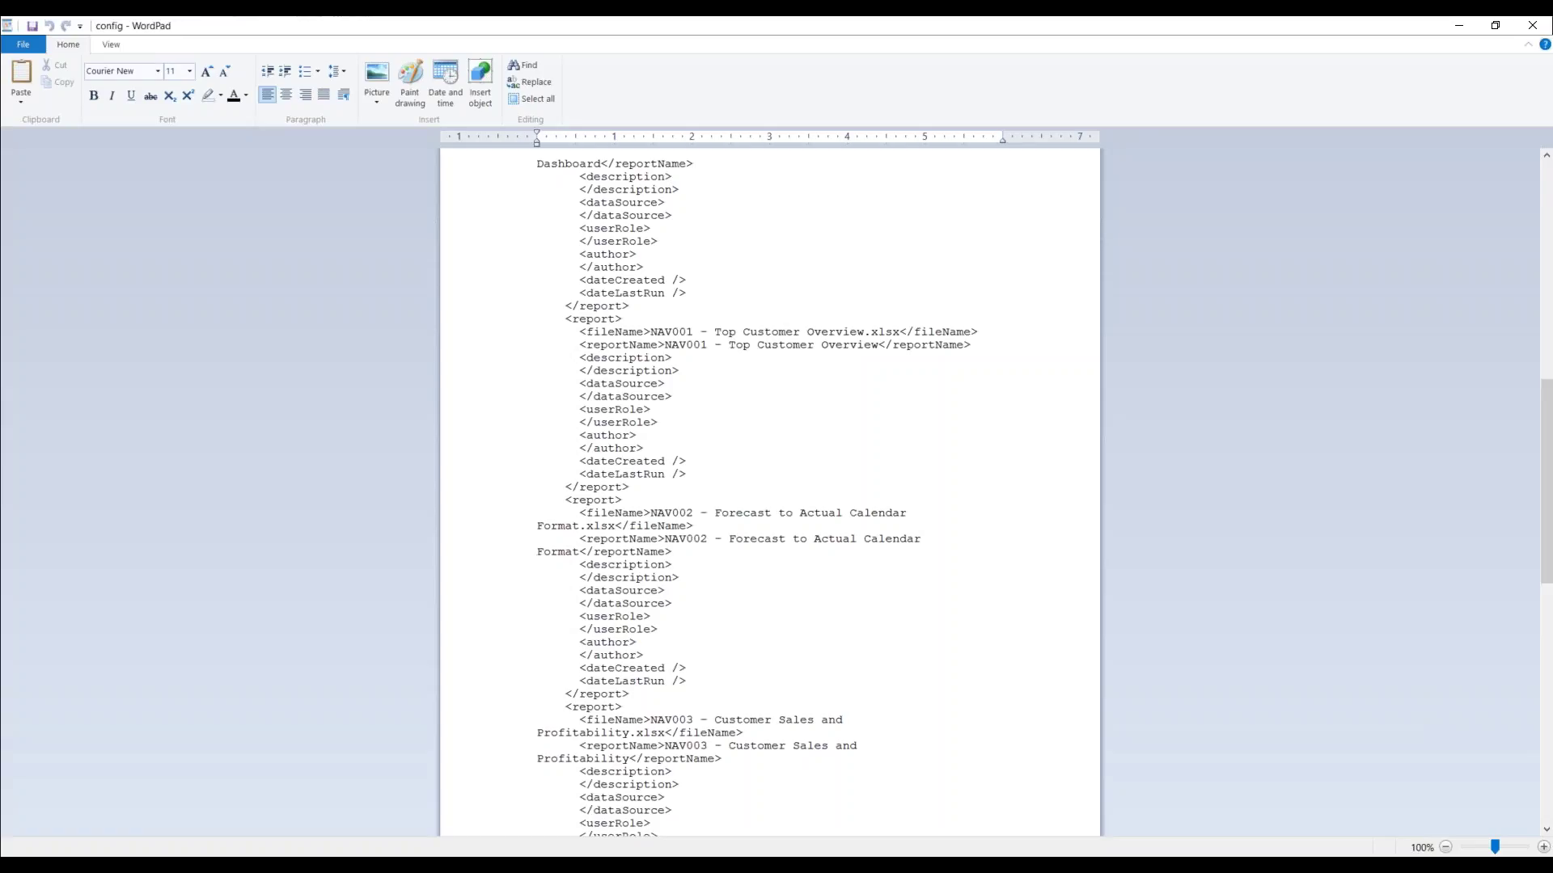
{"action": "scroll", "coordinate": [606, 491], "scroll_direction": "down", "scroll_amount": 19}
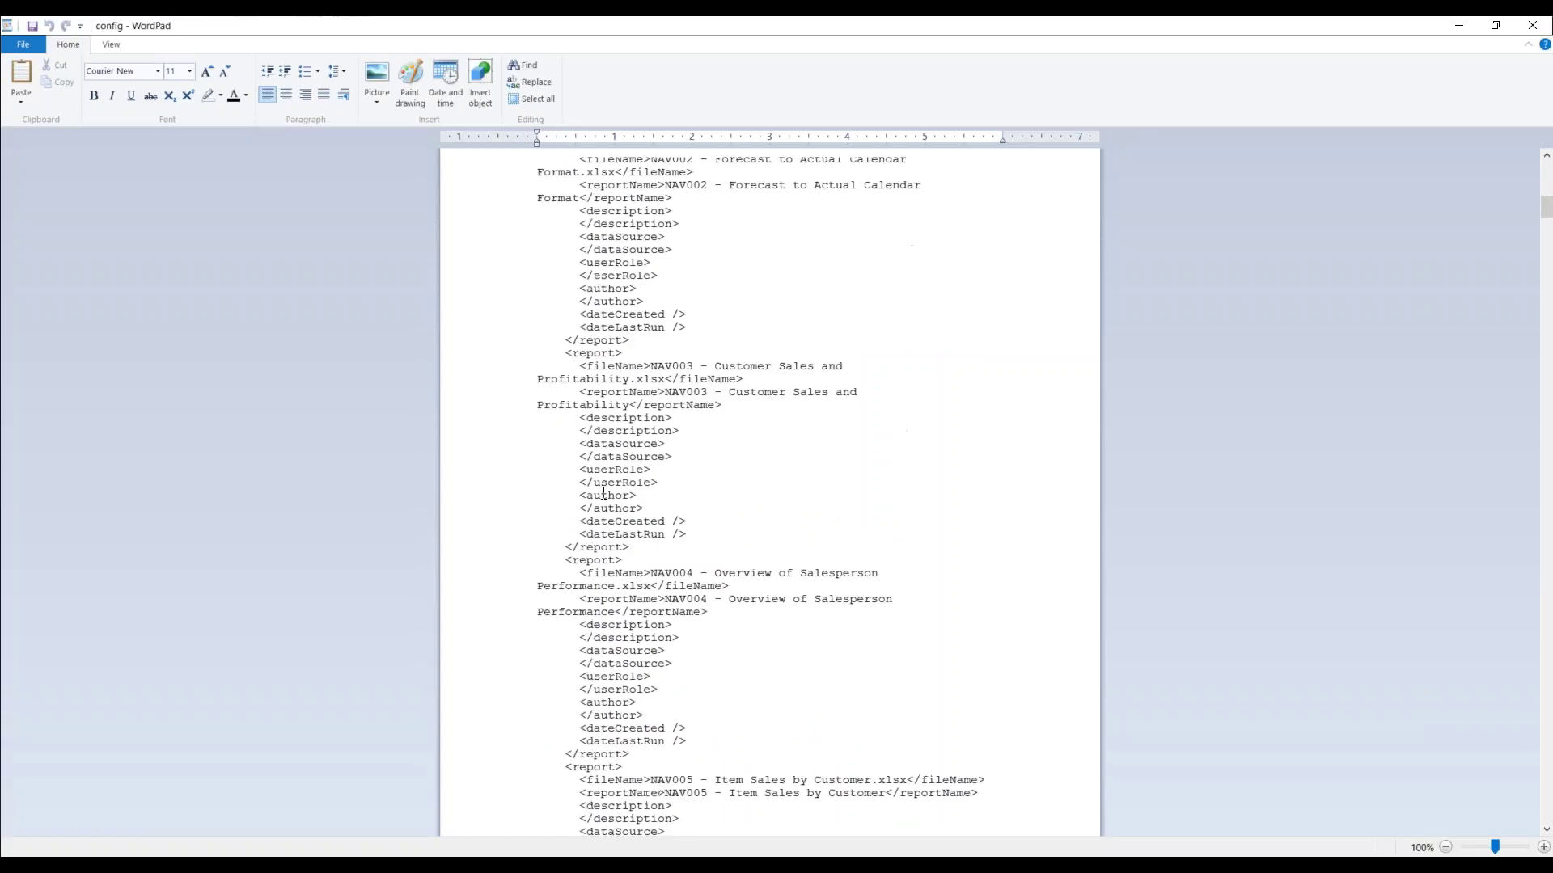
{"action": "left_click_drag", "start_coordinate": [1546, 220], "coordinate": [1546, 812]}
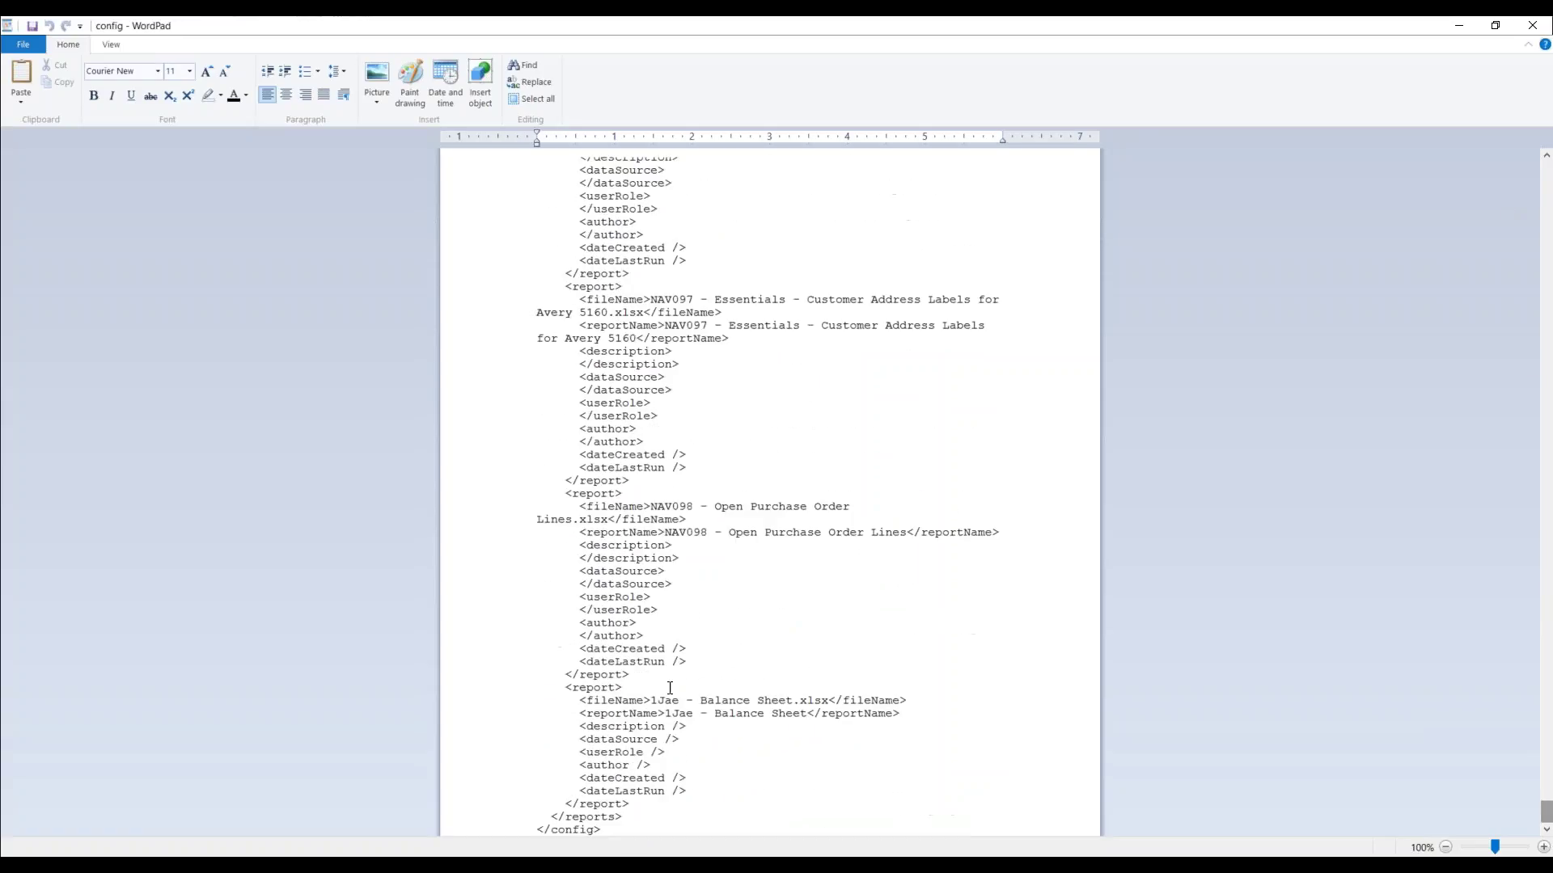
{"action": "left_click_drag", "start_coordinate": [560, 692], "coordinate": [634, 809]}
{"action": "left_click", "coordinate": [564, 691]}
{"action": "left_click_drag", "start_coordinate": [565, 691], "coordinate": [747, 801]}
{"action": "key", "text": "ctrl+c"}
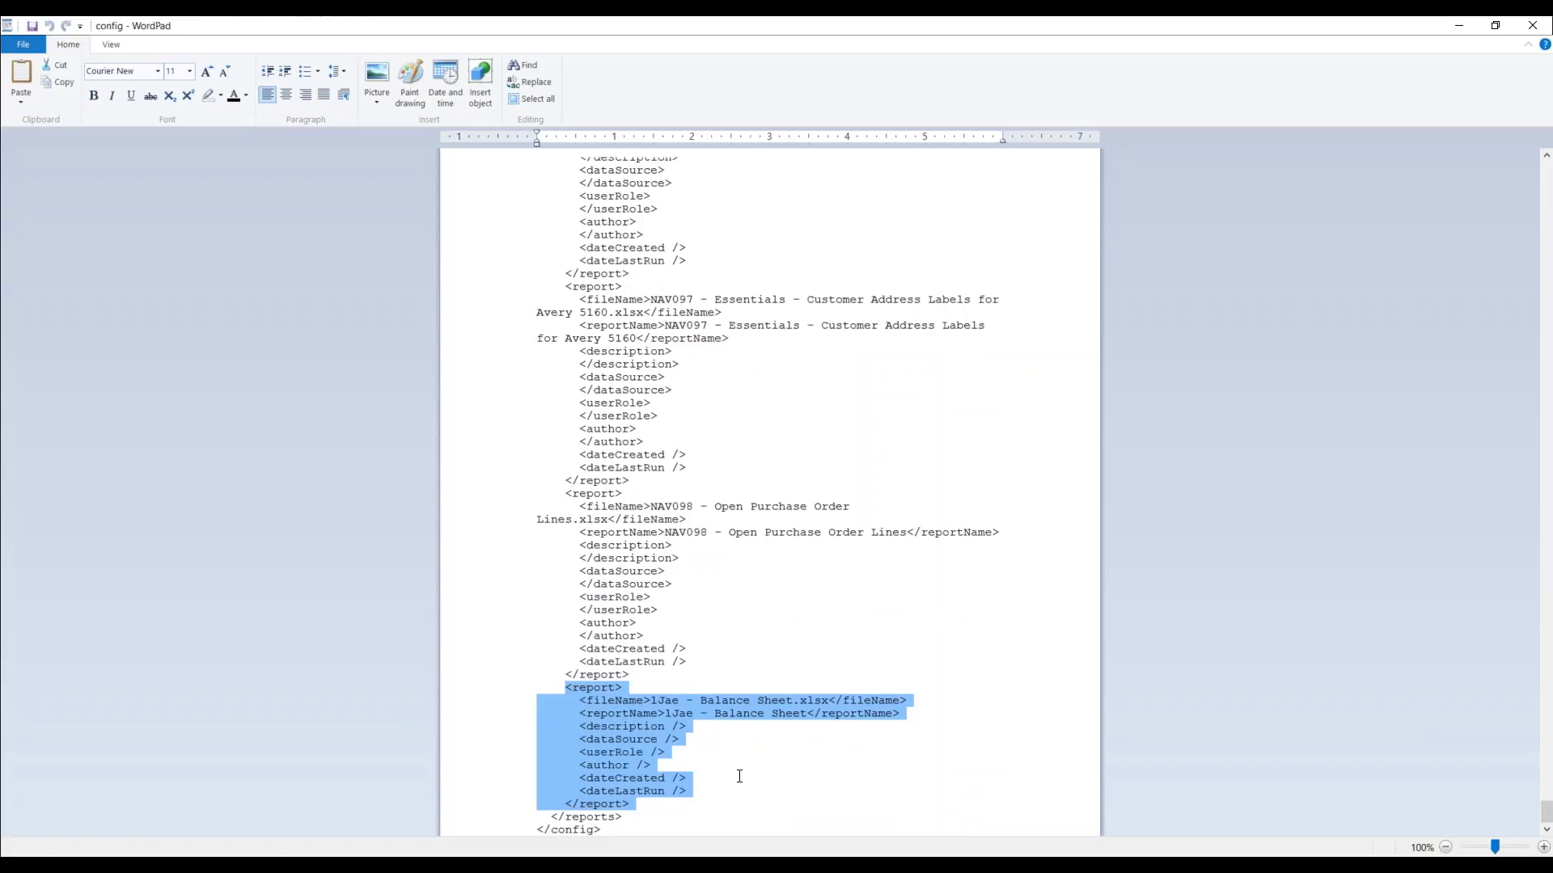
{"action": "key", "text": "Delete"}
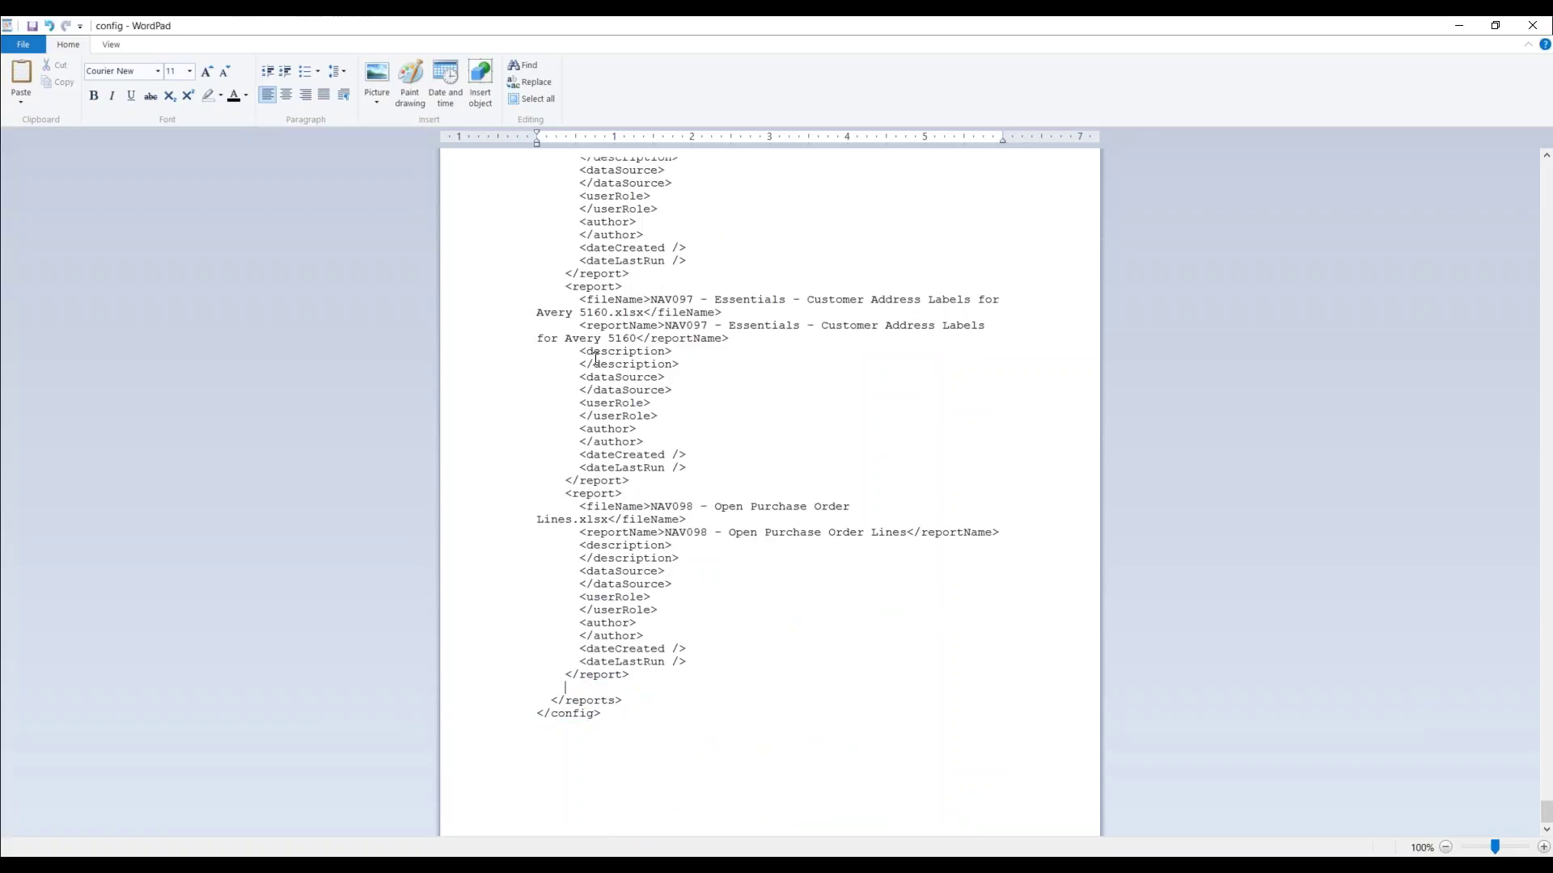
- Paste the 1Jae report block on a new line right after the <reports> tag
{"action": "scroll", "coordinate": [596, 358], "scroll_direction": "up", "scroll_amount": 20}
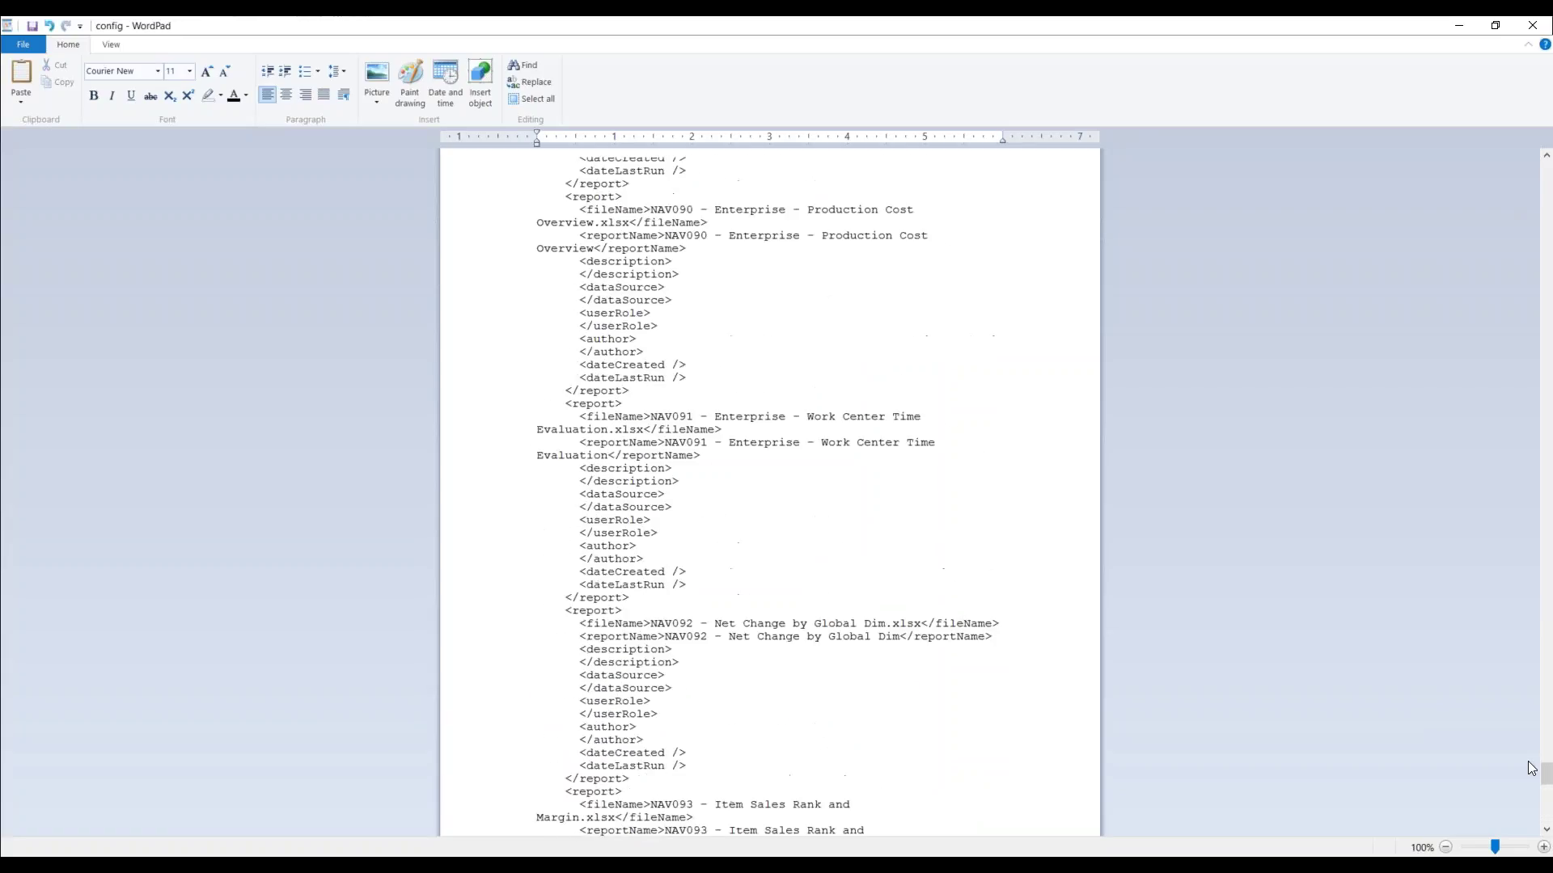
{"action": "left_click_drag", "start_coordinate": [1545, 773], "coordinate": [1545, 172]}
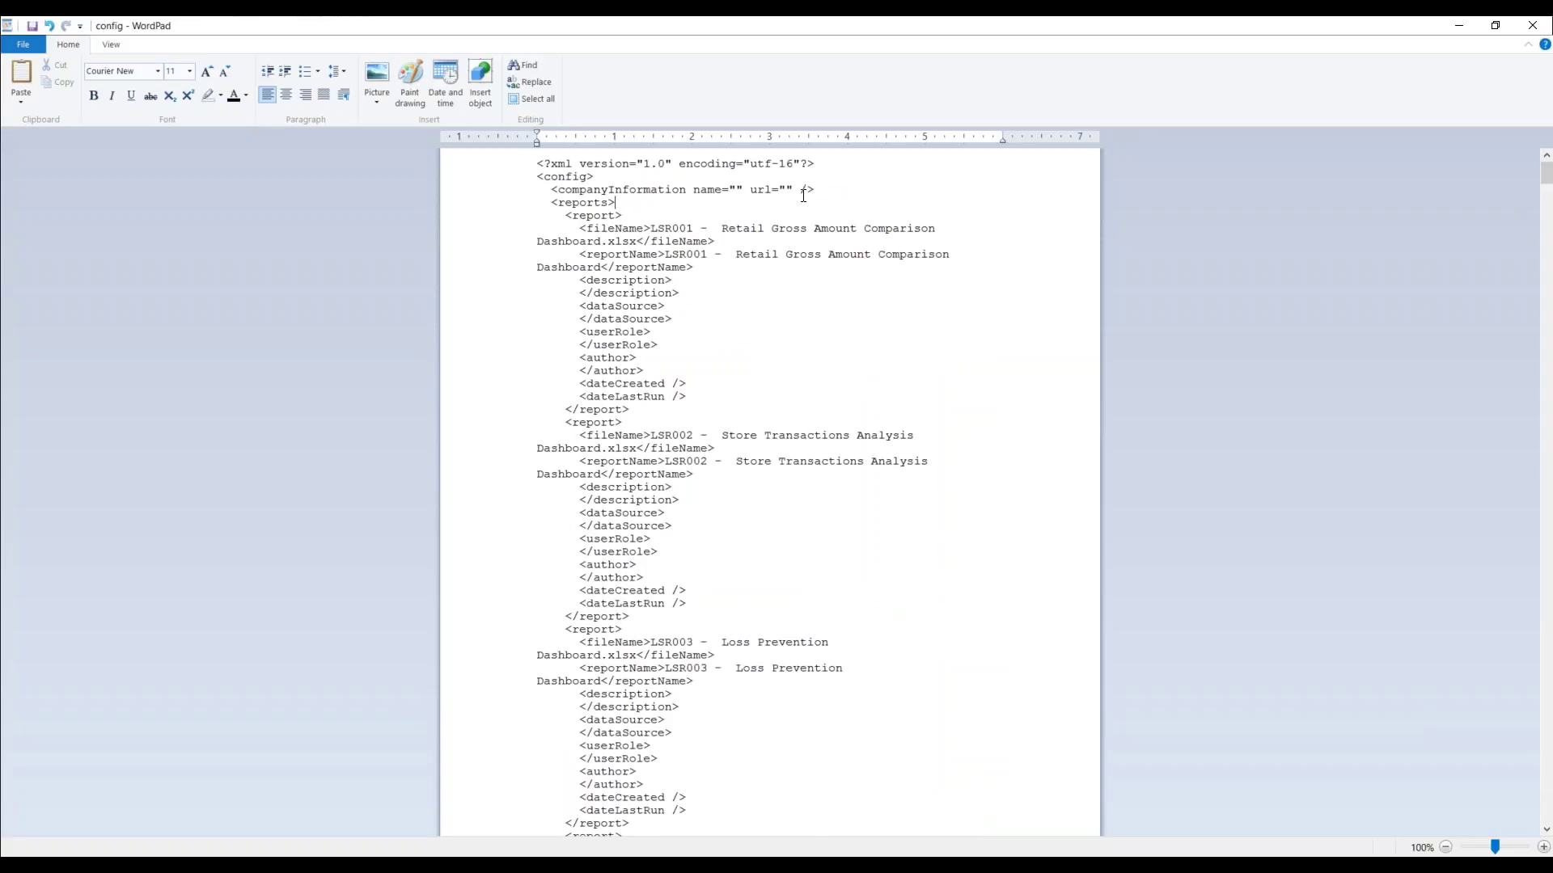
{"action": "key", "text": "Return"}
{"action": "key", "text": "ctrl+v"}
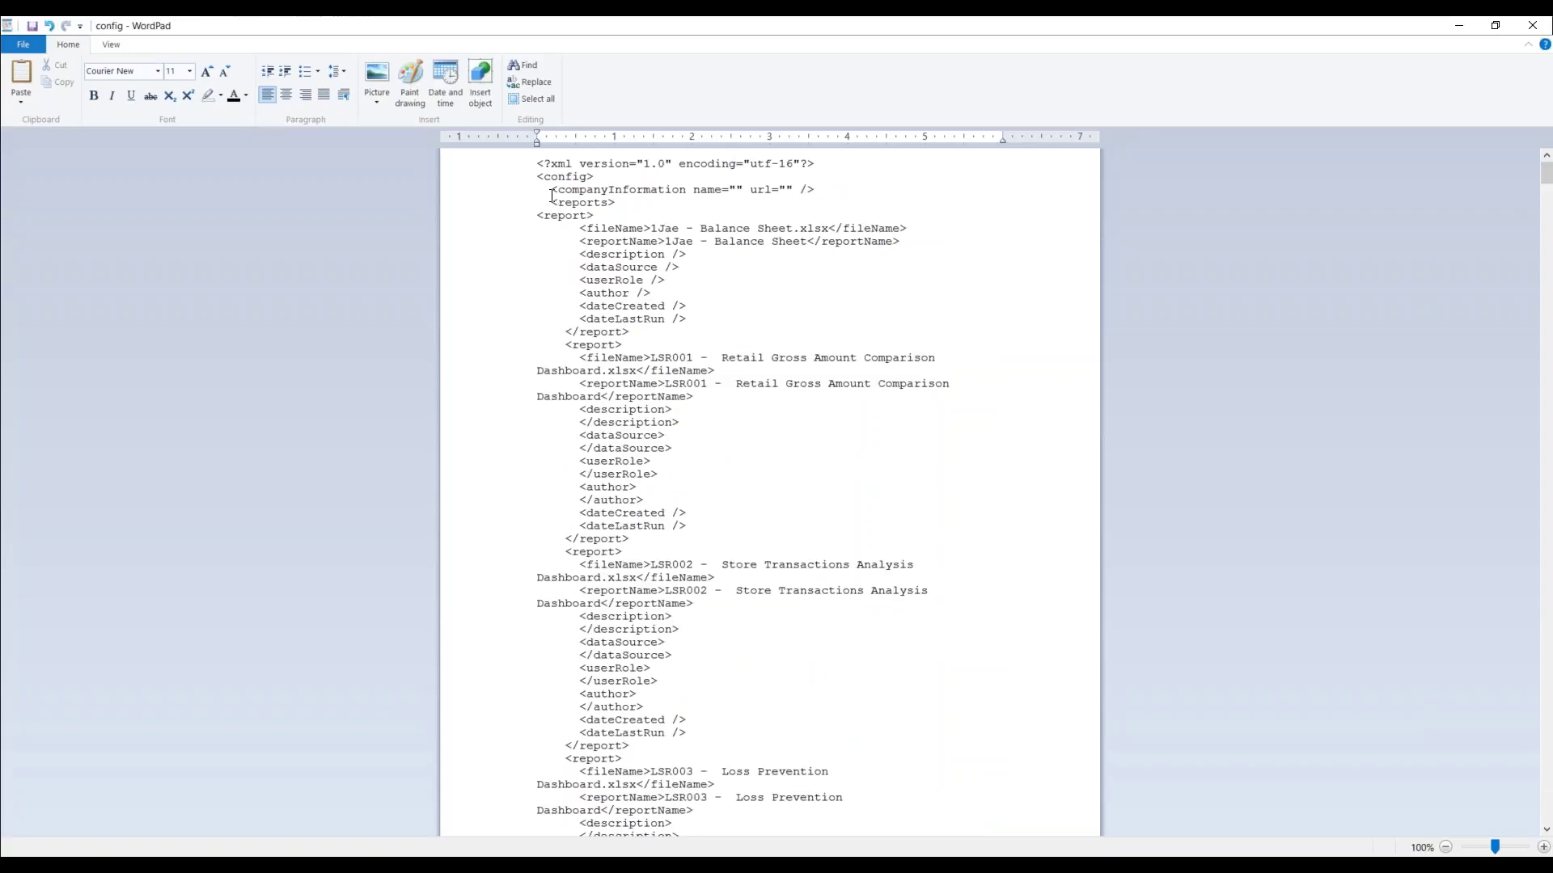
{"action": "left_click_drag", "start_coordinate": [551, 189], "coordinate": [646, 186]}
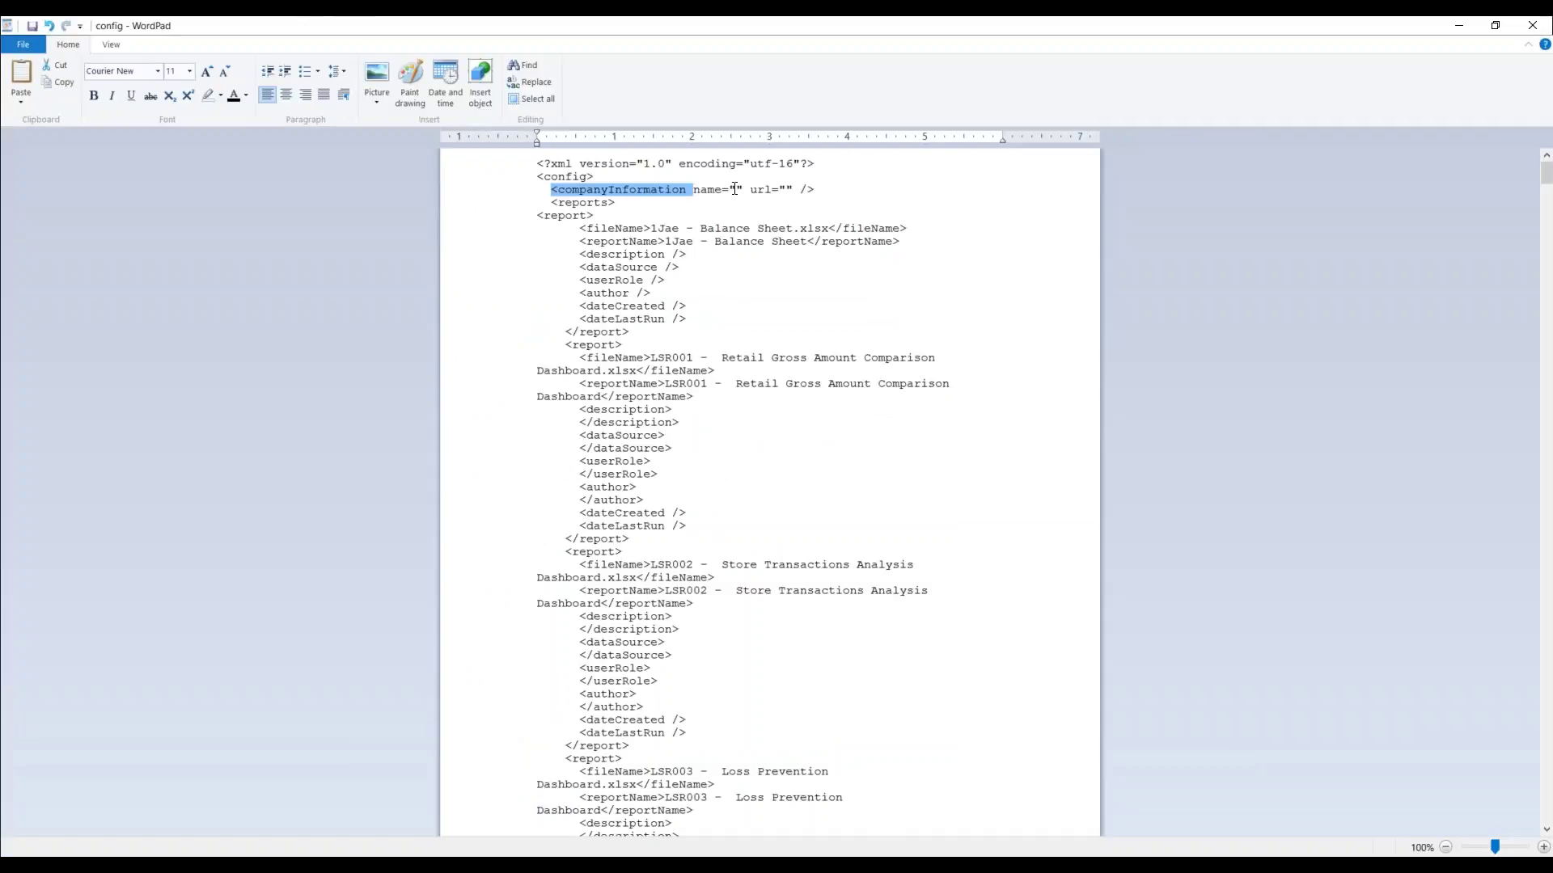
{"action": "left_click", "coordinate": [735, 188]}
{"action": "type", "text": "Ony"}
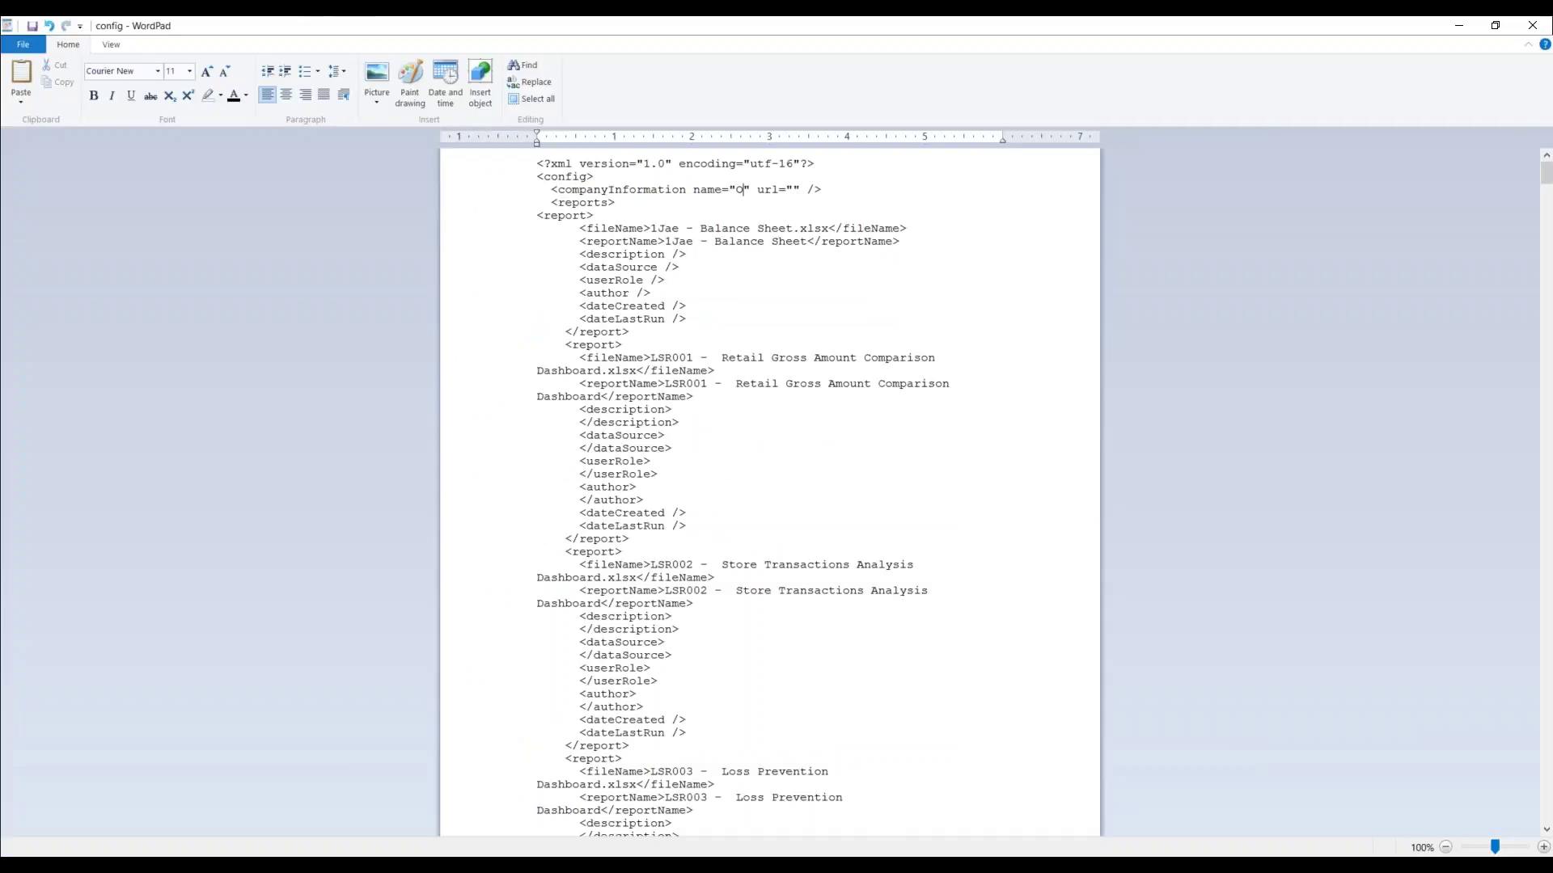
{"action": "type", "text": "x Repro"}
{"action": "key", "text": "BackSpace"}
{"action": "key", "text": "BackSpace"}
{"action": "type", "text": "orting"}
{"action": "left_click", "coordinate": [886, 187]}
{"action": "type", "text": "www.onyx"}
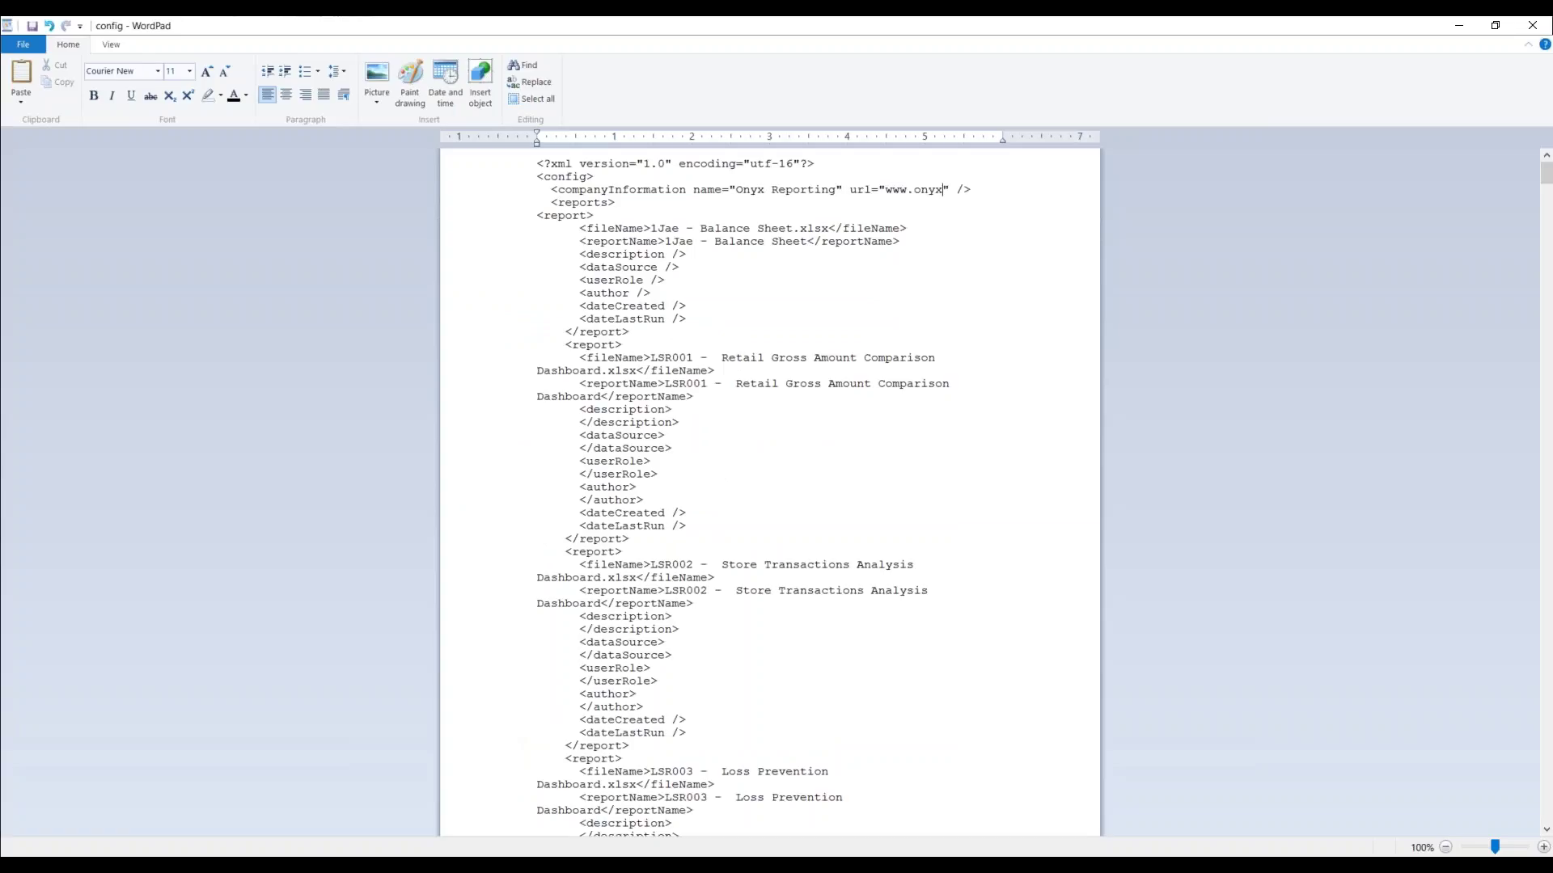
{"action": "type", "text": "reporting"}
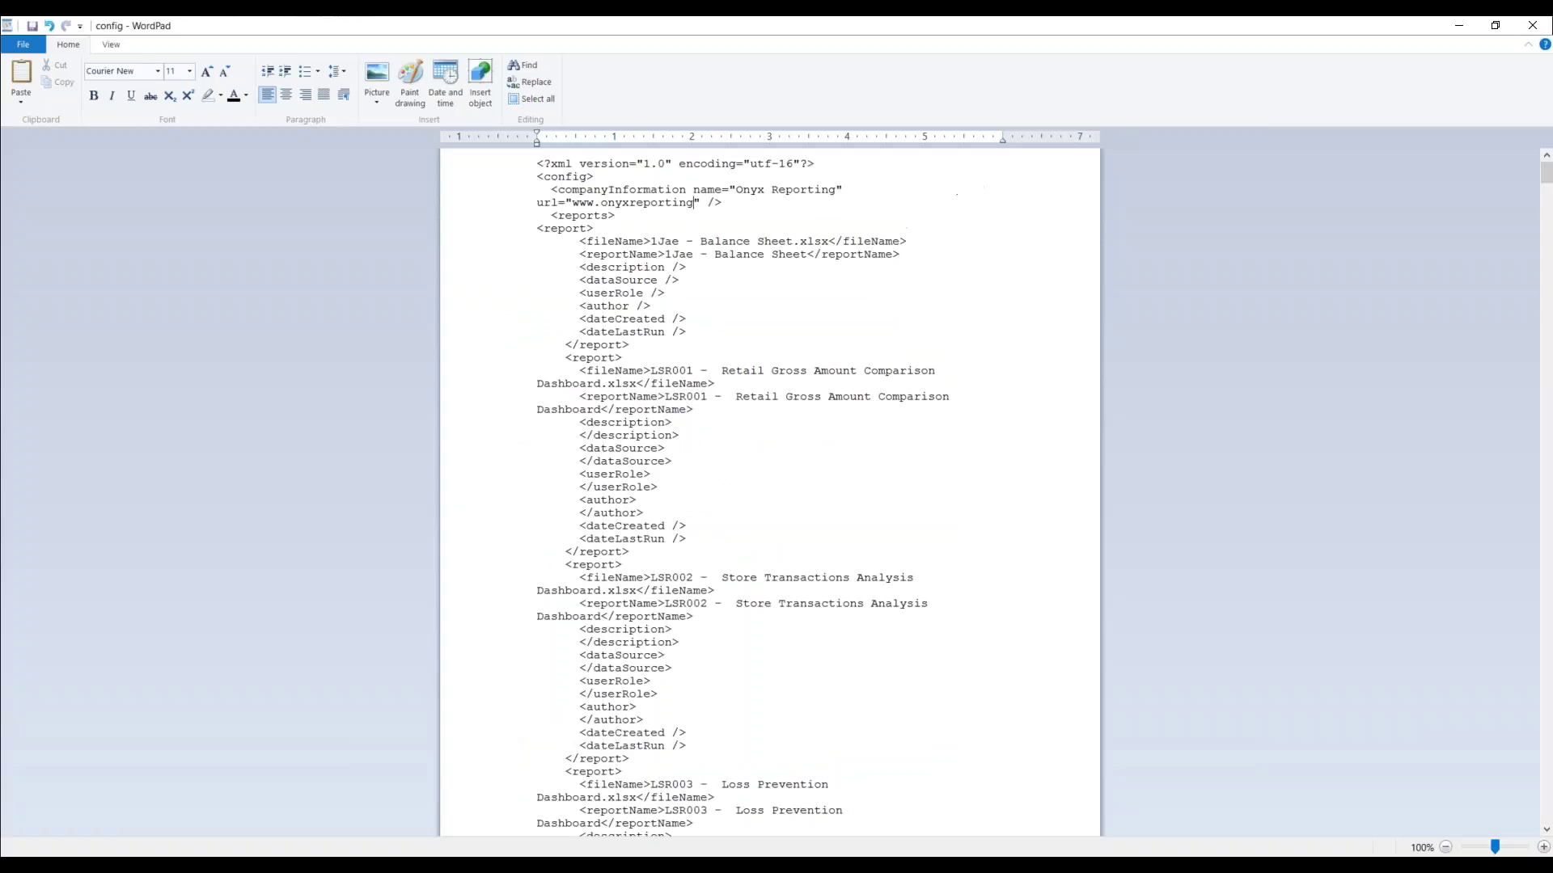
{"action": "type", "text": ".com"}
- Save the config file, accepting the plain-text format warning
{"action": "scroll", "coordinate": [939, 607], "scroll_direction": "down", "scroll_amount": 1}
{"action": "key", "text": "ctrl+s"}
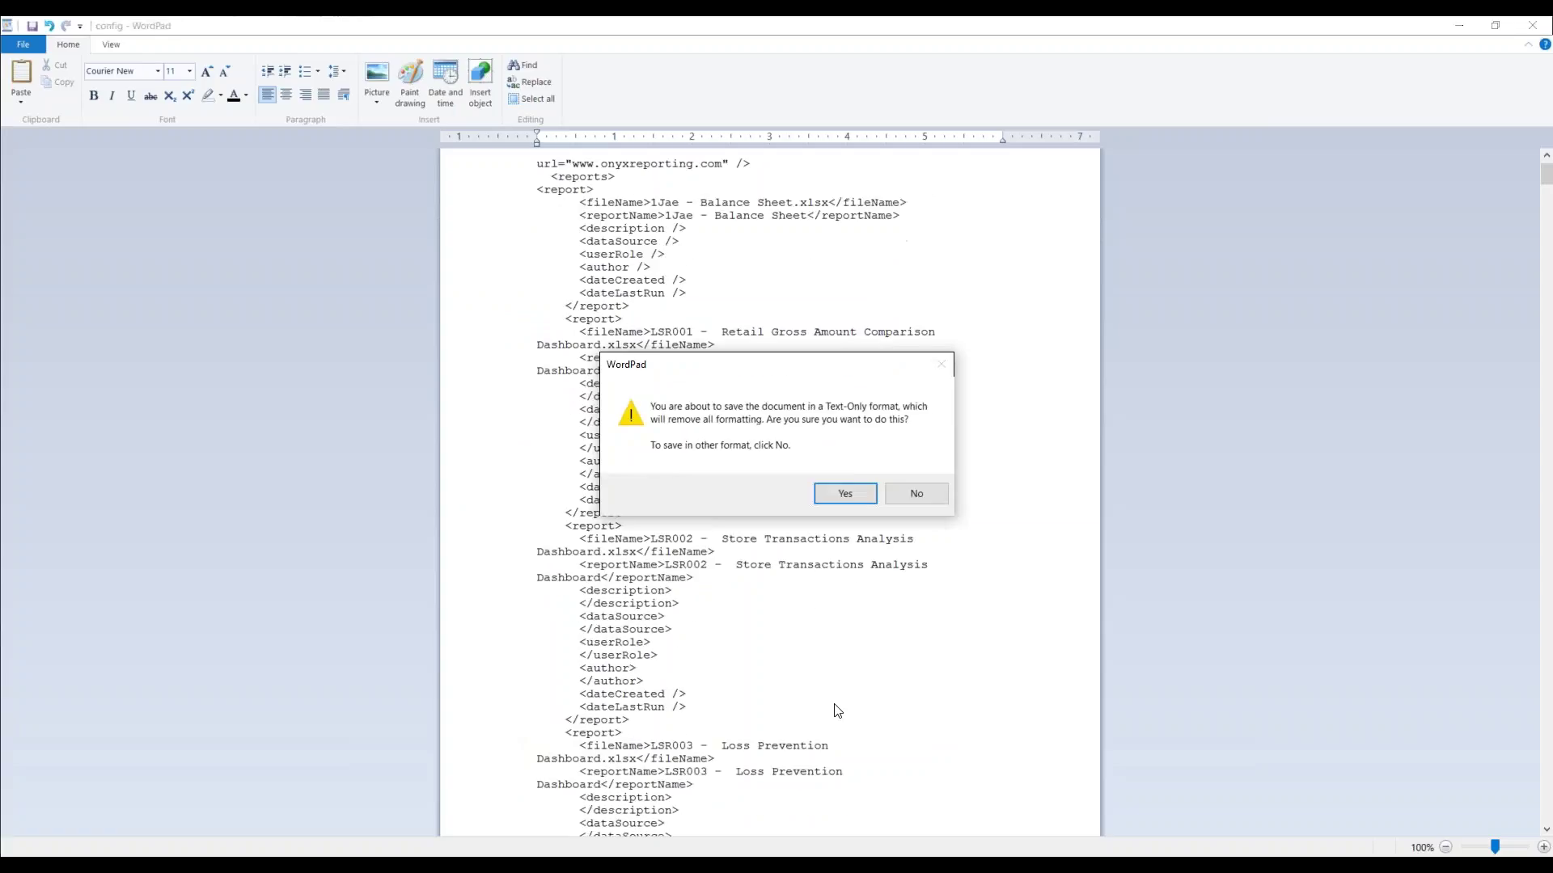
{"action": "left_click", "coordinate": [819, 498]}
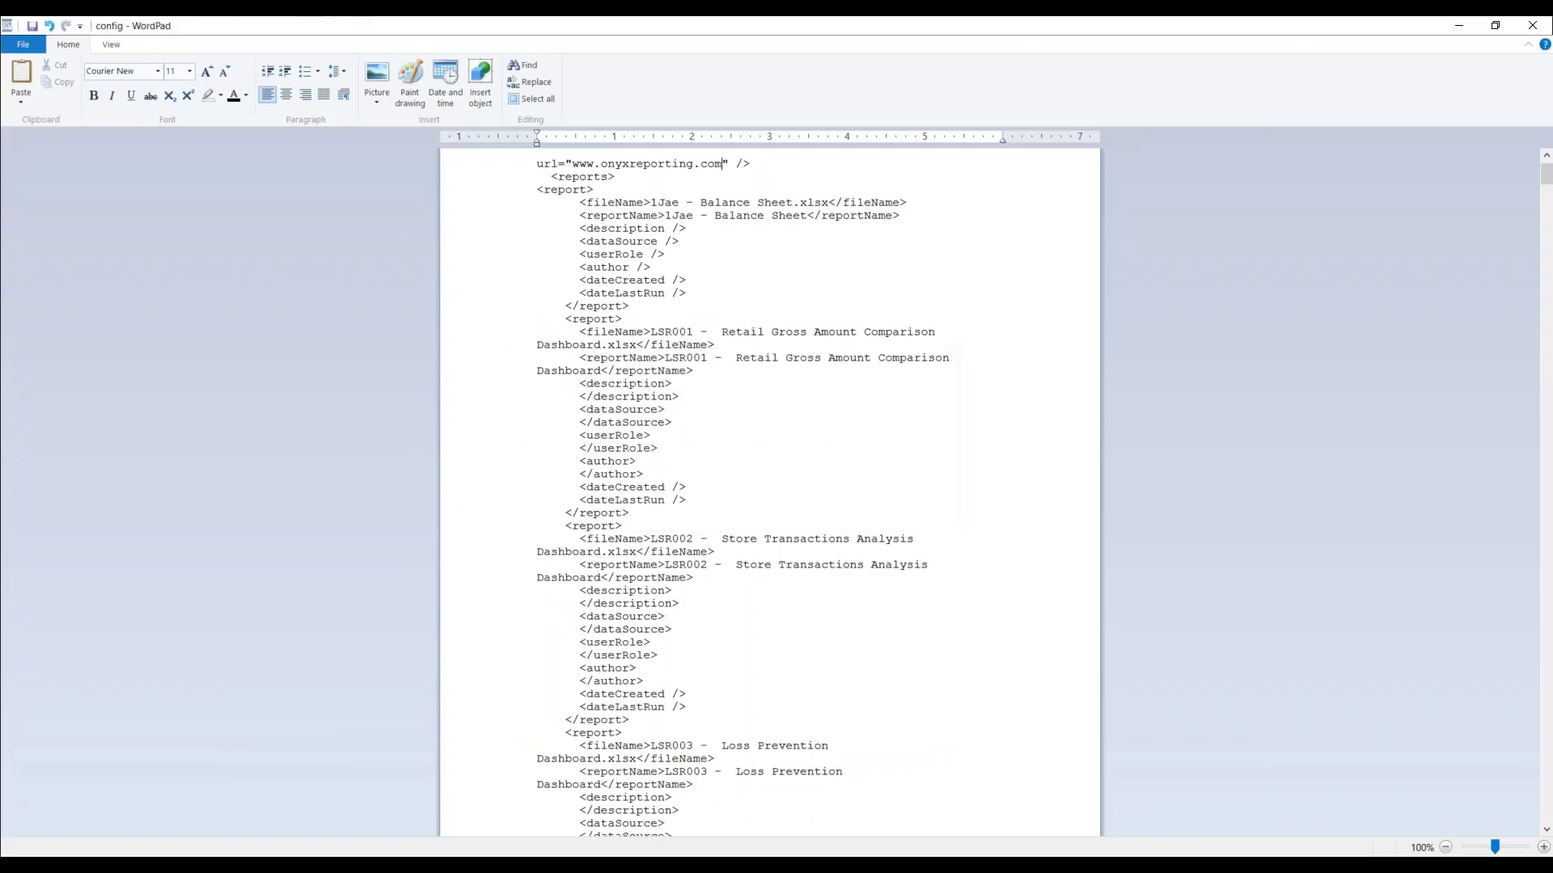
- Close WordPad and relaunch Report Player from the Windows search results
{"action": "left_click", "coordinate": [1541, 29]}
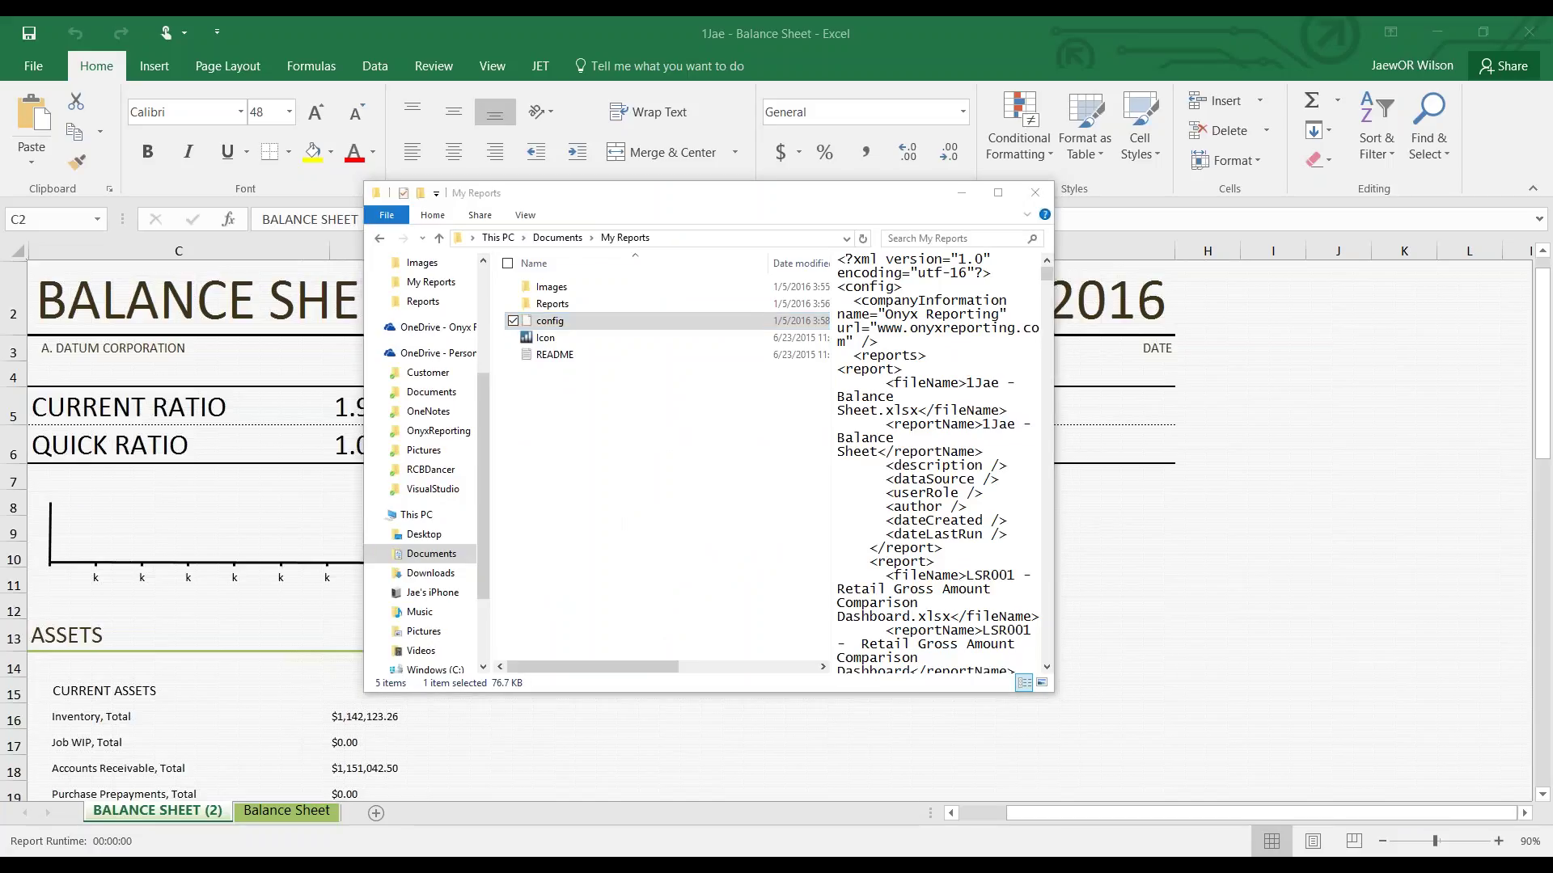
{"action": "key", "text": "super"}
{"action": "type", "text": "report"}
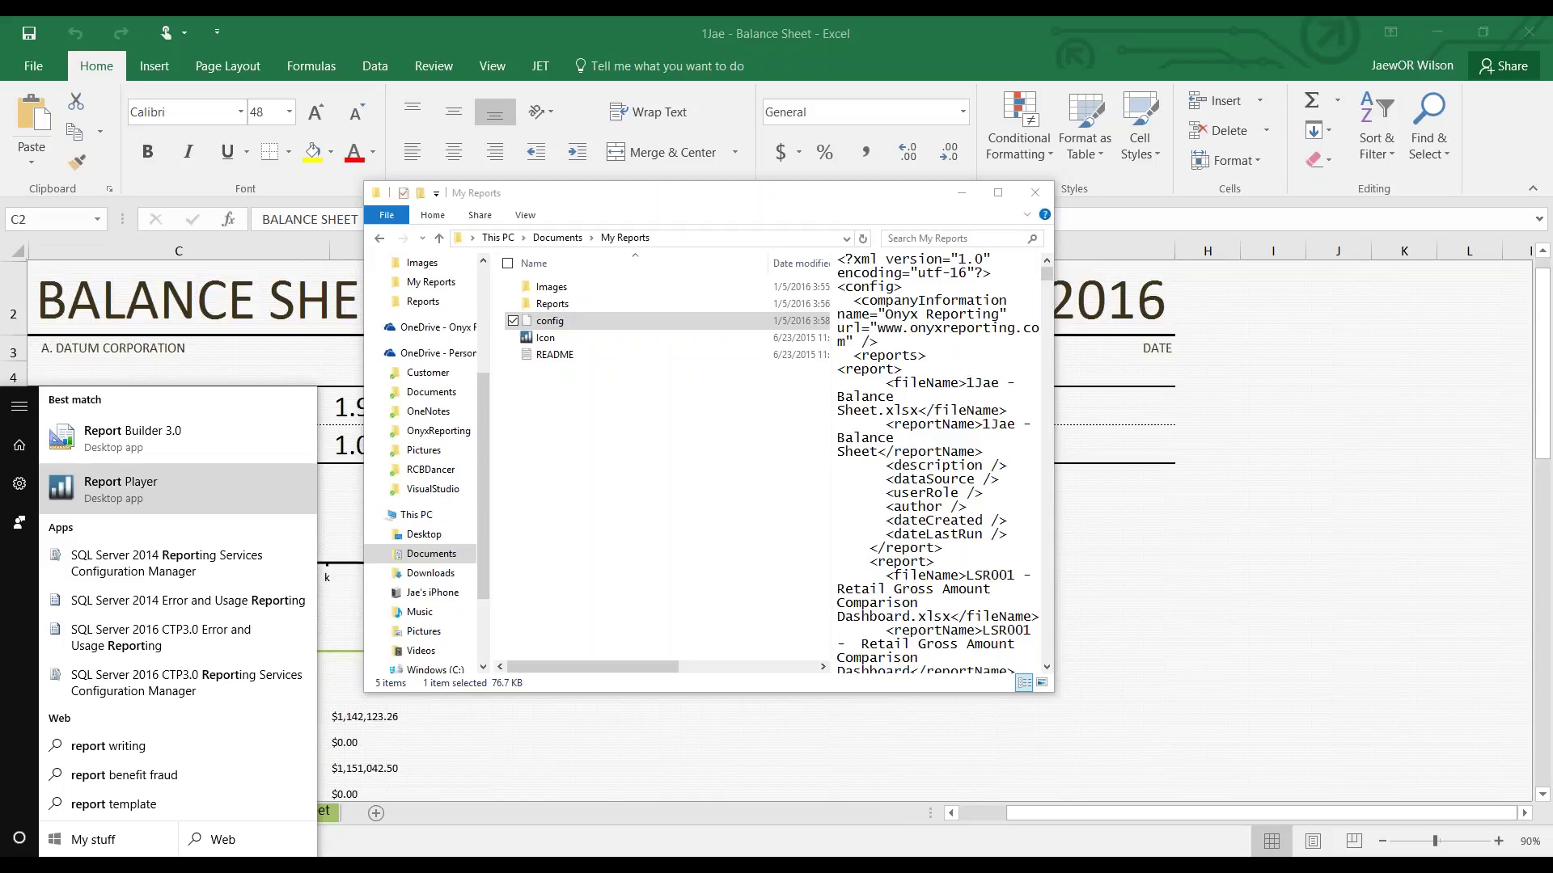
{"action": "left_click", "coordinate": [120, 485]}
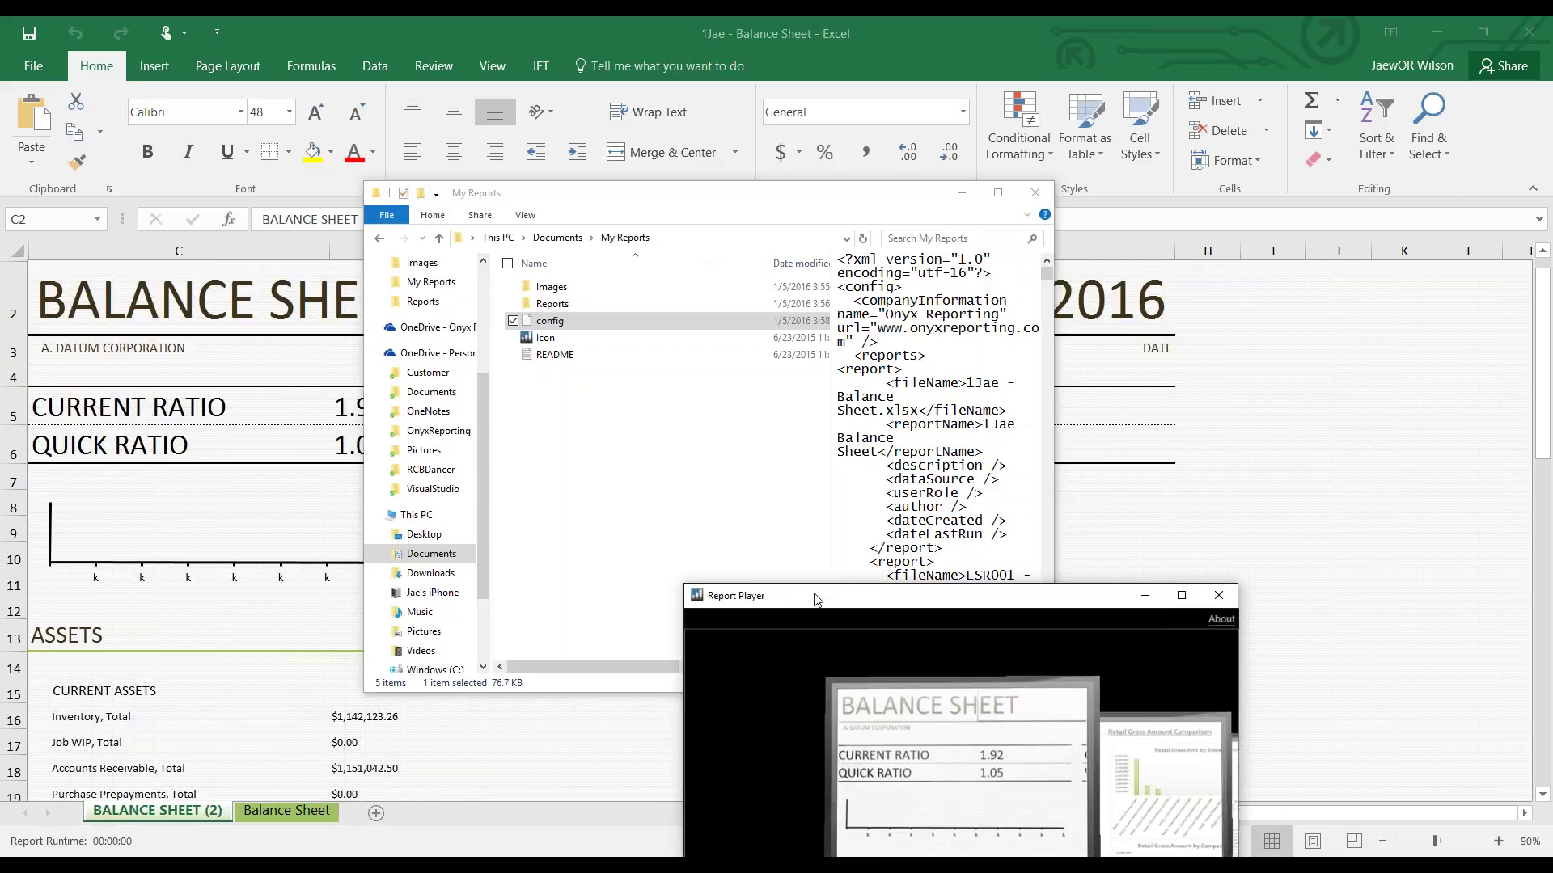
- Drag the Report Player window up over the File Explorer window
{"action": "left_click_drag", "start_coordinate": [815, 599], "coordinate": [606, 234]}
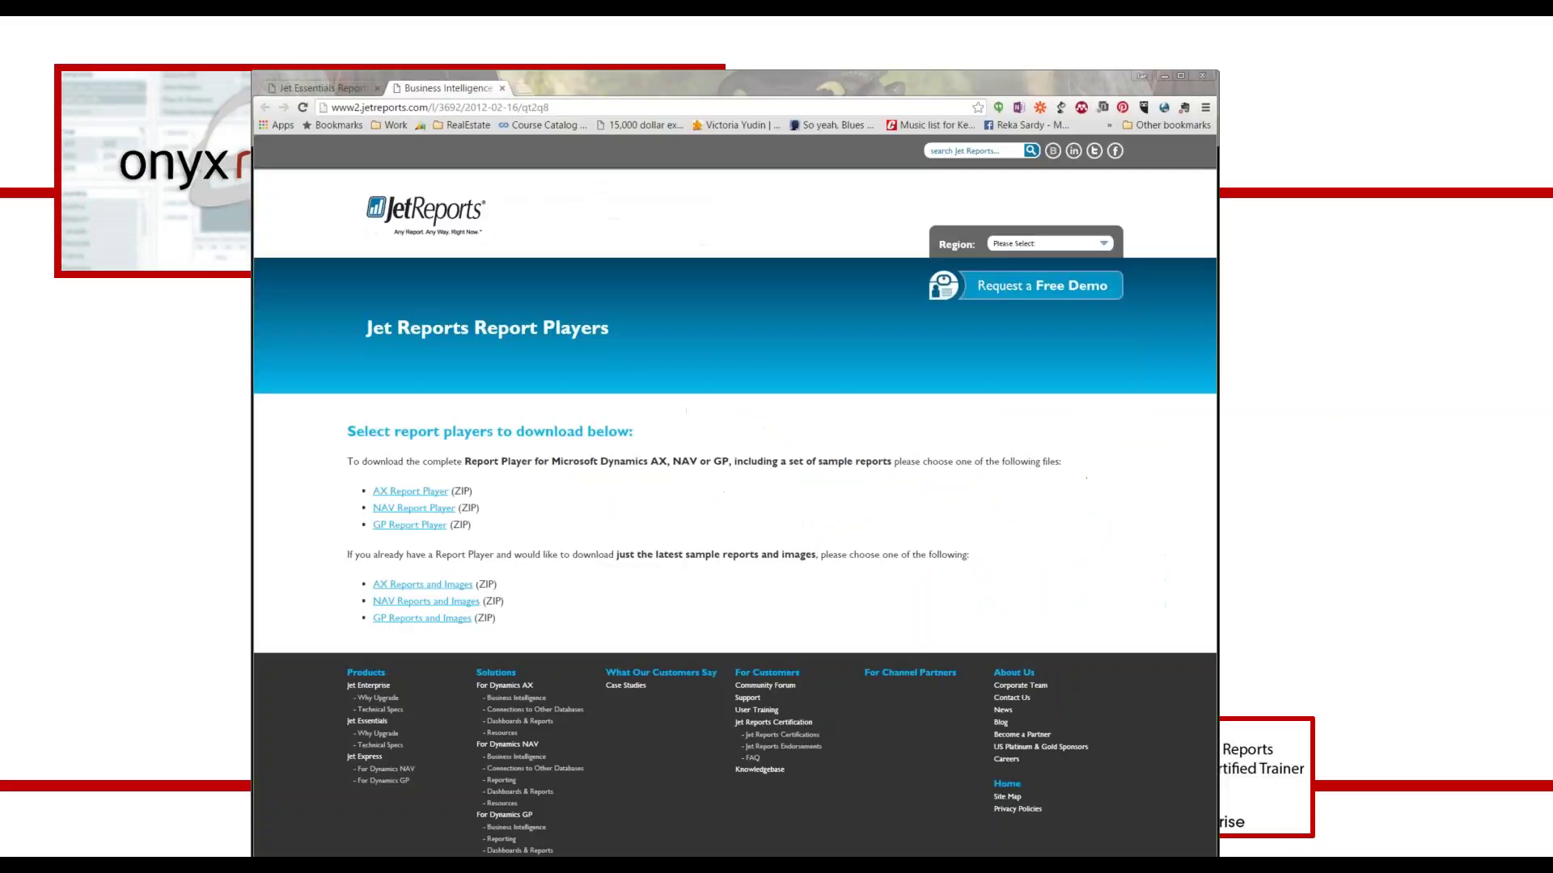
- View the Jet Essentials welcome tab, then bring the NAV016 GL Monthly Income Statement workbook forward
{"action": "left_click", "coordinate": [323, 87]}
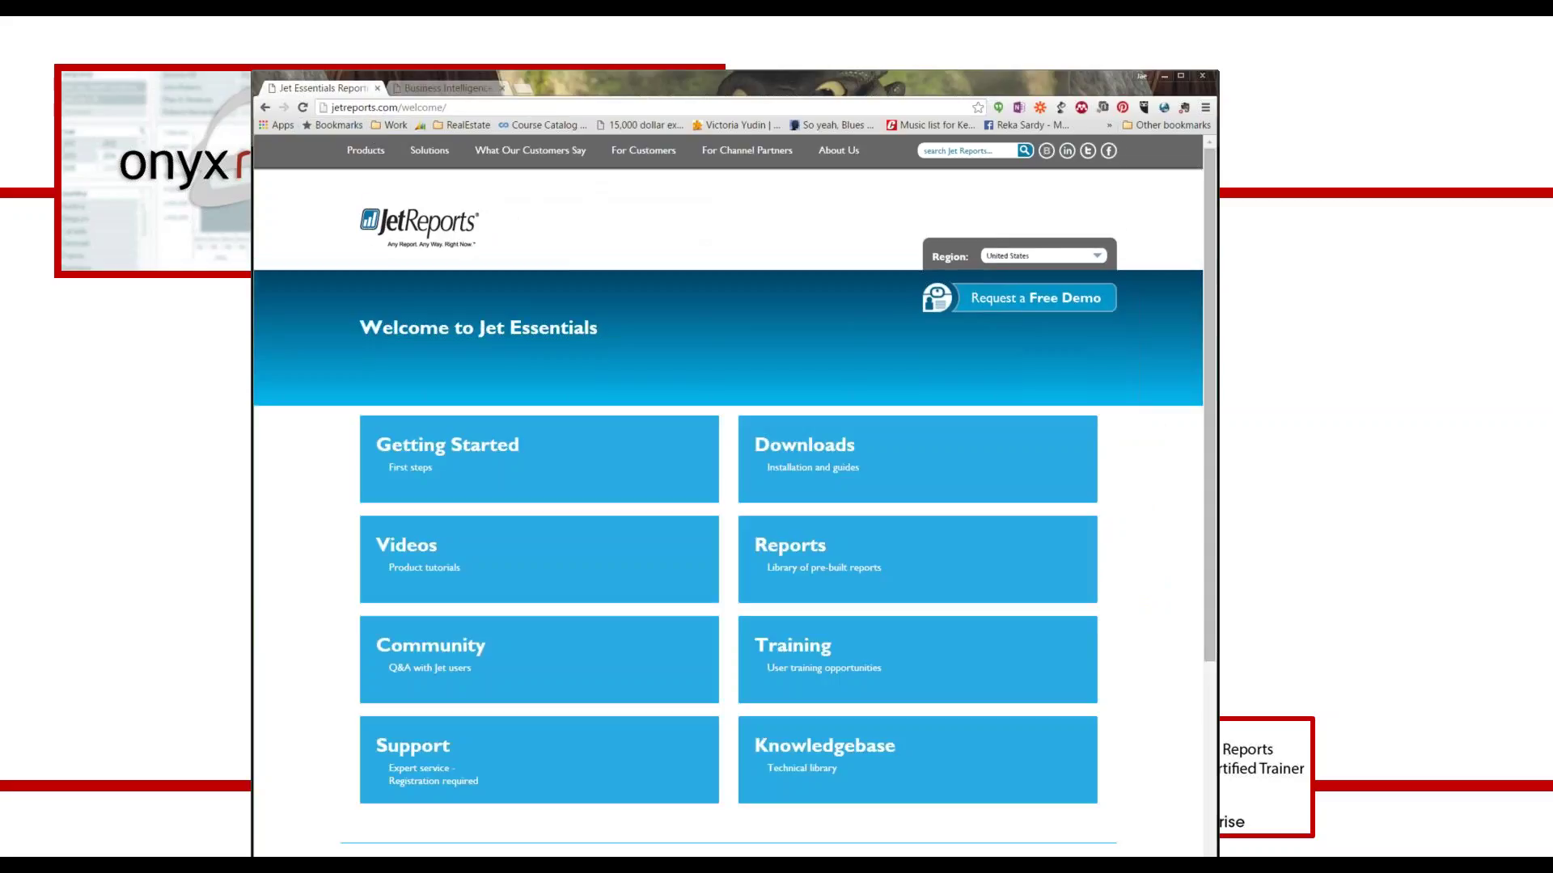
{"action": "left_click", "coordinate": [413, 864]}
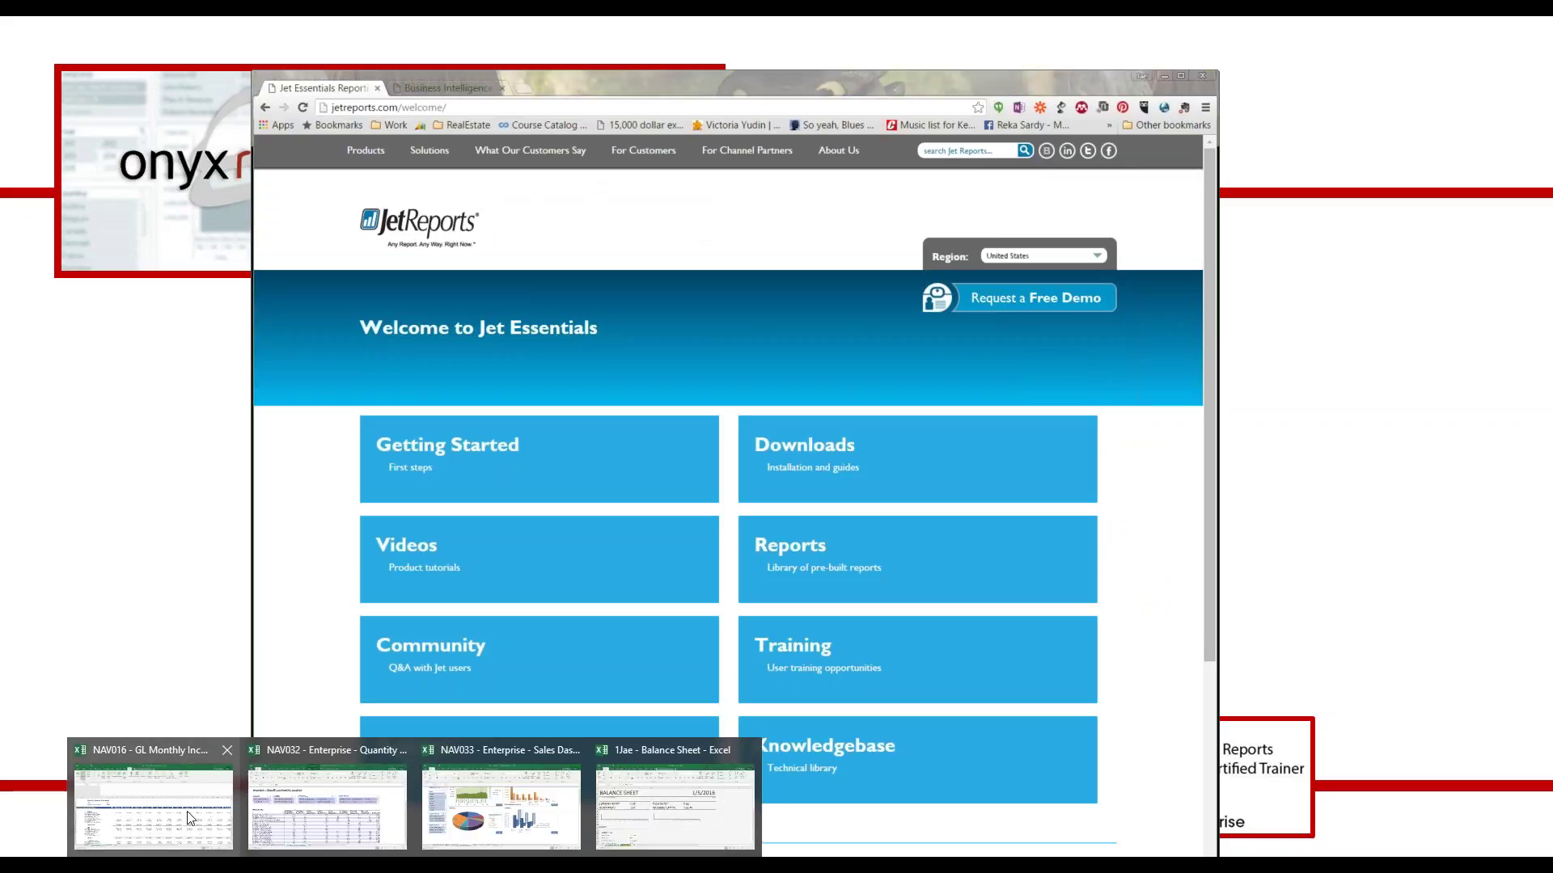
{"action": "left_click", "coordinate": [156, 798]}
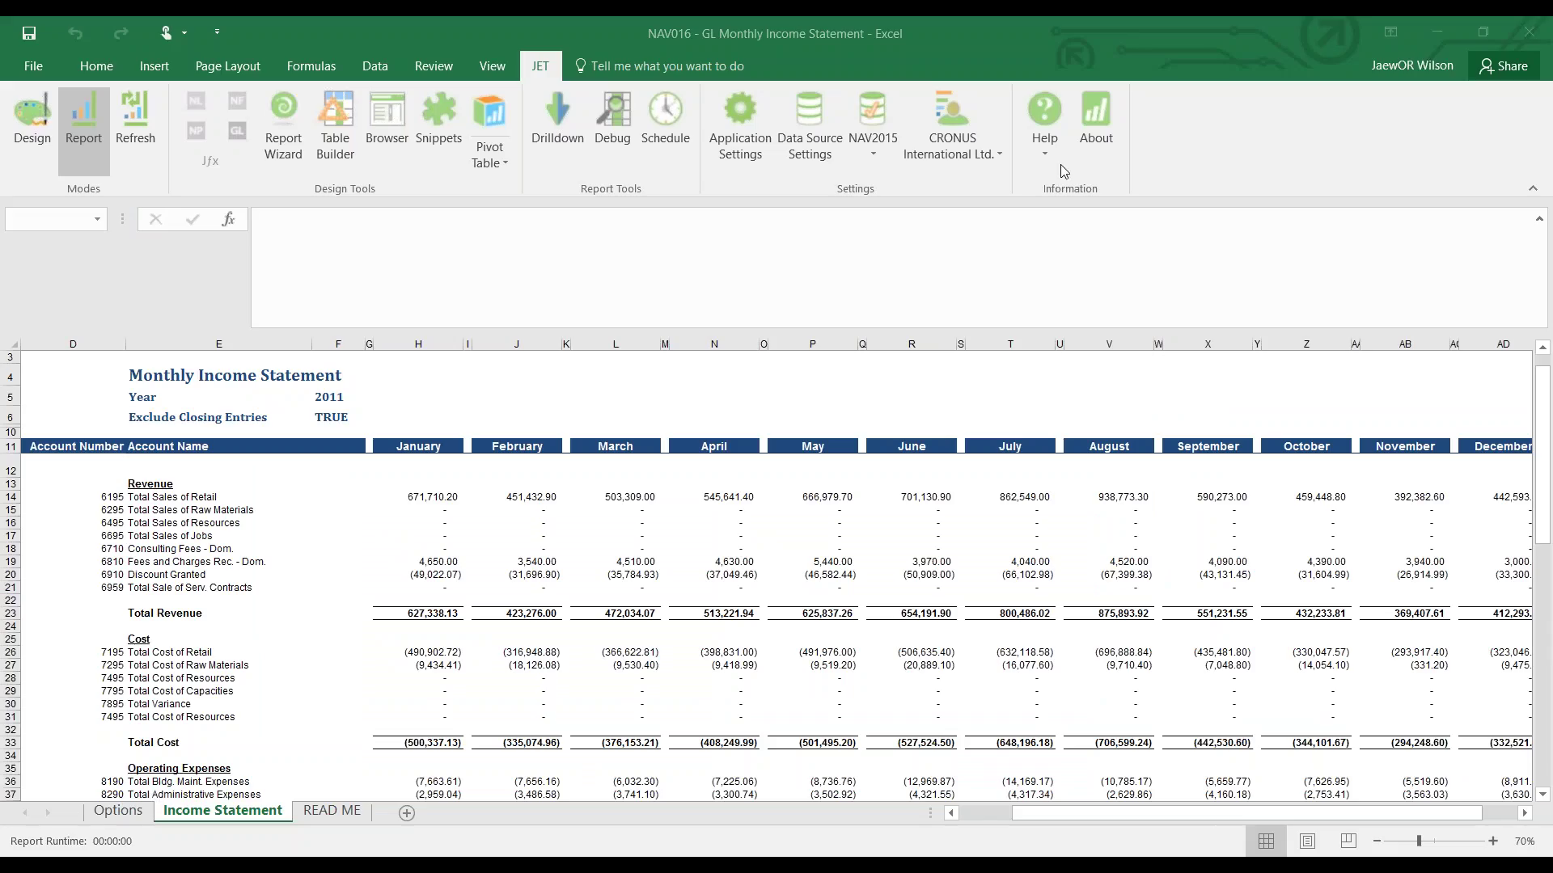
- Open the Jet Essentials resources page in Chrome from the Jet Help menu in Excel
{"action": "left_click", "coordinate": [1047, 144]}
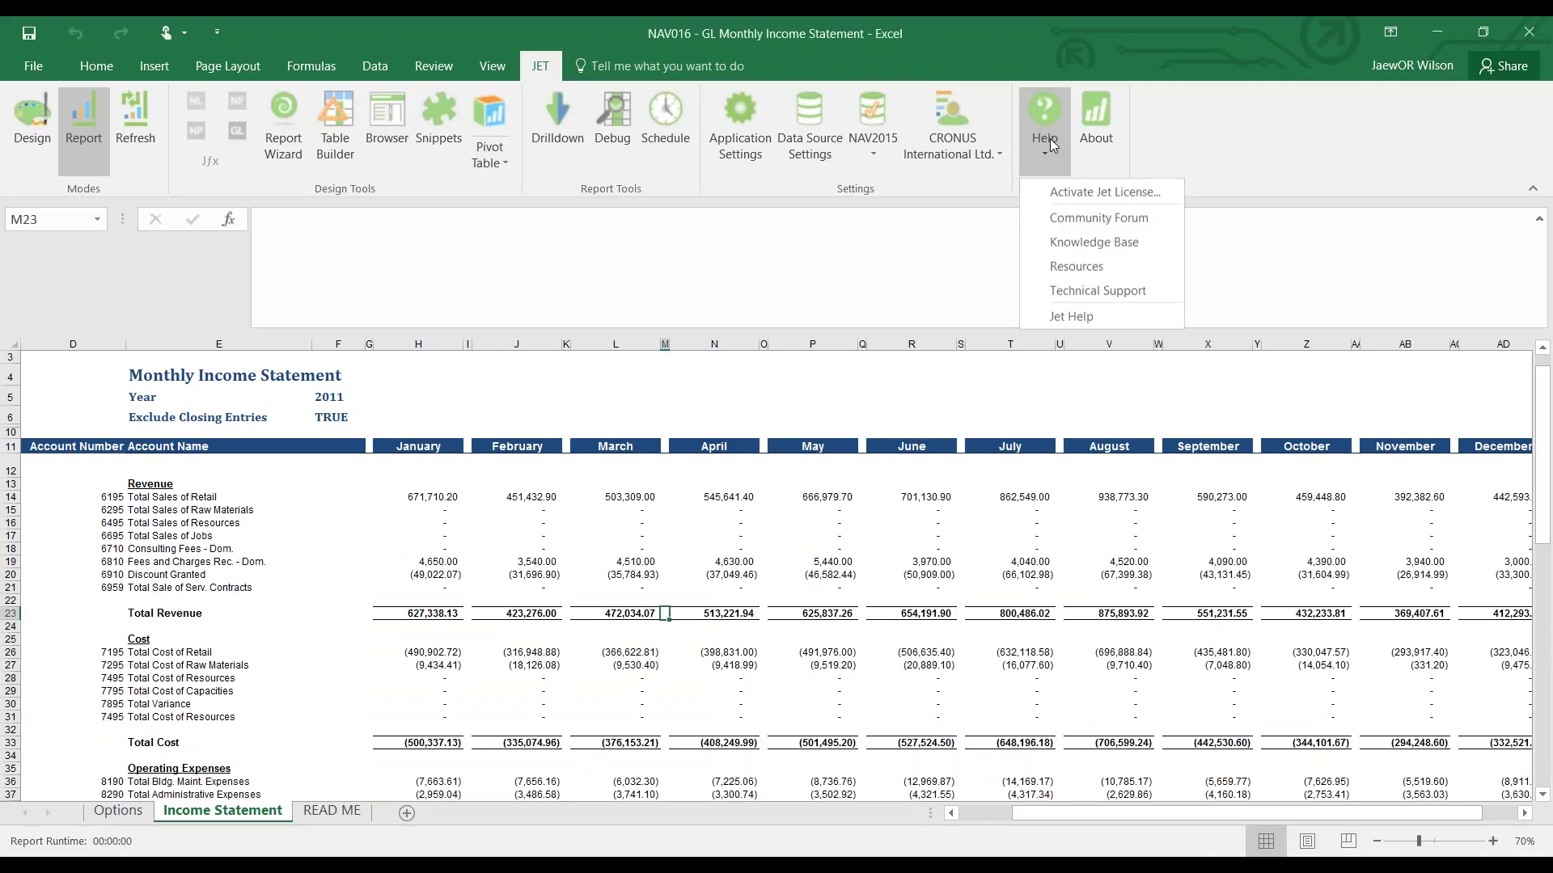
{"action": "left_click", "coordinate": [1062, 269]}
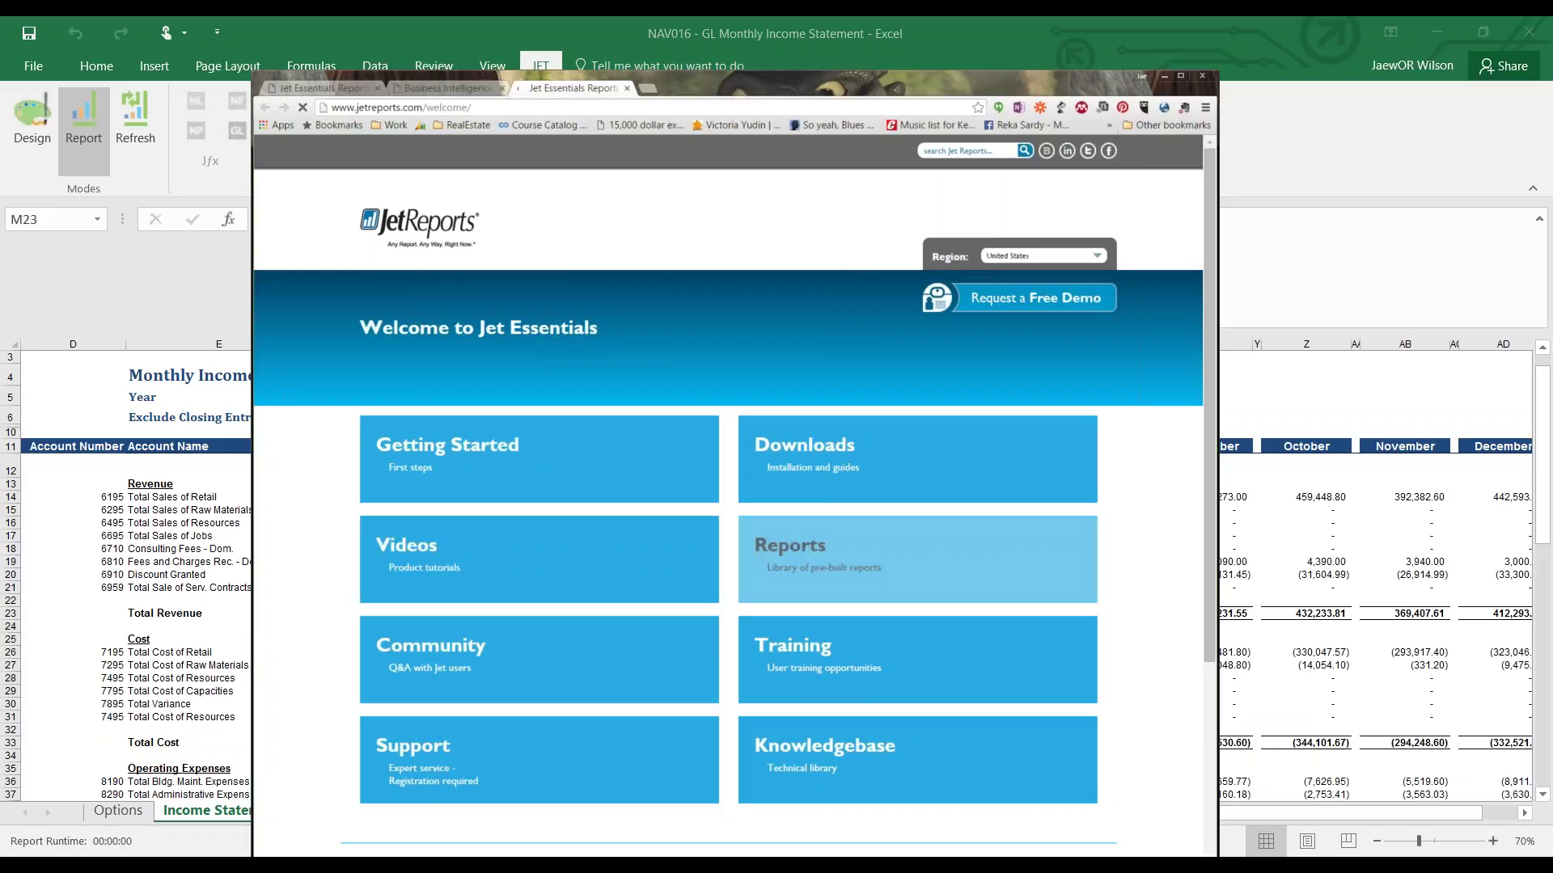
- Choose the Reports tile on the Welcome to Jet Essentials page to reach the report library
{"action": "left_click", "coordinate": [799, 547]}
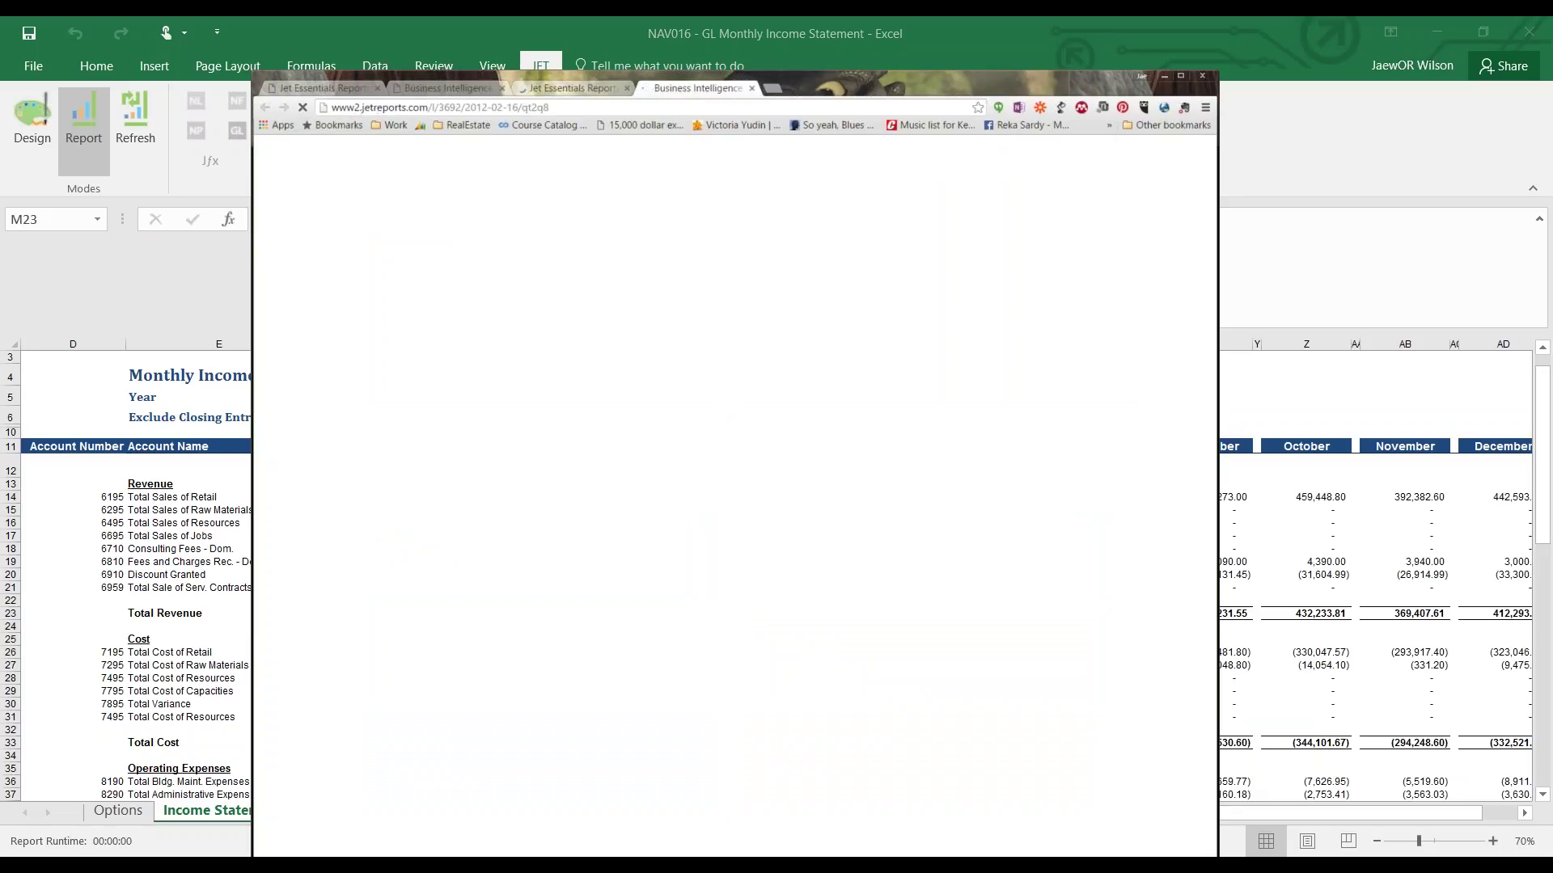